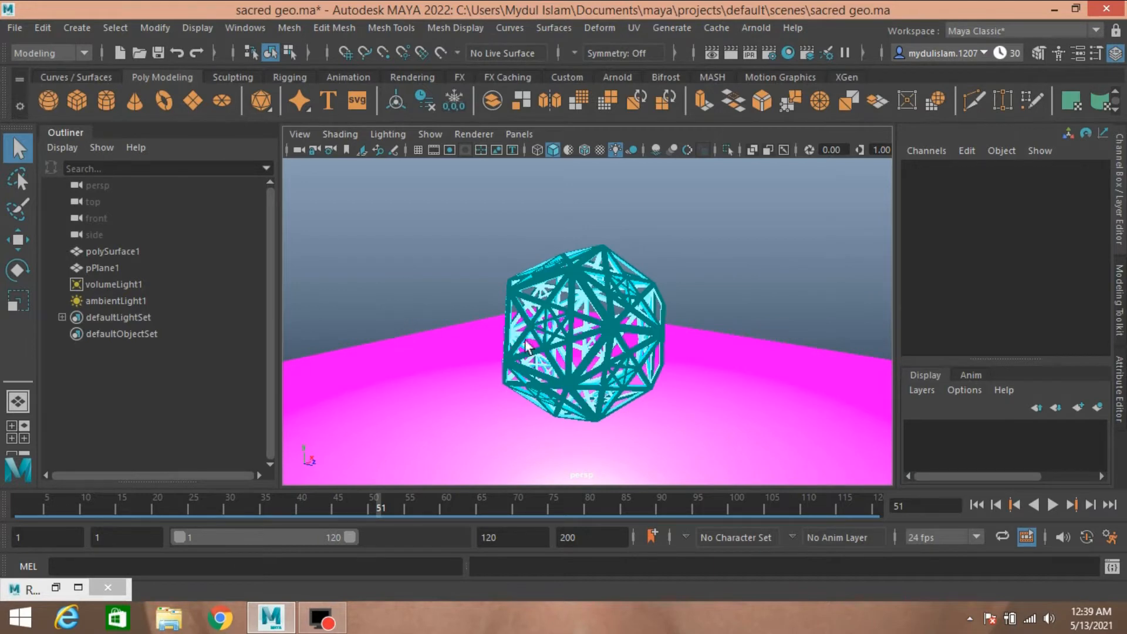
# Play back the existing scene's animation and stop playback.
pyautogui.keyDown('alt'); pyautogui.moveTo(525, 341); pyautogui.dragTo(524, 317); pyautogui.keyUp('alt')
pyautogui.click(1048, 500)
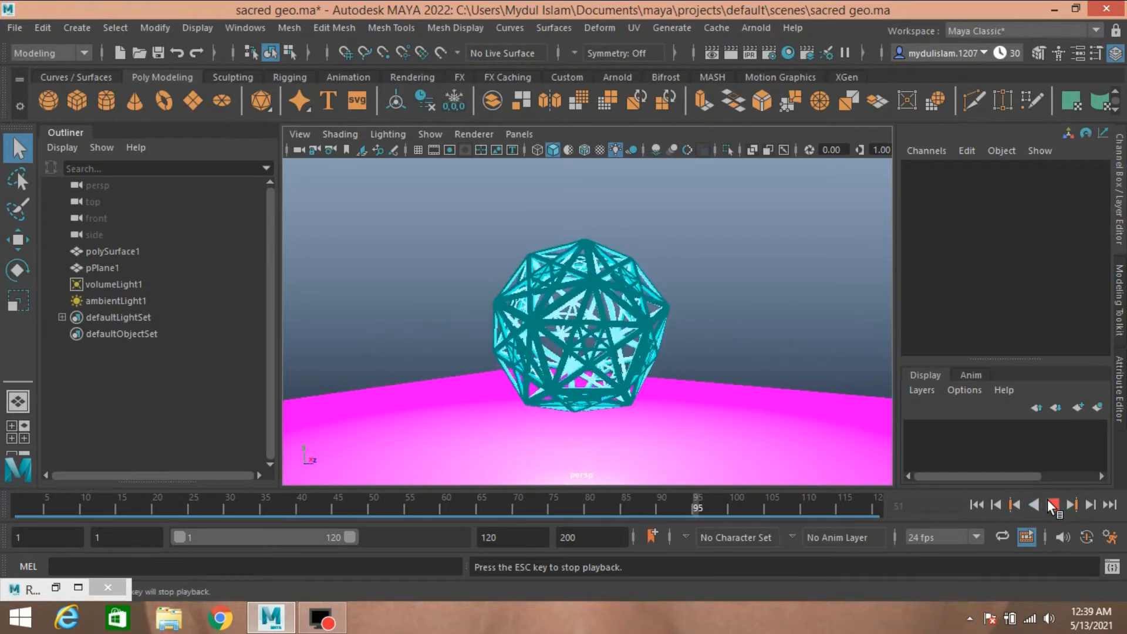
pyautogui.click(1052, 503)
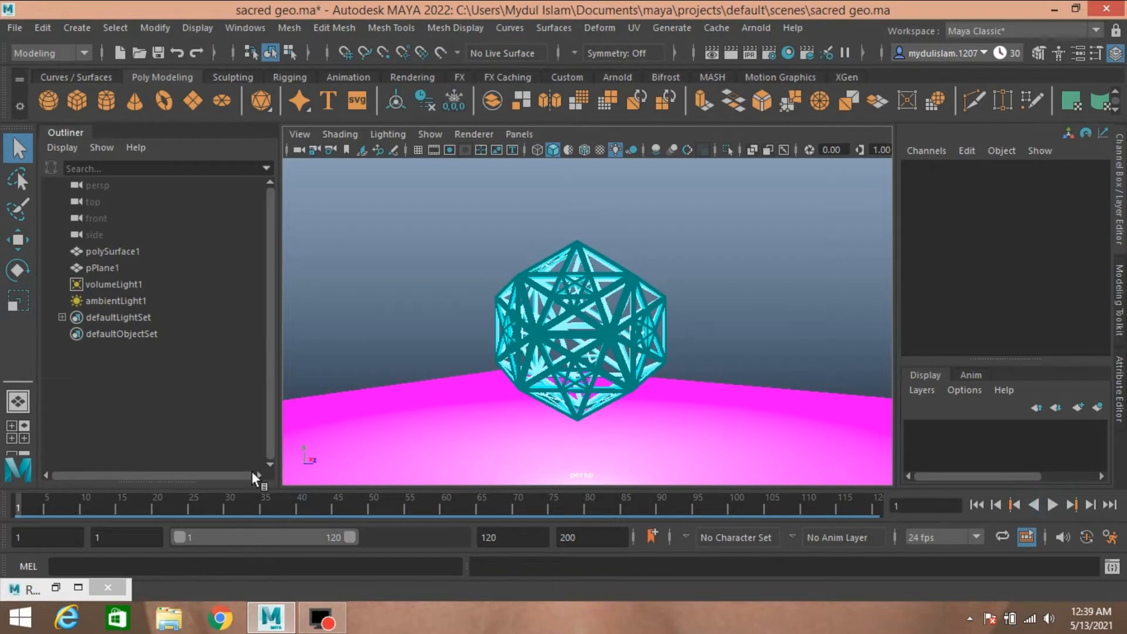
# Restore the Render View window, zoom into the rendered frame, and close it.
pyautogui.click(51, 590)
pyautogui.moveTo(410, 252); pyautogui.dragTo(398, 195)
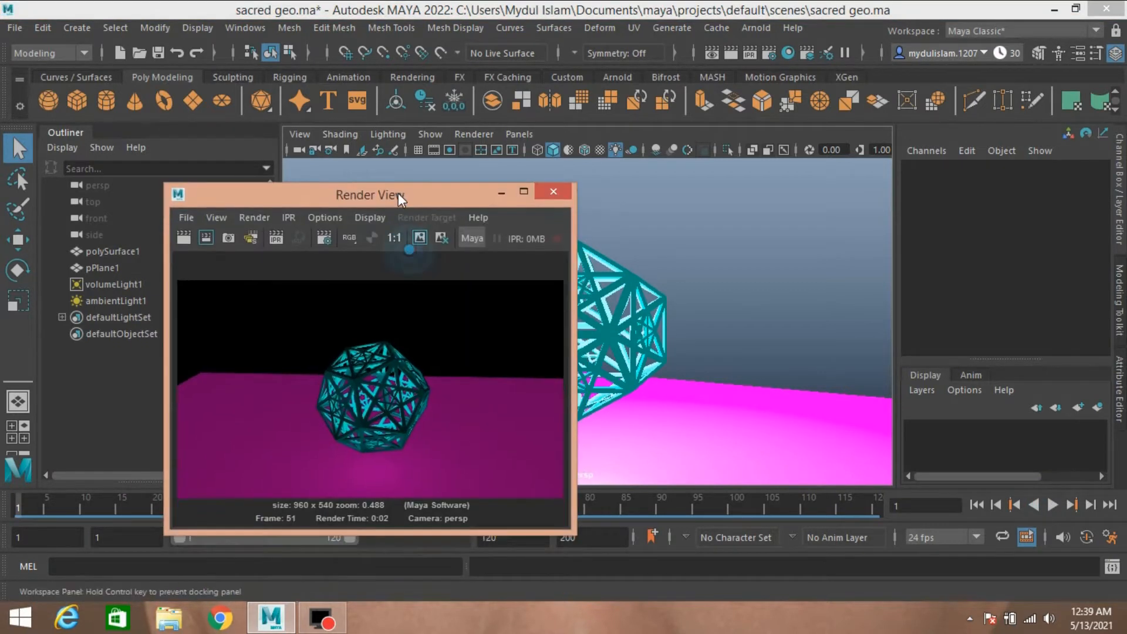
pyautogui.scroll(2, 358, 355)
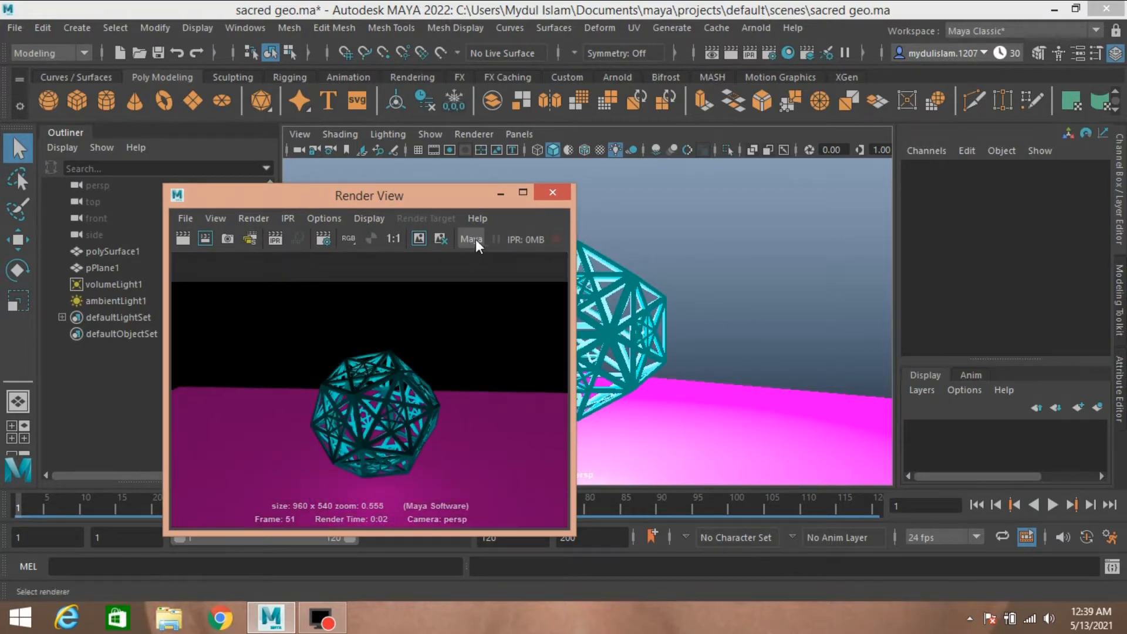
pyautogui.click(547, 197)
# Start a new scene without saving changes to sacred geo.ma.
pyautogui.keyDown('alt'); pyautogui.moveTo(540, 326); pyautogui.dragTo(533, 348); pyautogui.keyUp('alt')
pyautogui.click(15, 28)
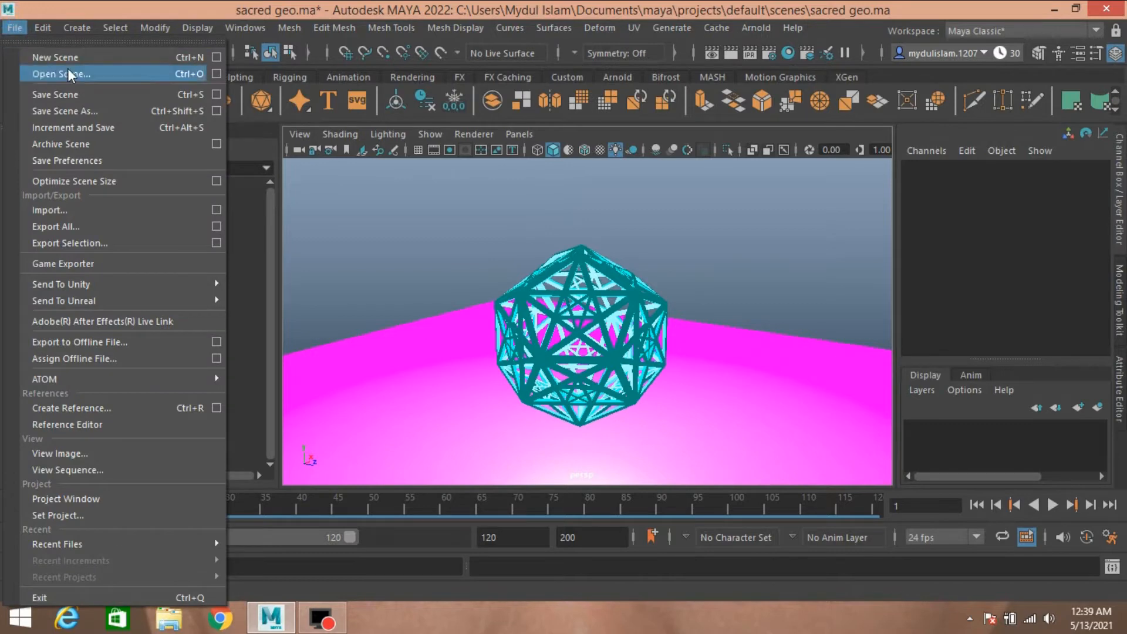
pyautogui.click(73, 57)
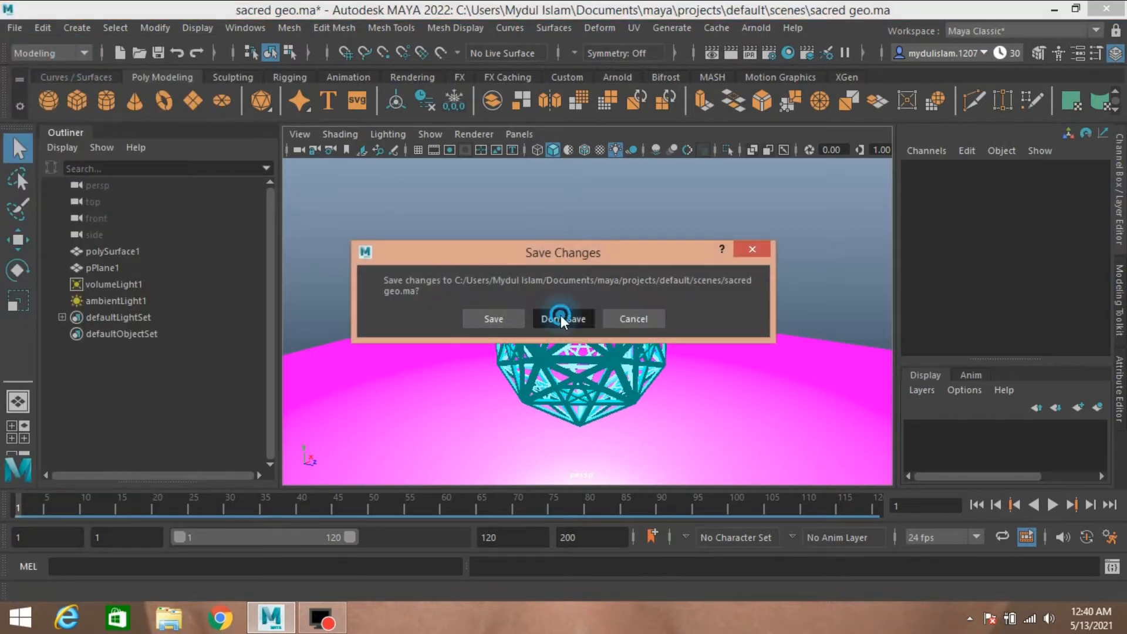
pyautogui.click(550, 318)
pyautogui.keyDown('alt'); pyautogui.moveTo(550, 330); pyautogui.dragTo(509, 382); pyautogui.keyUp('alt')
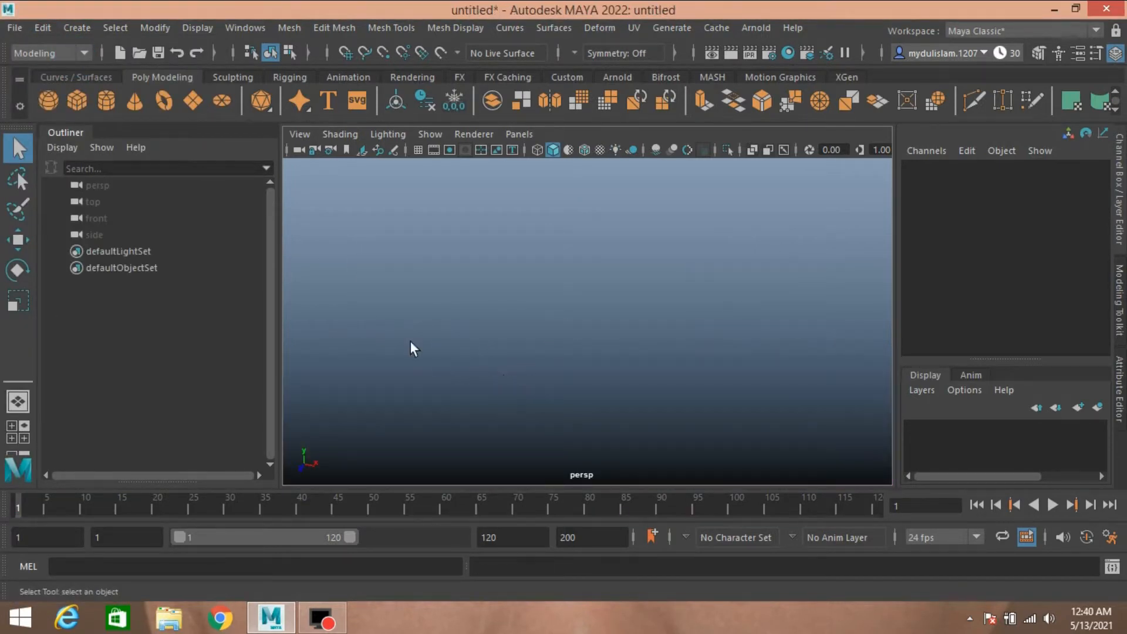
# Create a Platonic Solid polygon primitive and turn on the viewport grid.
pyautogui.click(73, 29)
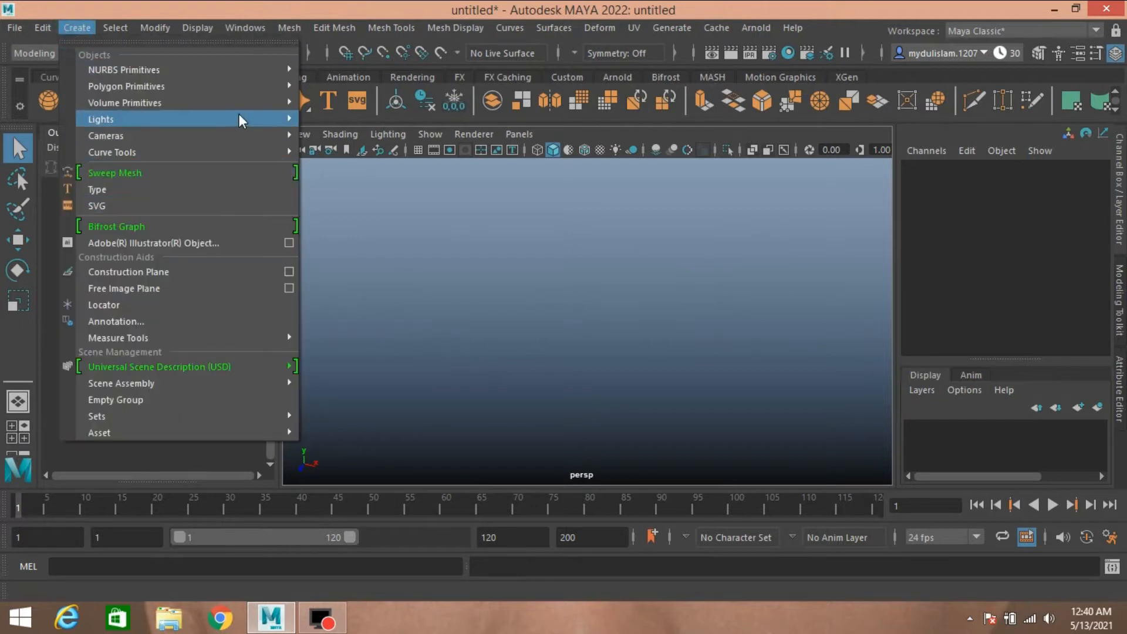
pyautogui.click(268, 87)
pyautogui.click(353, 206)
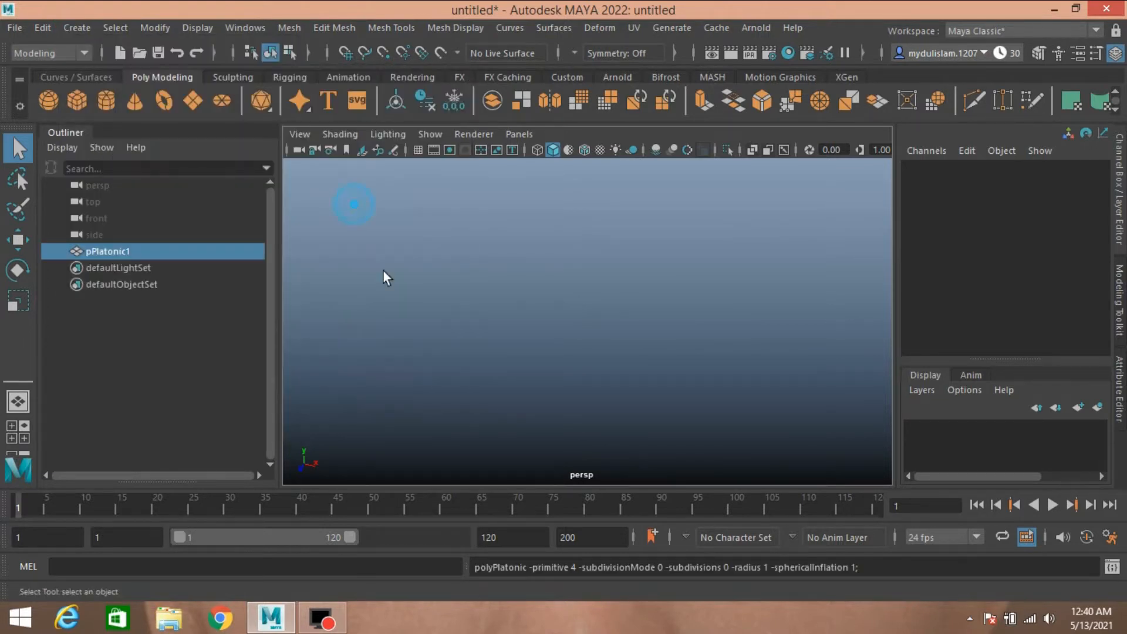
pyautogui.click(418, 150)
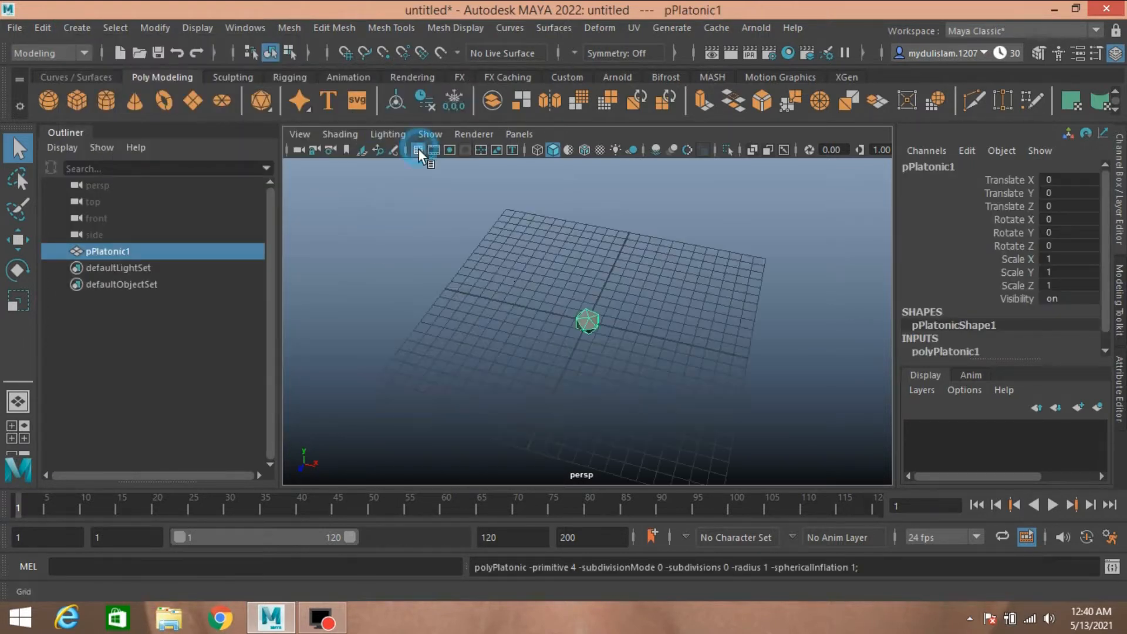
# Expand the polyPlatonic1 inputs and set Subdivisions to 1.
pyautogui.scroll(-1, 931, 343)
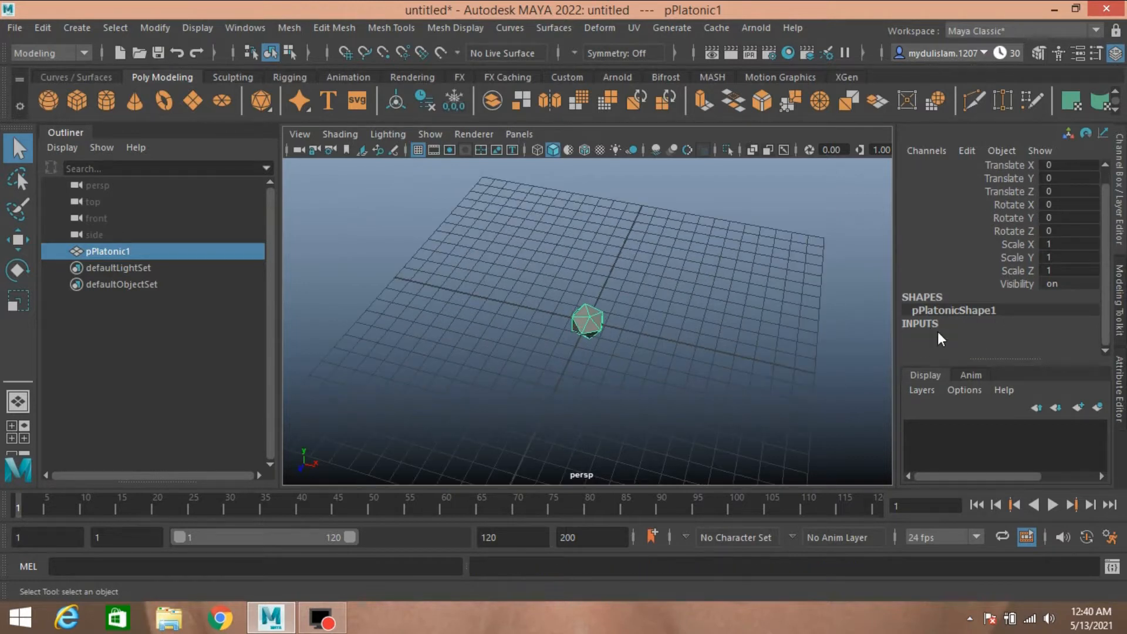
pyautogui.click(938, 335)
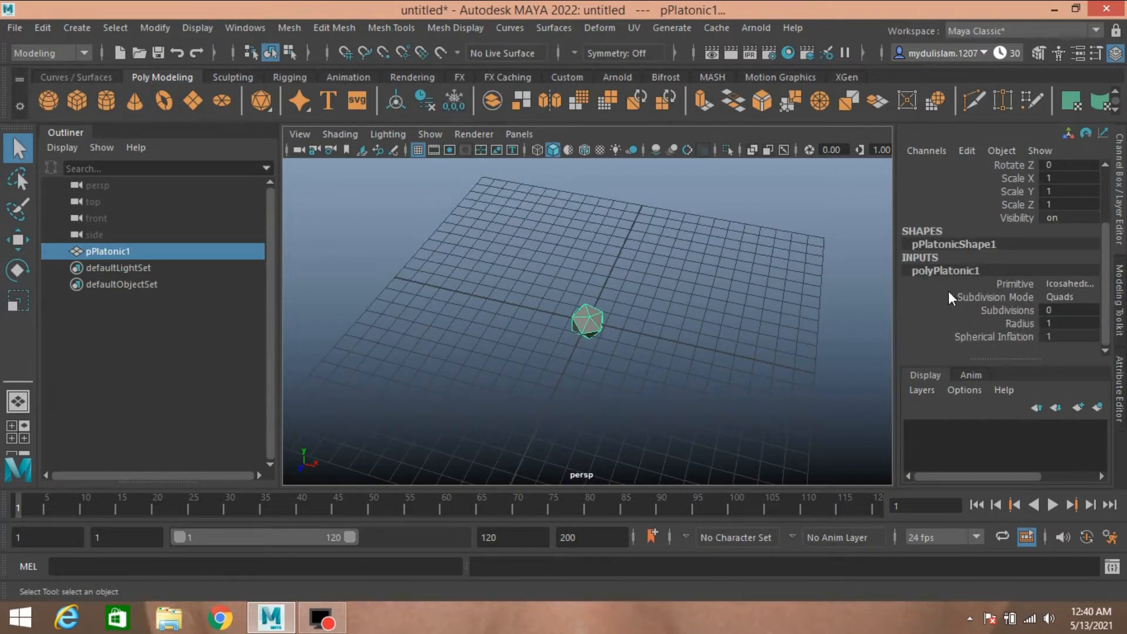
pyautogui.doubleClick(1052, 311)
pyautogui.write('1')
pyautogui.press('Return')
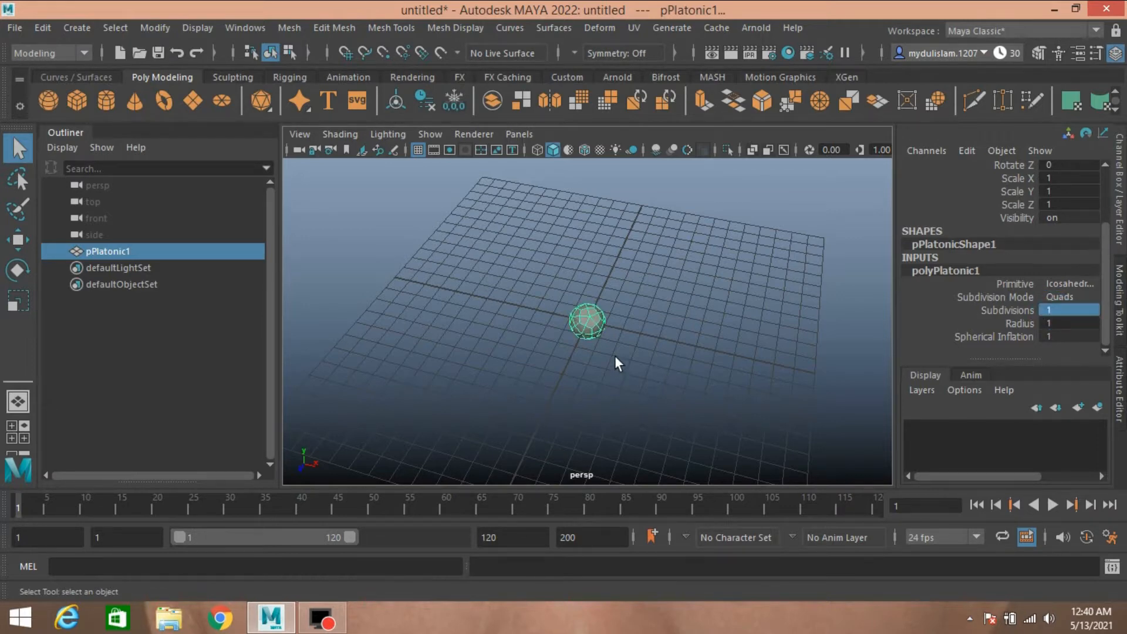
# Set the platonic solid's Radius to 4.
pyautogui.keyDown('alt'); pyautogui.moveTo(616, 356); pyautogui.dragTo(855, 368, button='right'); pyautogui.keyUp('alt')
pyautogui.doubleClick(1058, 325)
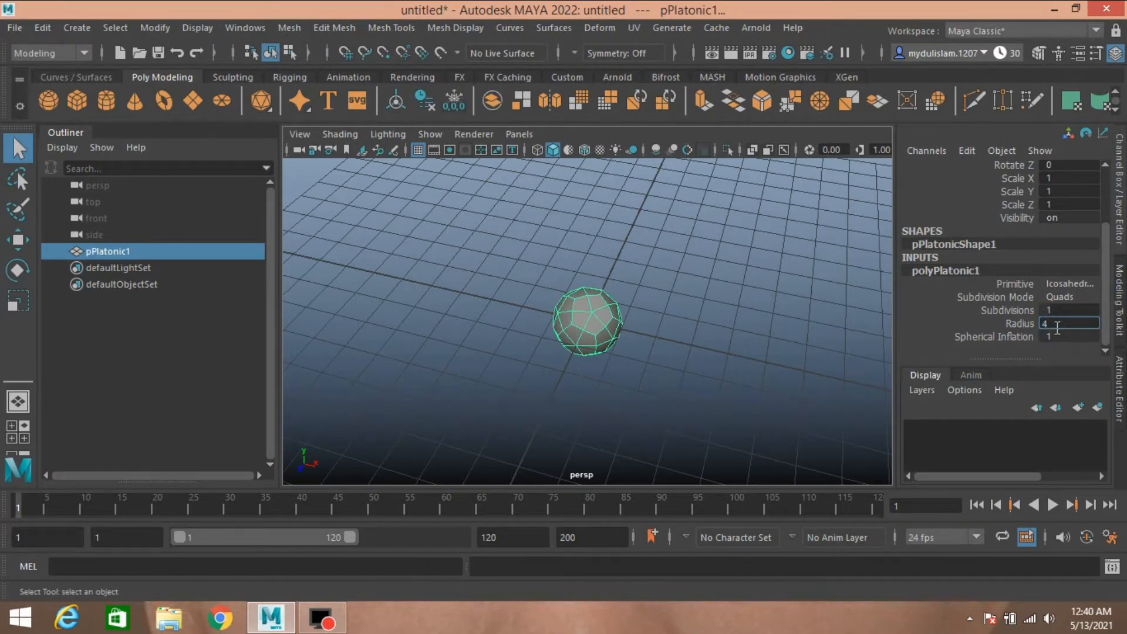
pyautogui.write('4')
pyautogui.press('Return')
# Open the Modeling Toolkit in edge mode and delete the edges radiating from one face's centre.
pyautogui.keyDown('alt'); pyautogui.moveTo(851, 359); pyautogui.dragTo(736, 367, button='right'); pyautogui.keyUp('alt')
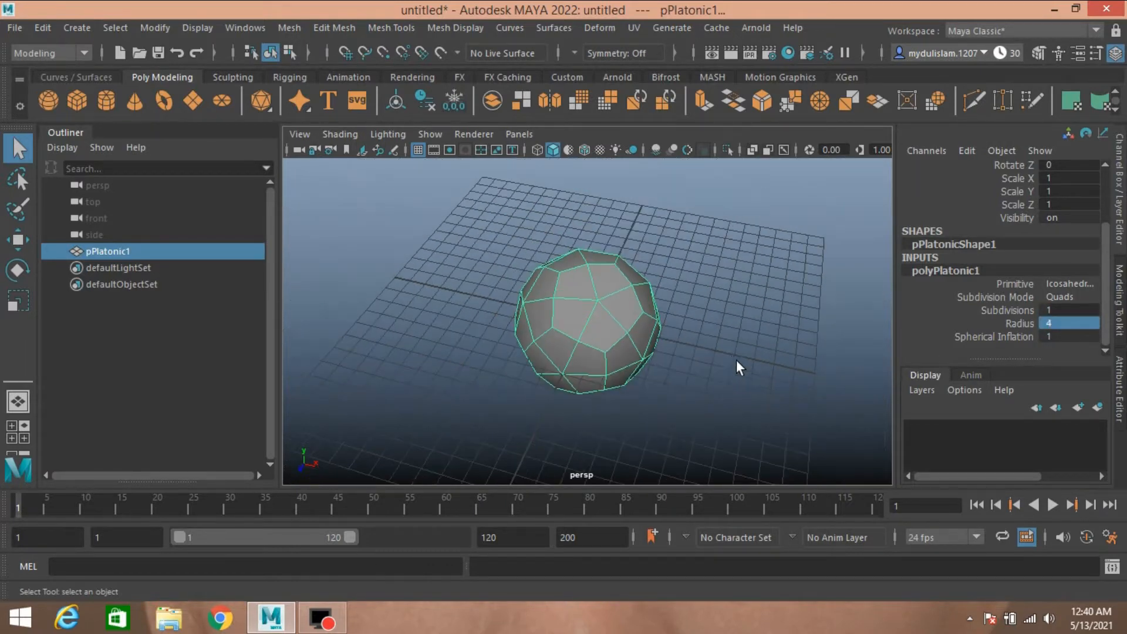
pyautogui.click(1039, 53)
pyautogui.click(998, 189)
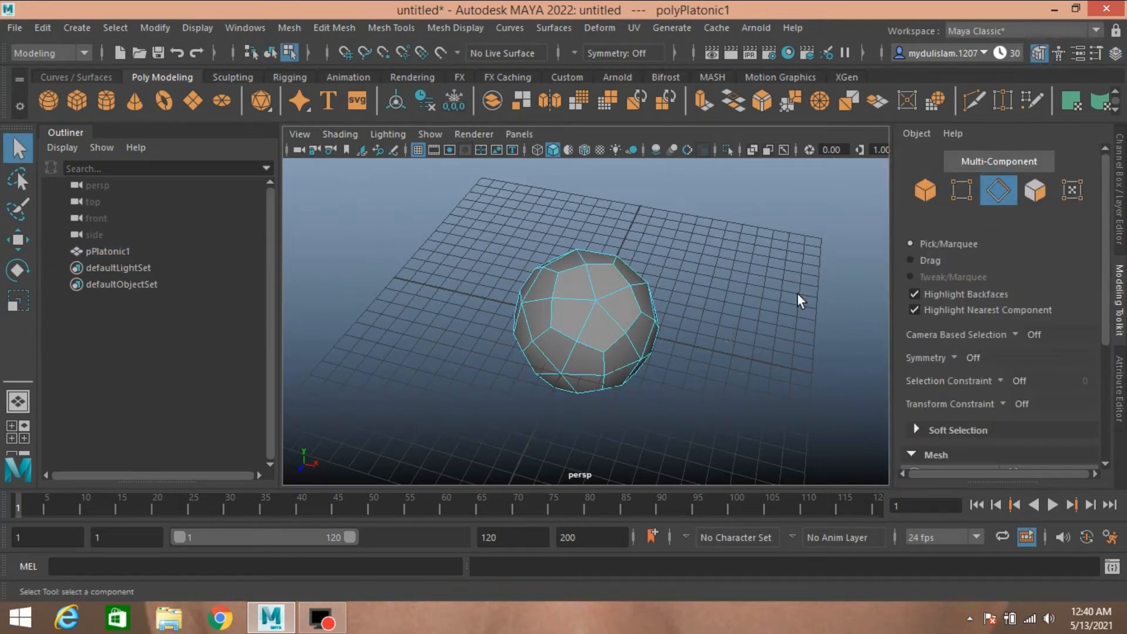
pyautogui.click(611, 292)
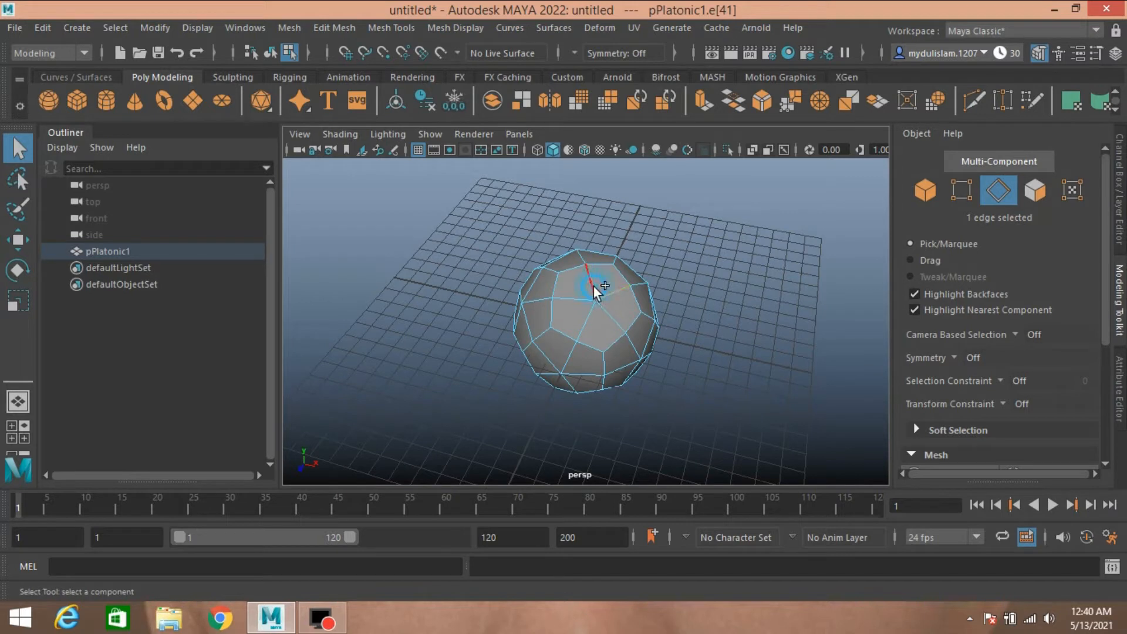
pyautogui.keyDown('shift'); pyautogui.click(594, 286); pyautogui.keyUp('shift')
pyautogui.keyDown('shift'); pyautogui.click(581, 294); pyautogui.keyUp('shift')
pyautogui.keyDown('shift'); pyautogui.click(586, 317); pyautogui.keyUp('shift')
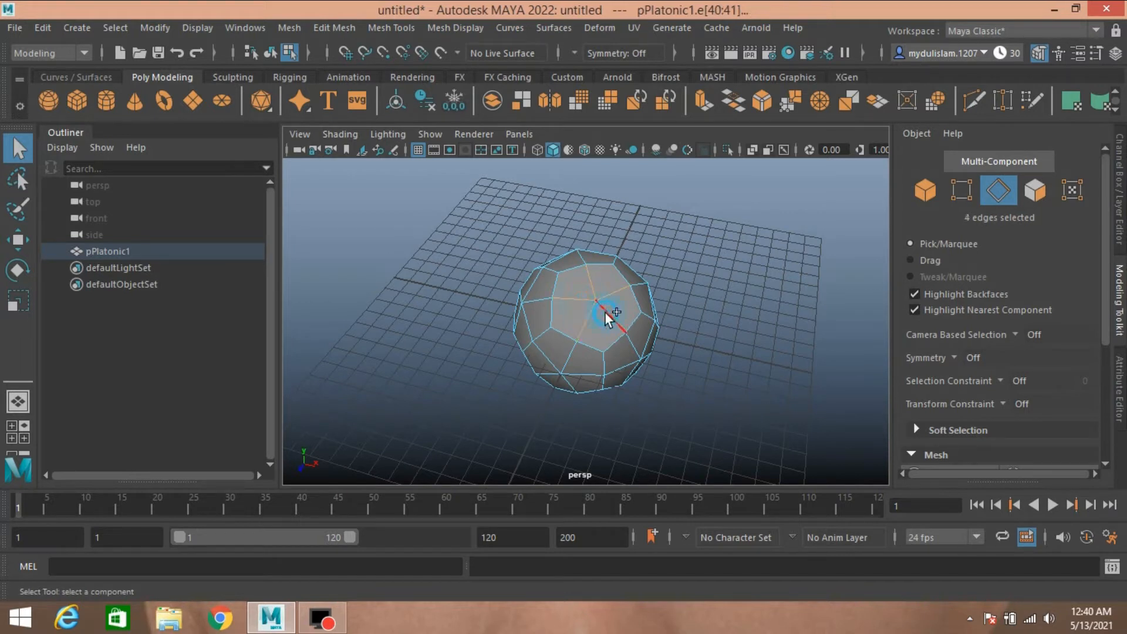
pyautogui.keyDown('shift'); pyautogui.moveTo(606, 315); pyautogui.dragTo(547, 343, button='right'); pyautogui.keyUp('shift')
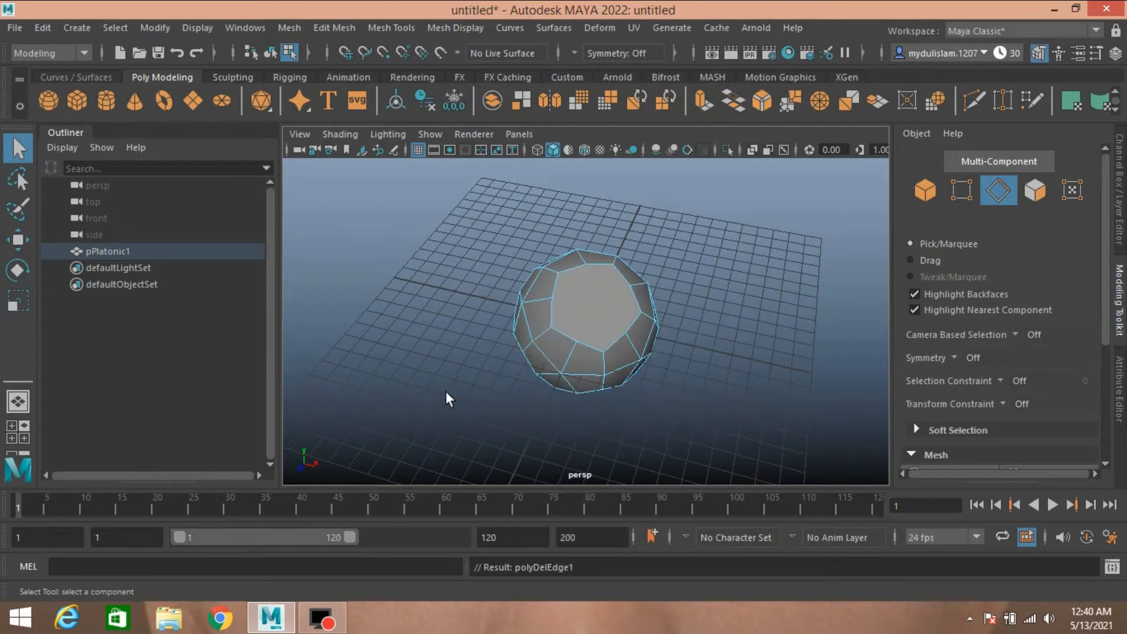
# Delete the radial edges on every remaining face so the mesh becomes a dodecahedron of pentagons.
pyautogui.keyDown('alt'); pyautogui.moveTo(432, 394); pyautogui.dragTo(529, 352); pyautogui.keyUp('alt')
pyautogui.click(591, 345)
pyautogui.keyDown('shift'); pyautogui.moveTo(591, 352); pyautogui.dragTo(541, 376, button='right'); pyautogui.keyUp('shift')
pyautogui.keyDown('alt'); pyautogui.moveTo(438, 382); pyautogui.dragTo(499, 370); pyautogui.keyUp('alt')
pyautogui.keyDown('shift'); pyautogui.click(600, 350); pyautogui.keyUp('shift')
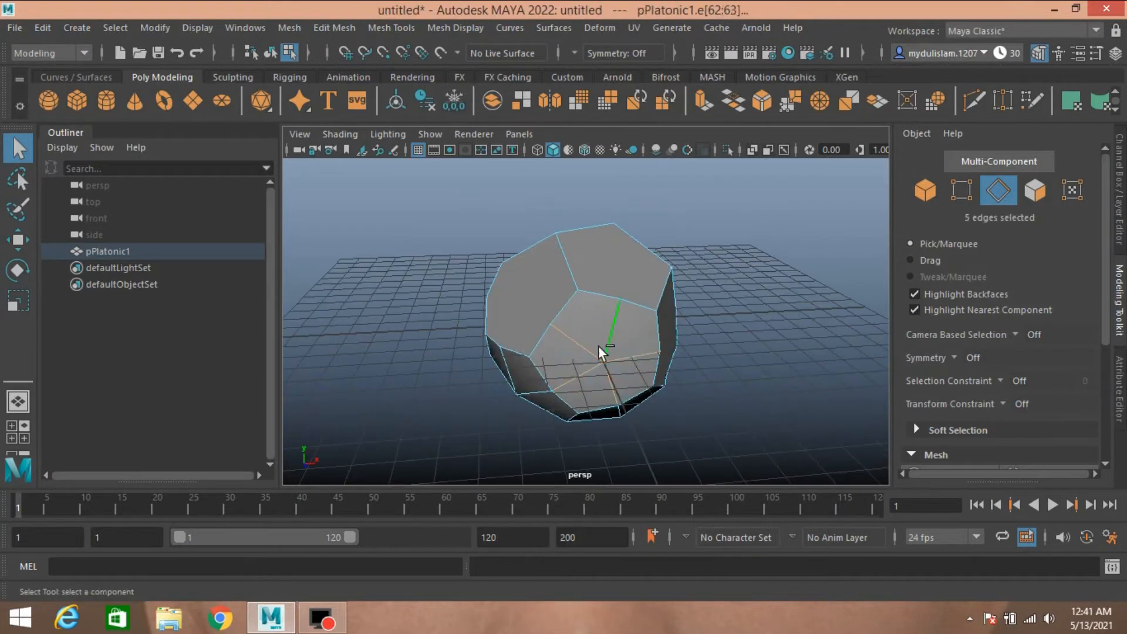
pyautogui.keyDown('shift'); pyautogui.moveTo(600, 352); pyautogui.dragTo(546, 378, button='right'); pyautogui.keyUp('shift')
pyautogui.keyDown('alt'); pyautogui.moveTo(438, 383); pyautogui.dragTo(505, 352); pyautogui.keyUp('alt')
pyautogui.click(592, 343)
pyautogui.keyDown('shift'); pyautogui.click(617, 366); pyautogui.keyUp('shift')
pyautogui.keyDown('shift'); pyautogui.moveTo(592, 359); pyautogui.dragTo(532, 381, button='right'); pyautogui.keyUp('shift')
pyautogui.keyDown('alt'); pyautogui.moveTo(438, 382); pyautogui.dragTo(503, 380); pyautogui.keyUp('alt')
pyautogui.keyDown('shift'); pyautogui.moveTo(589, 312); pyautogui.dragTo(526, 337, button='right'); pyautogui.keyUp('shift')
pyautogui.keyDown('alt'); pyautogui.moveTo(438, 382); pyautogui.dragTo(503, 353); pyautogui.keyUp('alt')
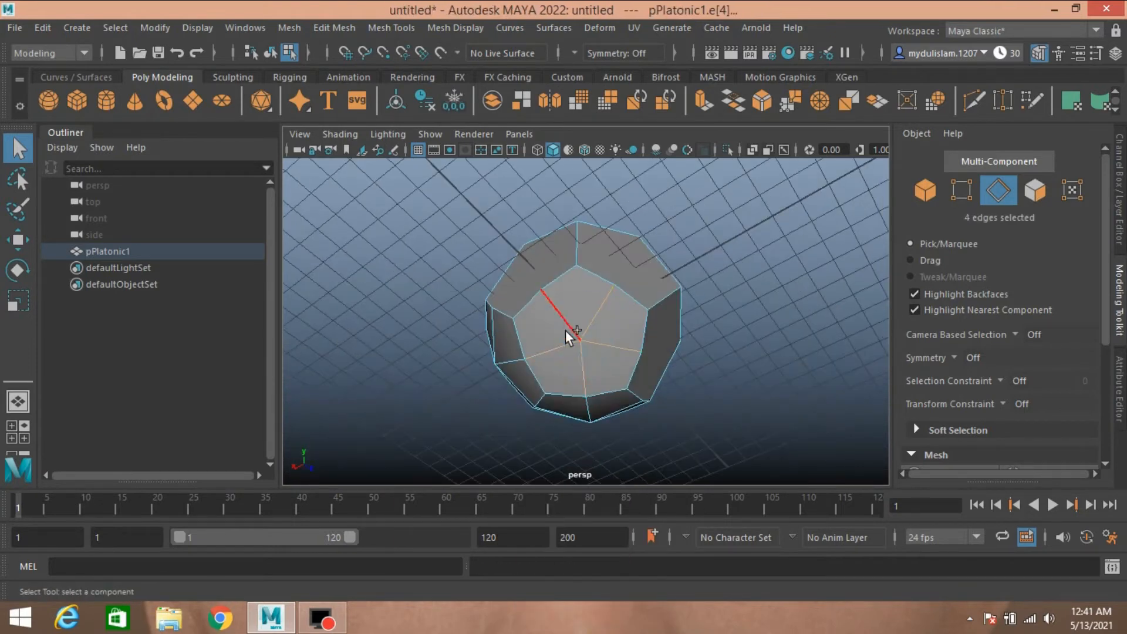
pyautogui.keyDown('shift'); pyautogui.moveTo(588, 337); pyautogui.dragTo(529, 361, button='right'); pyautogui.keyUp('shift')
pyautogui.keyDown('alt'); pyautogui.moveTo(437, 382); pyautogui.dragTo(505, 358); pyautogui.keyUp('alt')
pyautogui.click(628, 358)
pyautogui.keyDown('shift'); pyautogui.click(610, 341); pyautogui.keyUp('shift')
pyautogui.keyDown('shift'); pyautogui.moveTo(608, 353); pyautogui.dragTo(546, 378, button='right'); pyautogui.keyUp('shift')
pyautogui.keyDown('alt'); pyautogui.moveTo(441, 405); pyautogui.dragTo(505, 435); pyautogui.keyUp('alt')
pyautogui.click(604, 329)
pyautogui.keyDown('shift'); pyautogui.click(614, 356); pyautogui.keyUp('shift')
pyautogui.keyDown('shift'); pyautogui.click(628, 358); pyautogui.keyUp('shift')
pyautogui.keyDown('shift'); pyautogui.moveTo(614, 352); pyautogui.dragTo(552, 379, button='right'); pyautogui.keyUp('shift')
pyautogui.keyDown('alt'); pyautogui.moveTo(587, 382); pyautogui.dragTo(653, 417); pyautogui.keyUp('alt')
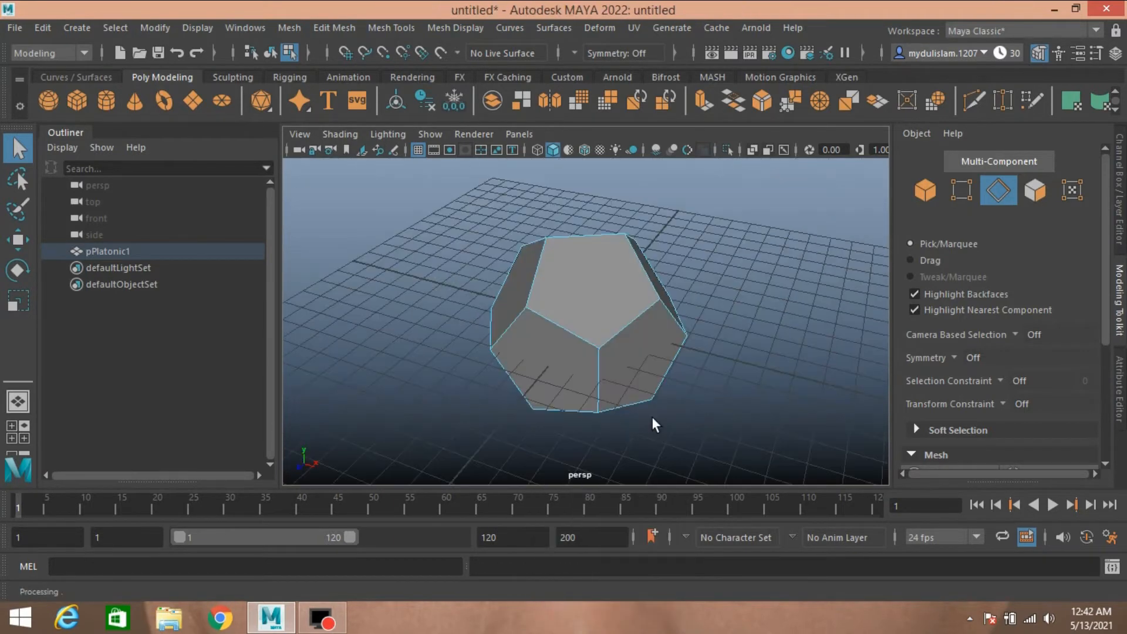
pyautogui.keyDown('alt'); pyautogui.moveTo(711, 367); pyautogui.dragTo(586, 352); pyautogui.keyUp('alt')
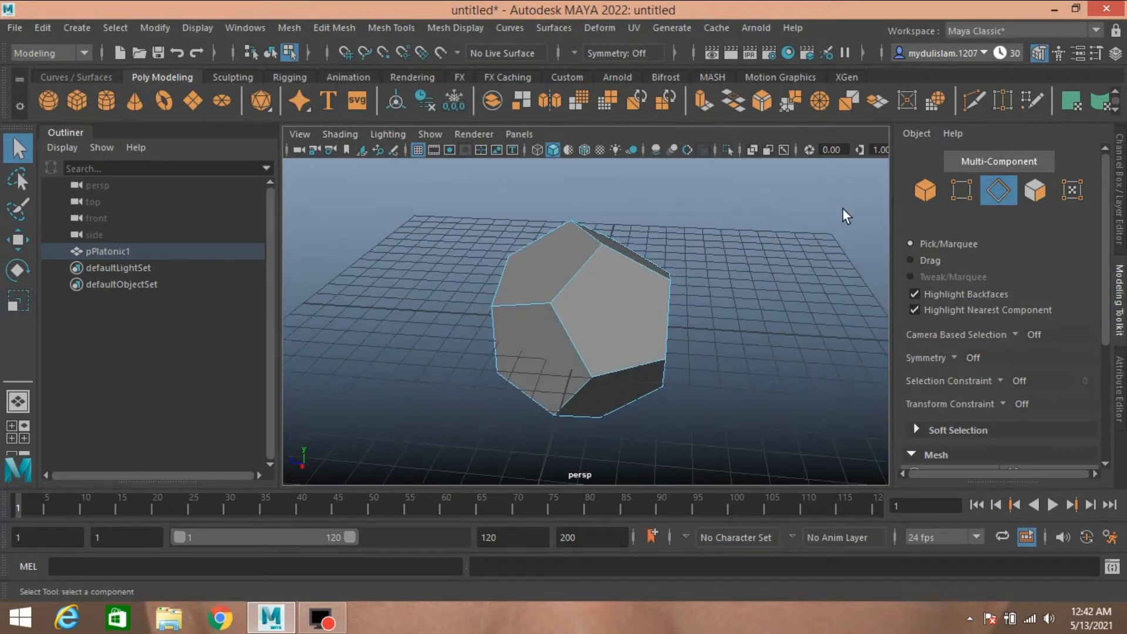
# Switch to object mode and move the dodecahedron up about 3.7 units in Y using the front view.
pyautogui.click(925, 190)
pyautogui.click(18, 239)
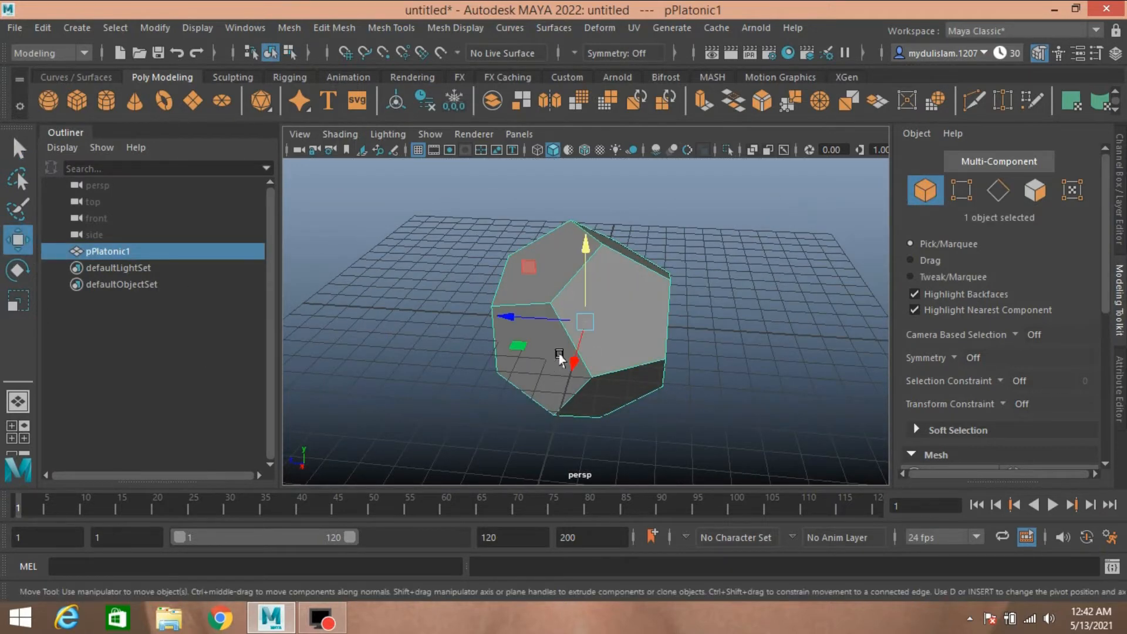
pyautogui.keyDown('alt'); pyautogui.moveTo(559, 358); pyautogui.dragTo(670, 311); pyautogui.keyUp('alt')
pyautogui.press('space')
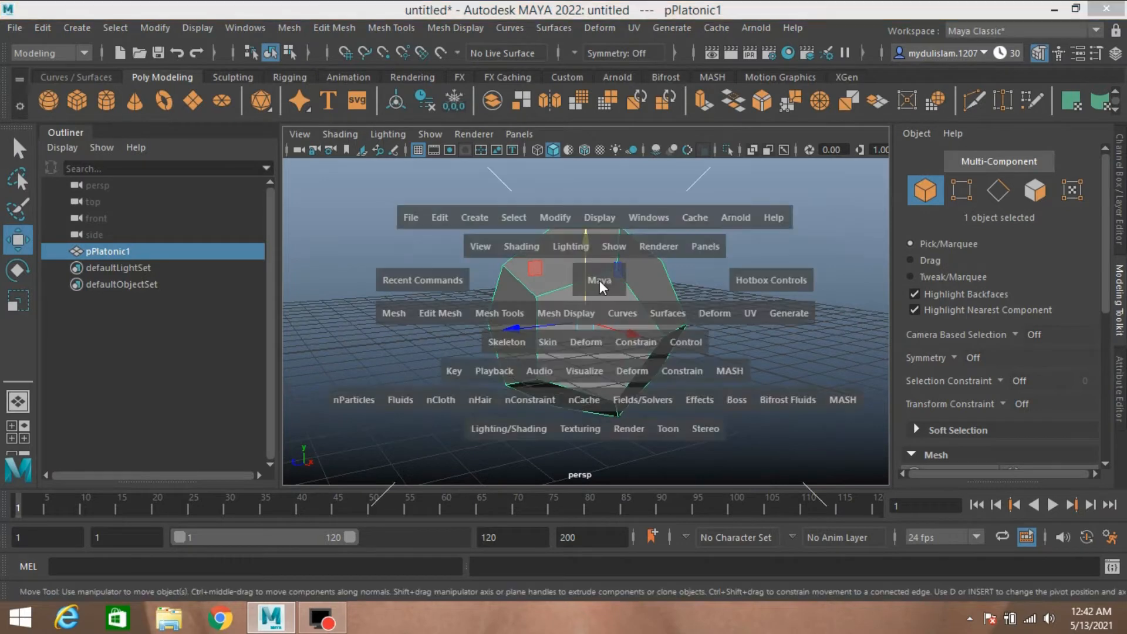
pyautogui.press('space')
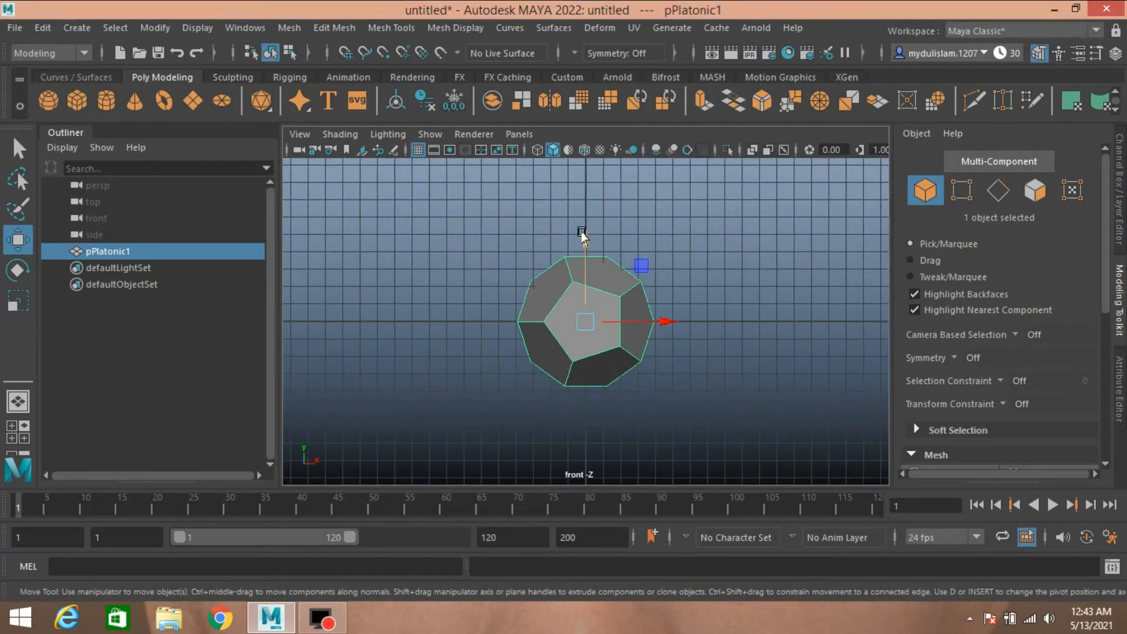
pyautogui.moveTo(581, 235); pyautogui.dragTo(598, 187)
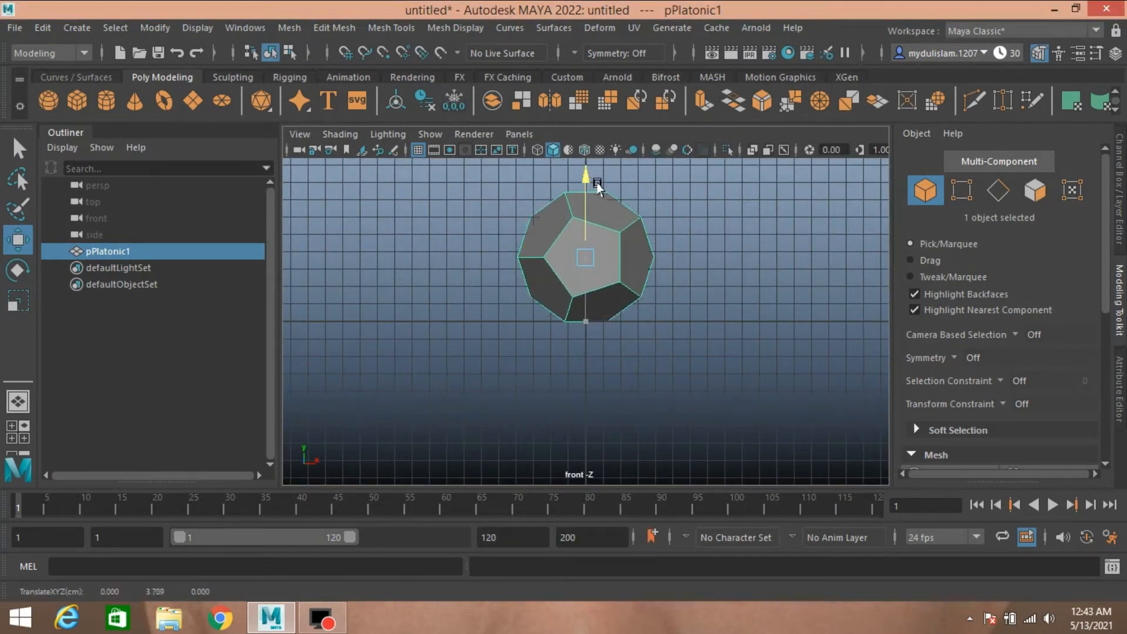
pyautogui.press('space')
pyautogui.press('space')
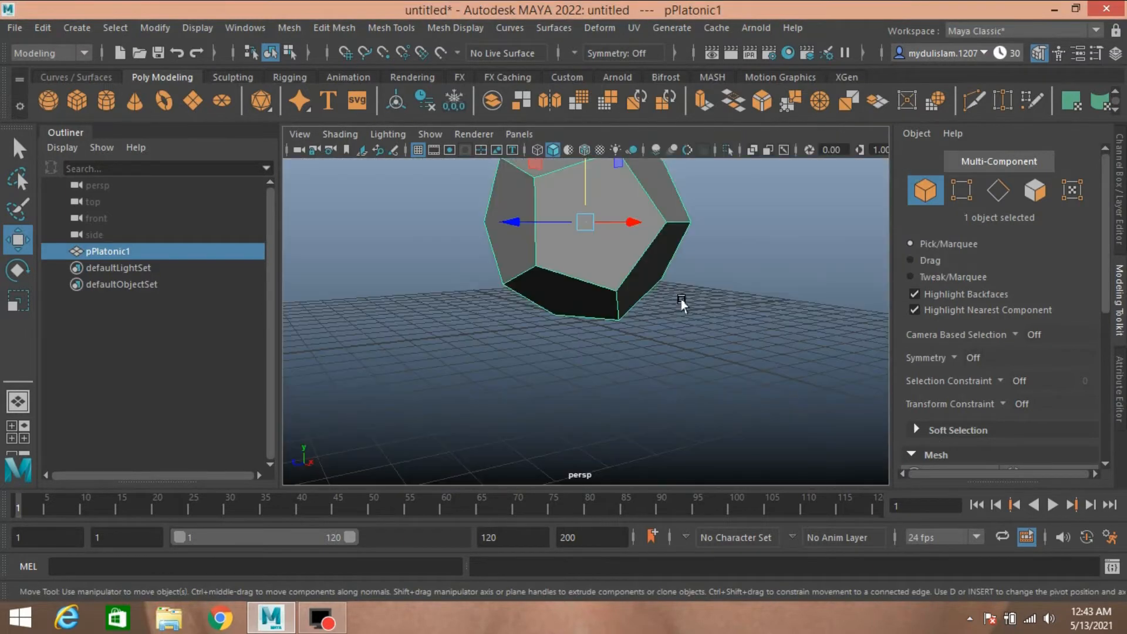
# Use Multi-Cut to slice diagonals across the front pentagon face, connecting its corners.
pyautogui.scroll(-2, 666, 325)
pyautogui.keyDown('alt'); pyautogui.moveTo(679, 311); pyautogui.dragTo(625, 381); pyautogui.keyUp('alt')
pyautogui.click(391, 27)
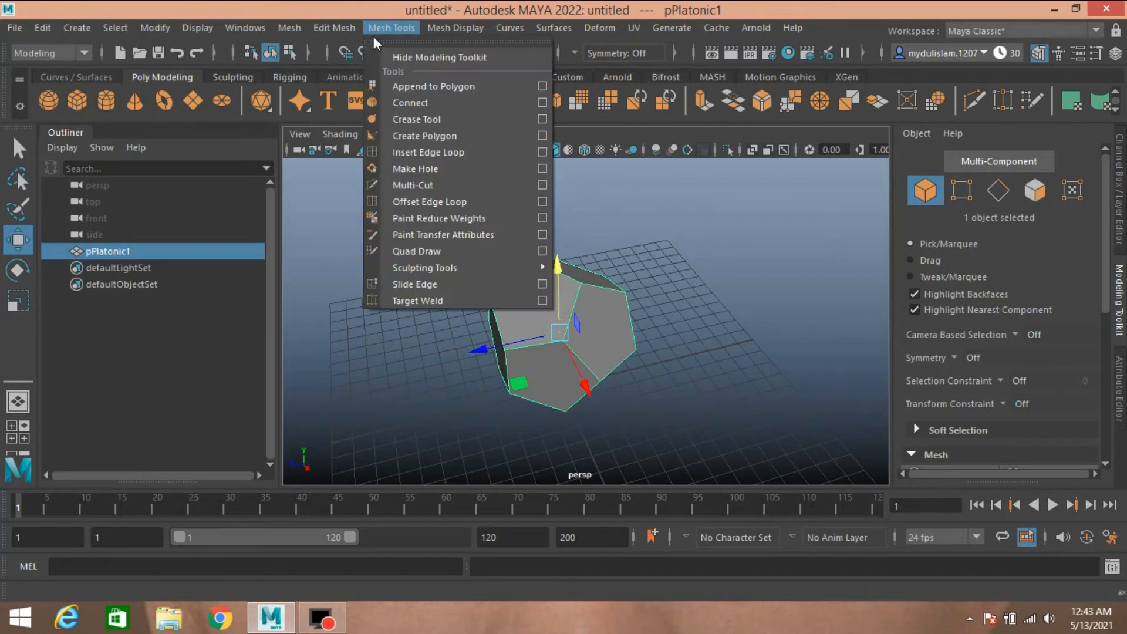
pyautogui.click(393, 184)
pyautogui.keyDown('alt'); pyautogui.moveTo(637, 392); pyautogui.dragTo(640, 376); pyautogui.keyUp('alt')
pyautogui.keyDown('alt'); pyautogui.moveTo(640, 376); pyautogui.dragTo(668, 359, button='right'); pyautogui.keyUp('alt')
pyautogui.click(663, 340)
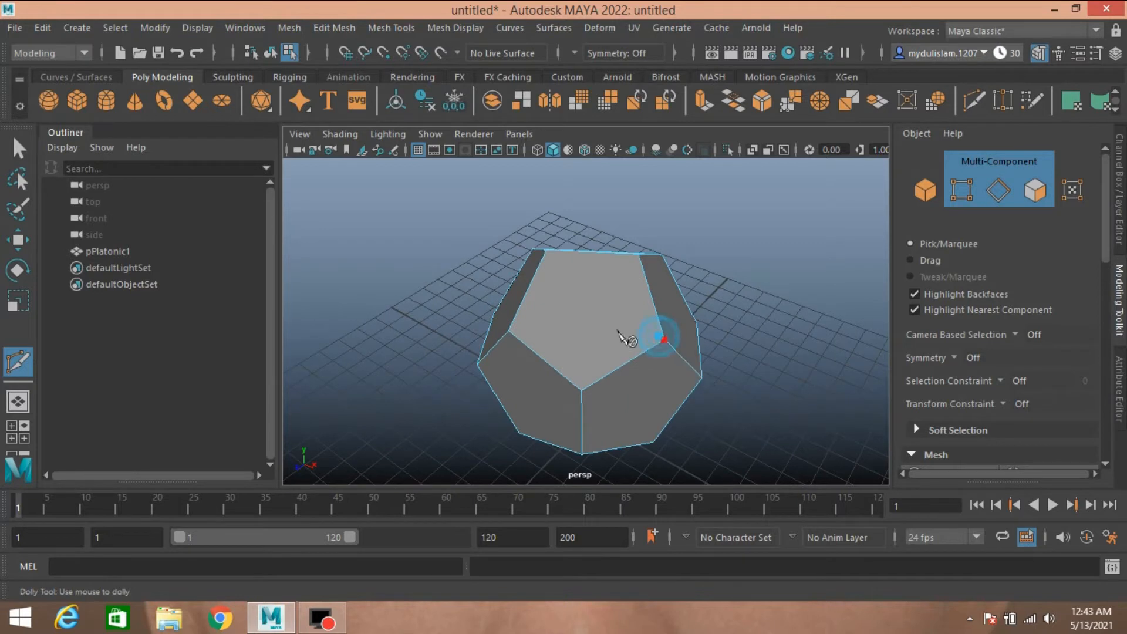
pyautogui.click(509, 331)
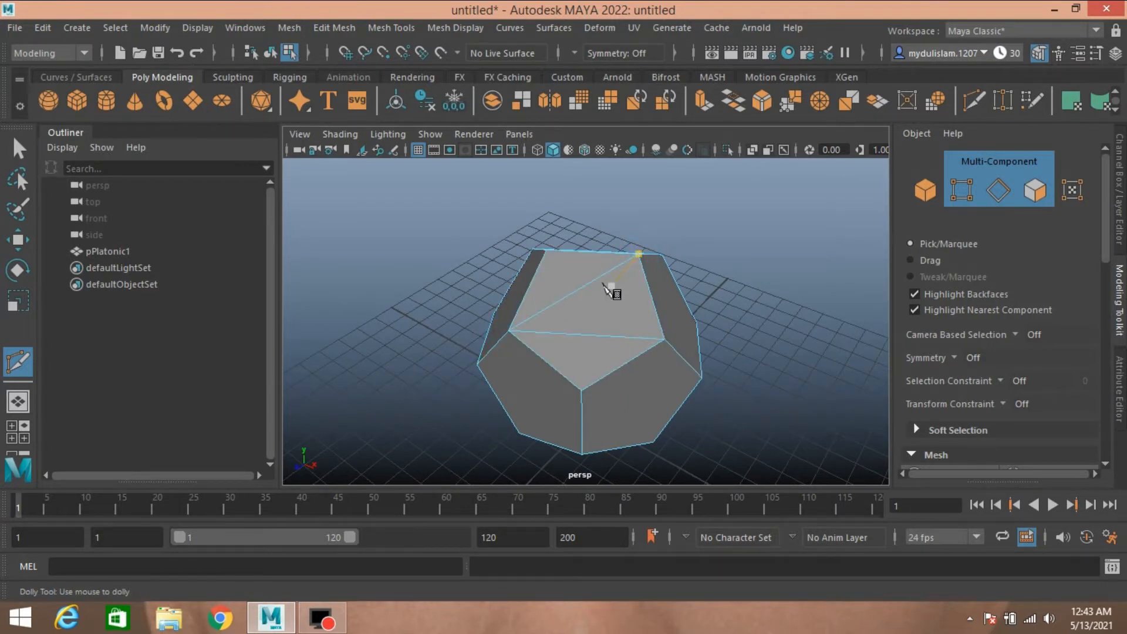
pyautogui.click(547, 252)
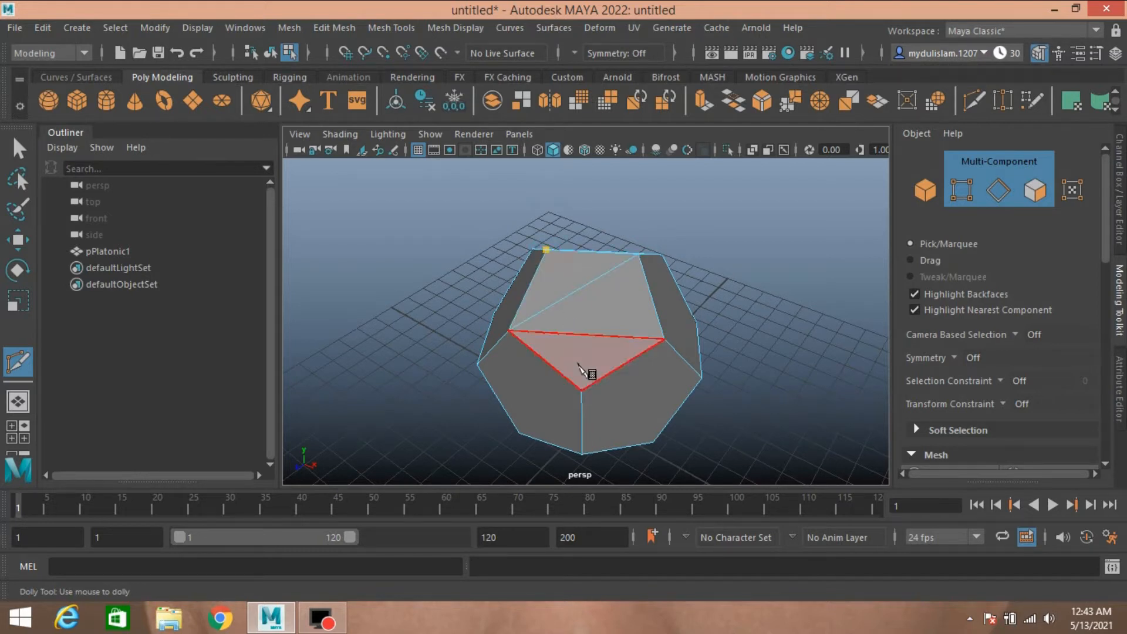
pyautogui.click(581, 391)
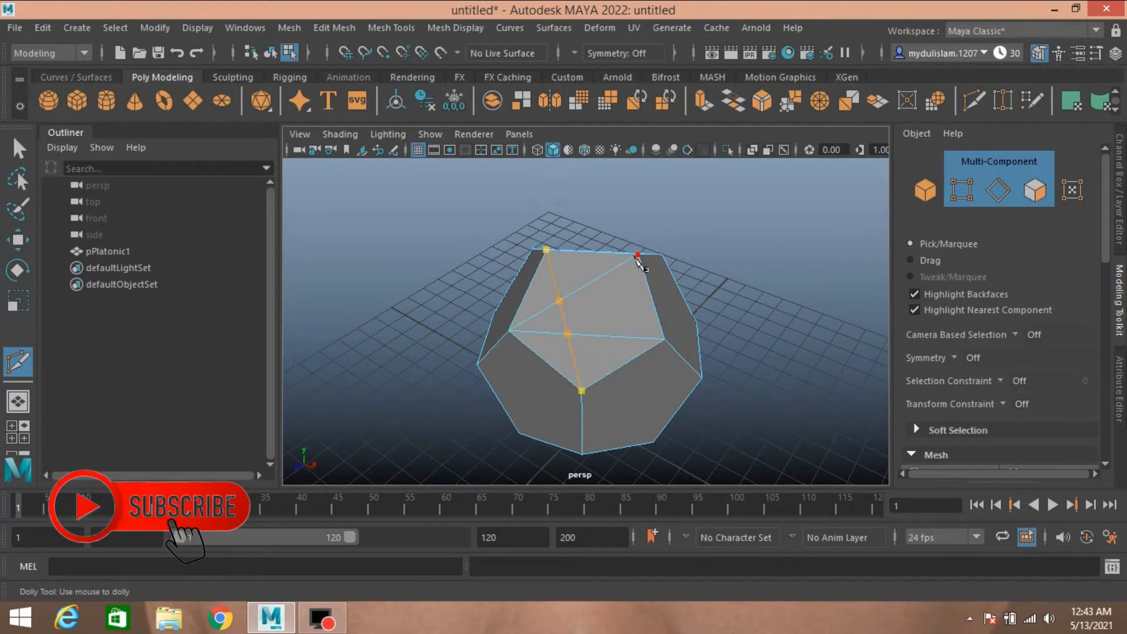
pyautogui.rightClick(638, 259)
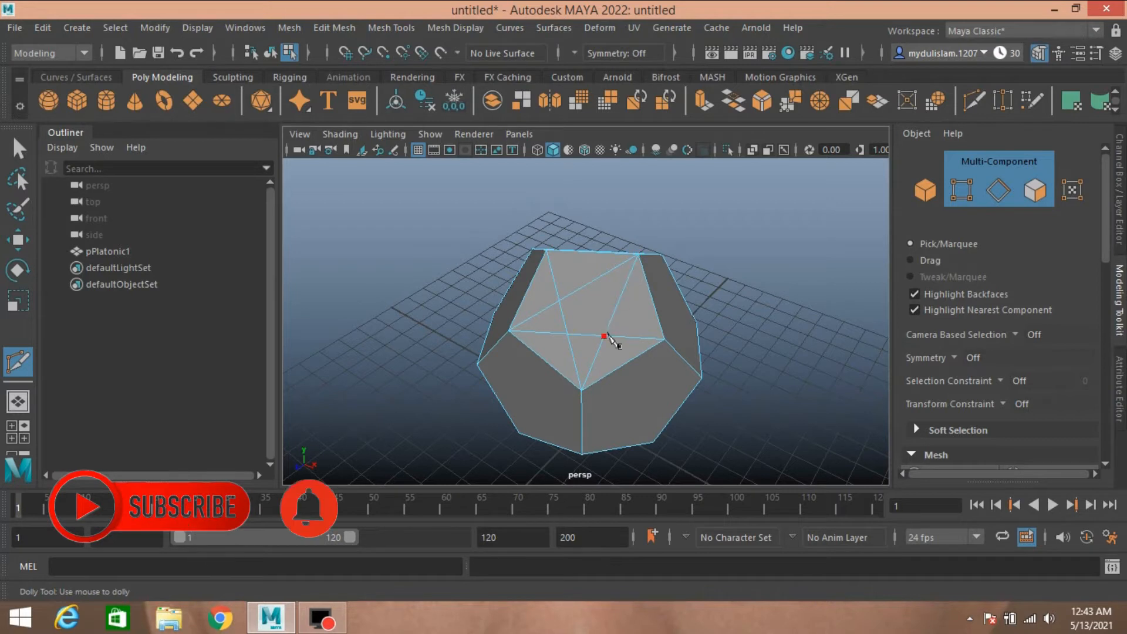
# Add another Multi-Cut diagonal between the face's right and upper-left corners.
pyautogui.click(664, 340)
pyautogui.click(546, 251)
pyautogui.rightClick(558, 271)
pyautogui.keyDown('alt'); pyautogui.moveTo(732, 335); pyautogui.dragTo(536, 306); pyautogui.keyUp('alt')
pyautogui.keyDown('alt'); pyautogui.moveTo(534, 370); pyautogui.dragTo(569, 427); pyautogui.keyUp('alt')
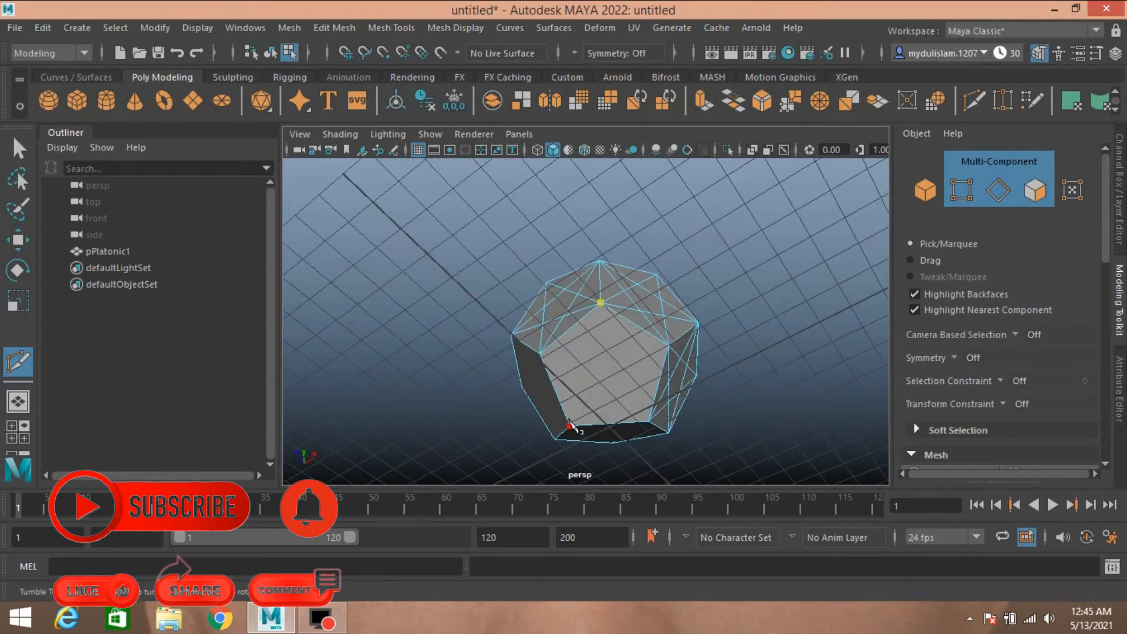
# Continue Multi-Cut diagonals across every remaining pentagon face so each carries a five-point star, then leave the tool.
pyautogui.click(544, 355)
pyautogui.keyDown('alt'); pyautogui.moveTo(546, 358); pyautogui.dragTo(572, 422); pyautogui.keyUp('alt')
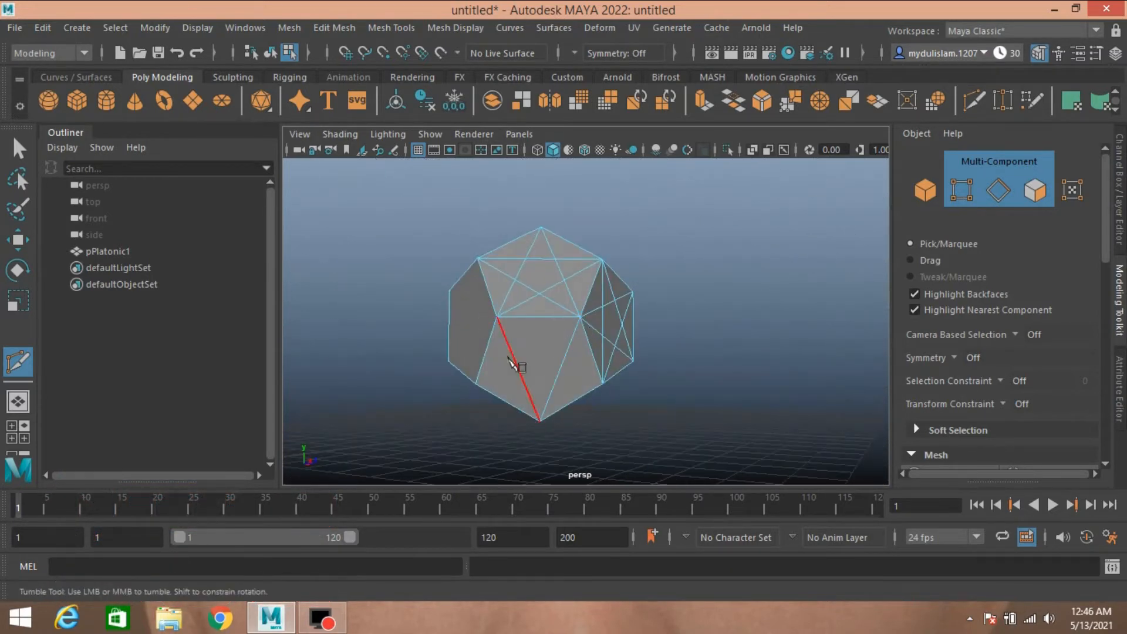
pyautogui.click(580, 319)
pyautogui.moveTo(604, 383)
pyautogui.keyDown('alt'); pyautogui.mouseDown()
pyautogui.moveTo(558, 392)
pyautogui.moveTo(599, 367)
pyautogui.mouseUp(); pyautogui.keyUp('alt')
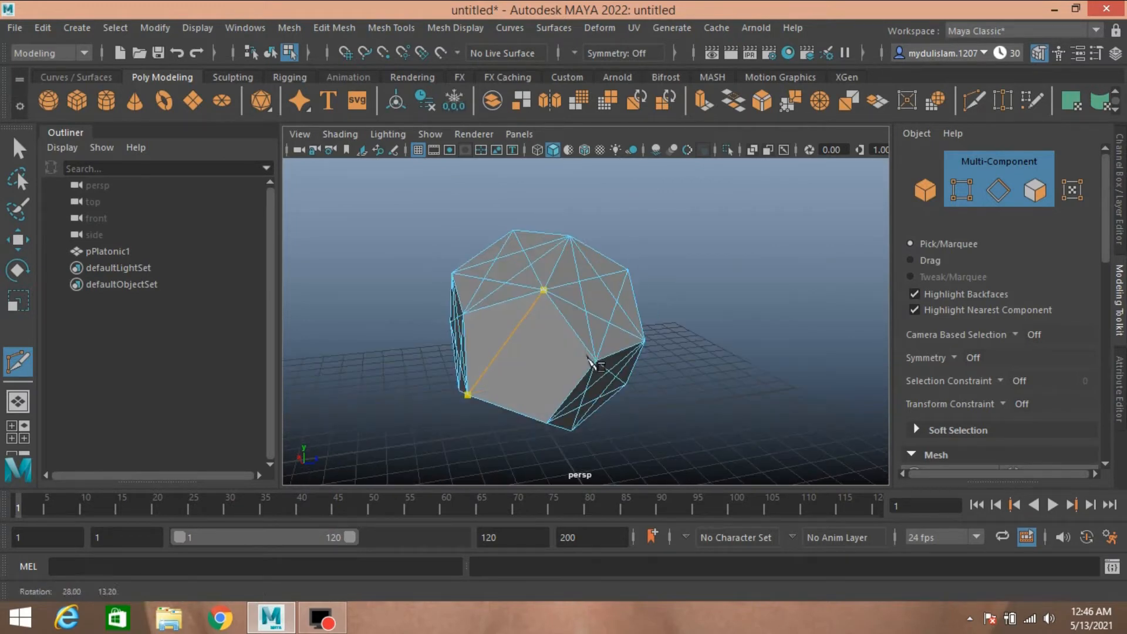
pyautogui.click(463, 315)
pyautogui.click(596, 360)
pyautogui.keyDown('alt'); pyautogui.moveTo(441, 414); pyautogui.dragTo(516, 329); pyautogui.keyUp('alt')
pyautogui.click(539, 307)
pyautogui.click(622, 395)
pyautogui.click(626, 274)
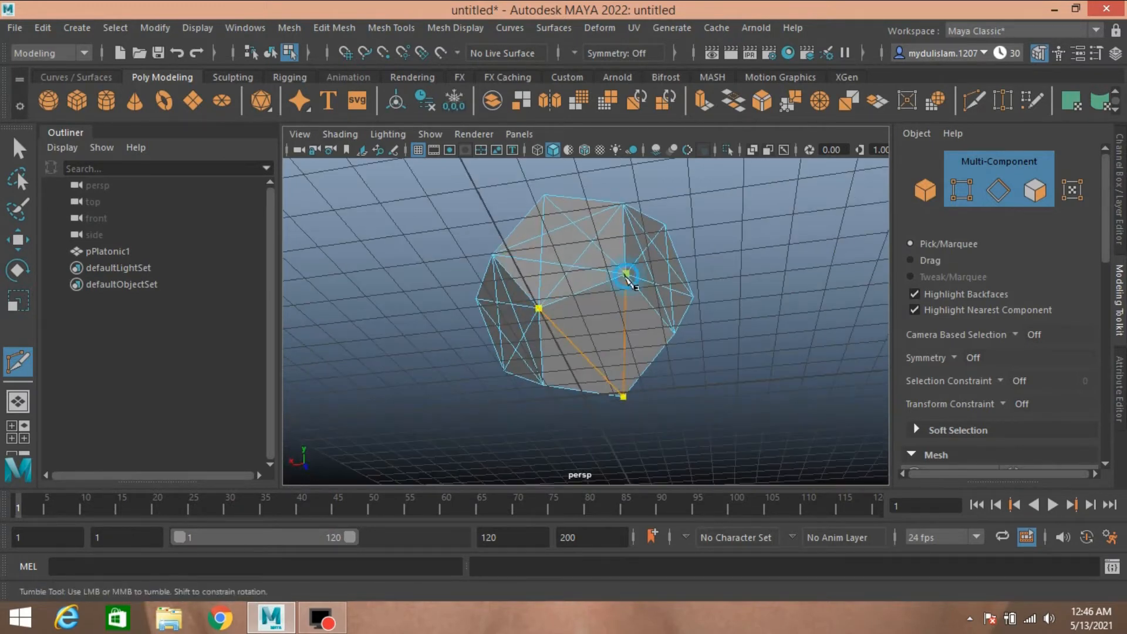
pyautogui.click(626, 274)
pyautogui.click(543, 385)
pyautogui.click(674, 334)
pyautogui.click(538, 307)
pyautogui.click(674, 333)
pyautogui.keyDown('alt'); pyautogui.moveTo(669, 340); pyautogui.dragTo(639, 427); pyautogui.keyUp('alt')
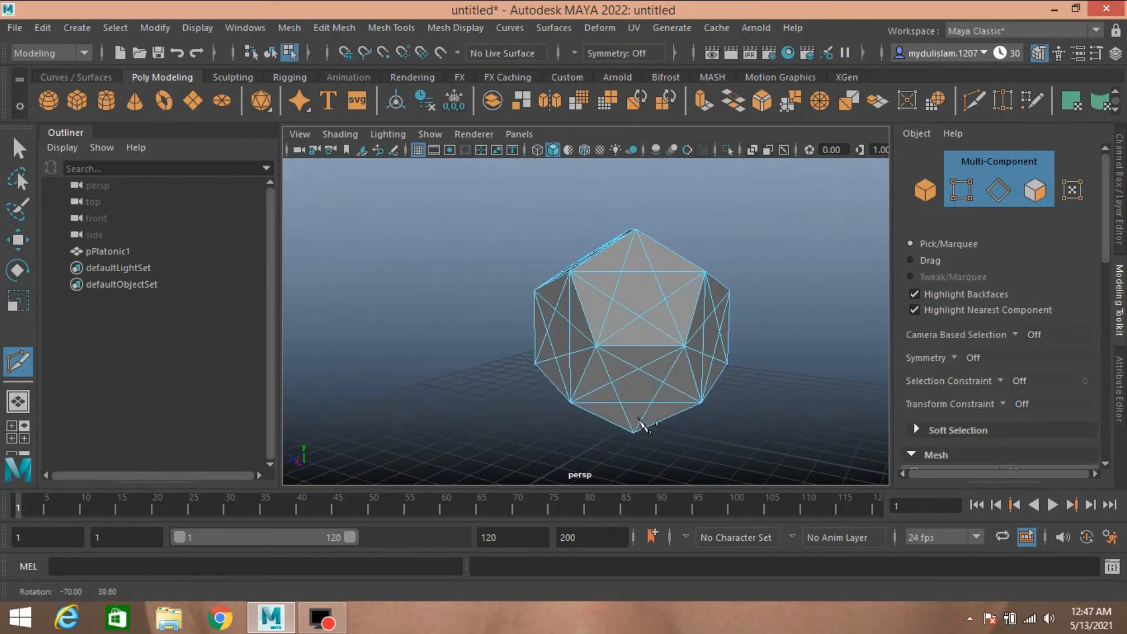
pyautogui.press('q')
pyautogui.keyDown('alt'); pyautogui.moveTo(678, 286); pyautogui.dragTo(664, 311); pyautogui.keyUp('alt')
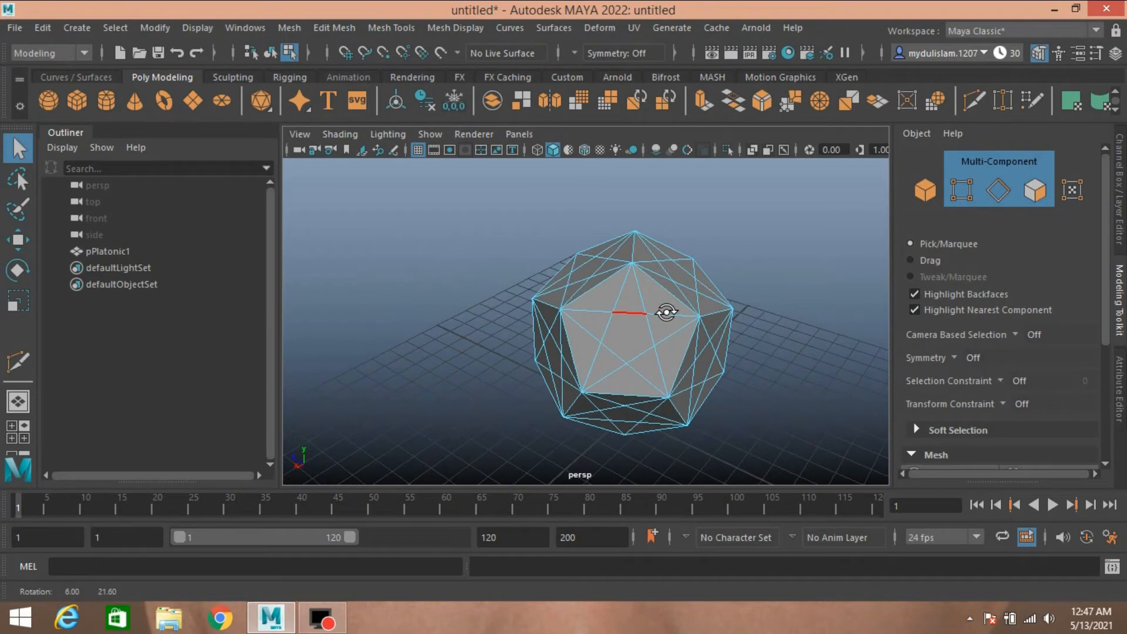
# In face mode, select the ten triangles surrounding the front face's central pentagon and apply Select Similar.
pyautogui.click(923, 194)
pyautogui.keyDown('alt'); pyautogui.moveTo(749, 269); pyautogui.dragTo(708, 283); pyautogui.keyUp('alt')
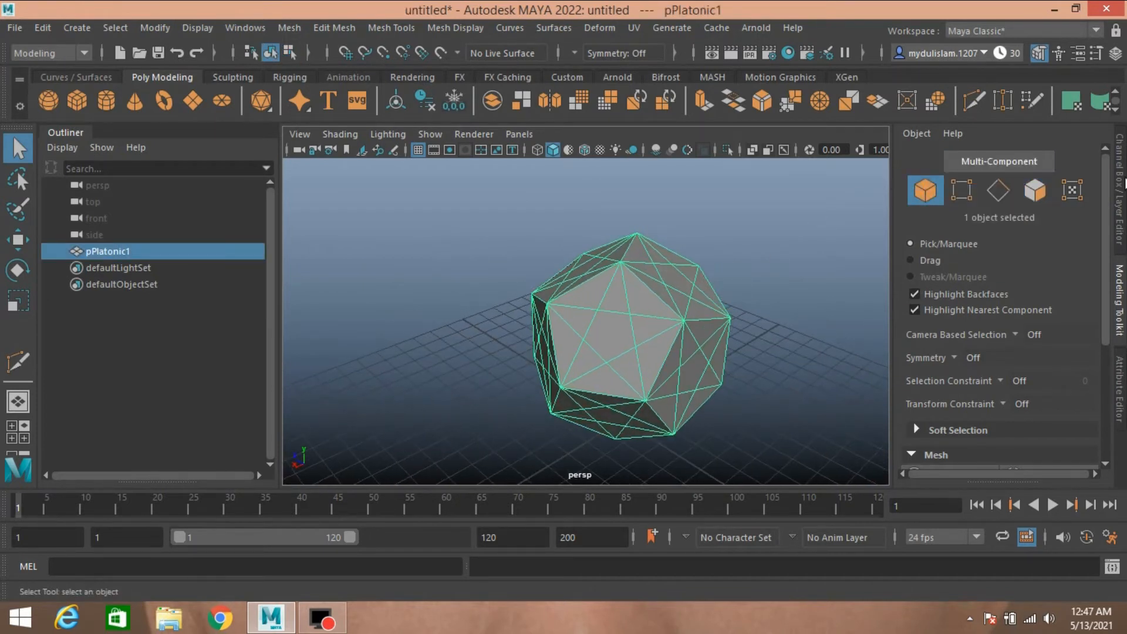
pyautogui.click(1038, 198)
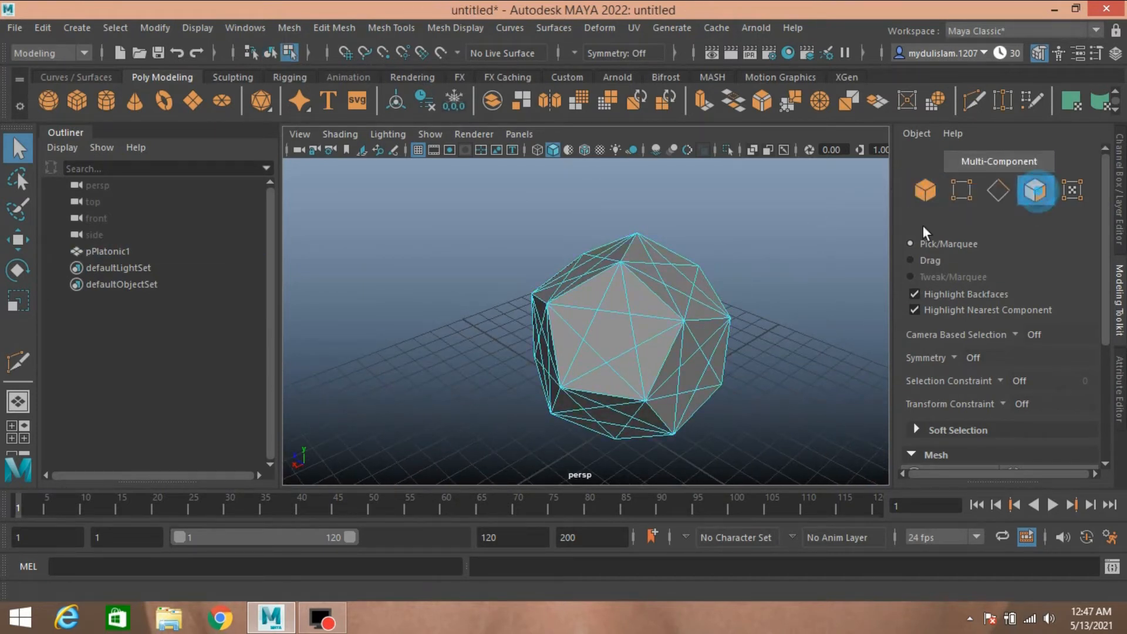
pyautogui.click(646, 311)
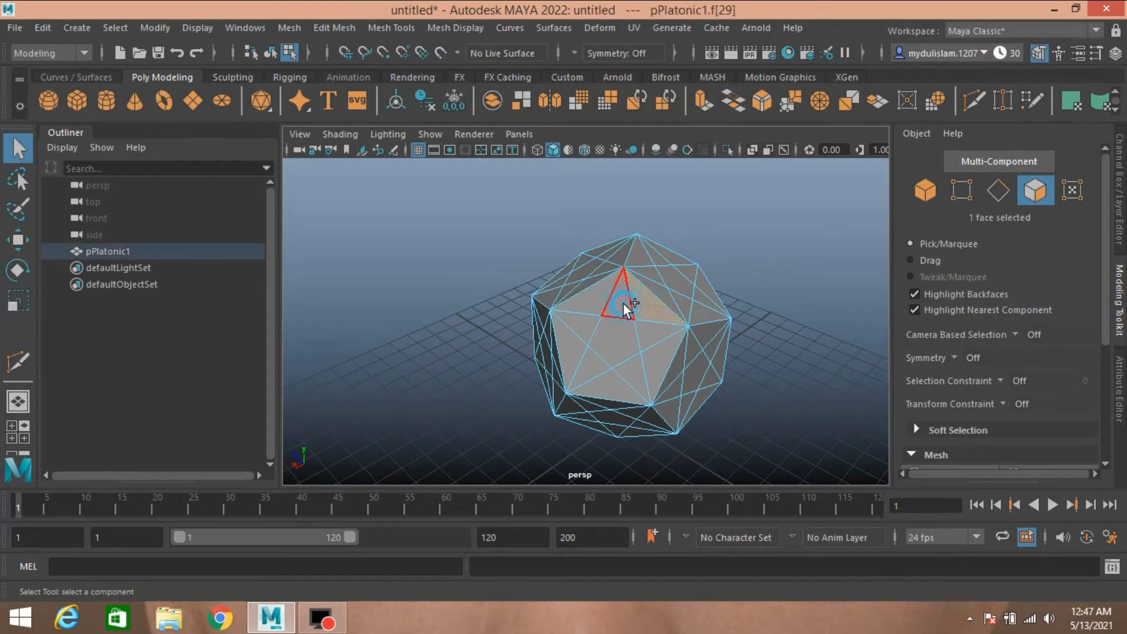
pyautogui.hotkey('shift', '.')
pyautogui.keyDown('shift'); pyautogui.click(565, 352); pyautogui.keyUp('shift')
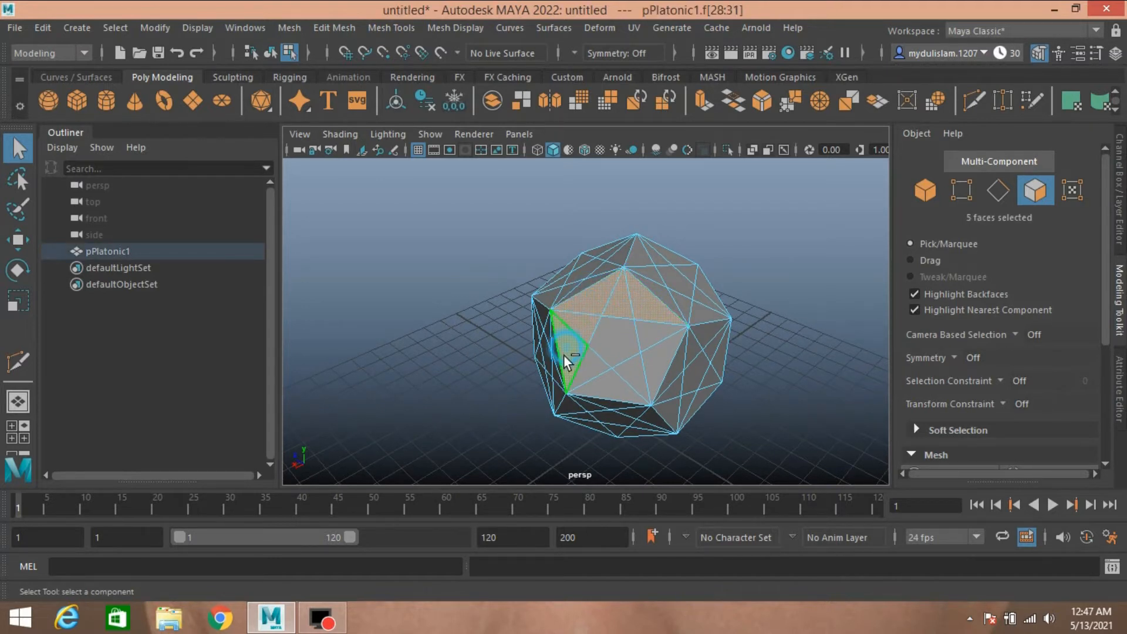
pyautogui.keyDown('shift'); pyautogui.click(581, 369); pyautogui.keyUp('shift')
pyautogui.keyDown('shift'); pyautogui.click(614, 391); pyautogui.keyUp('shift')
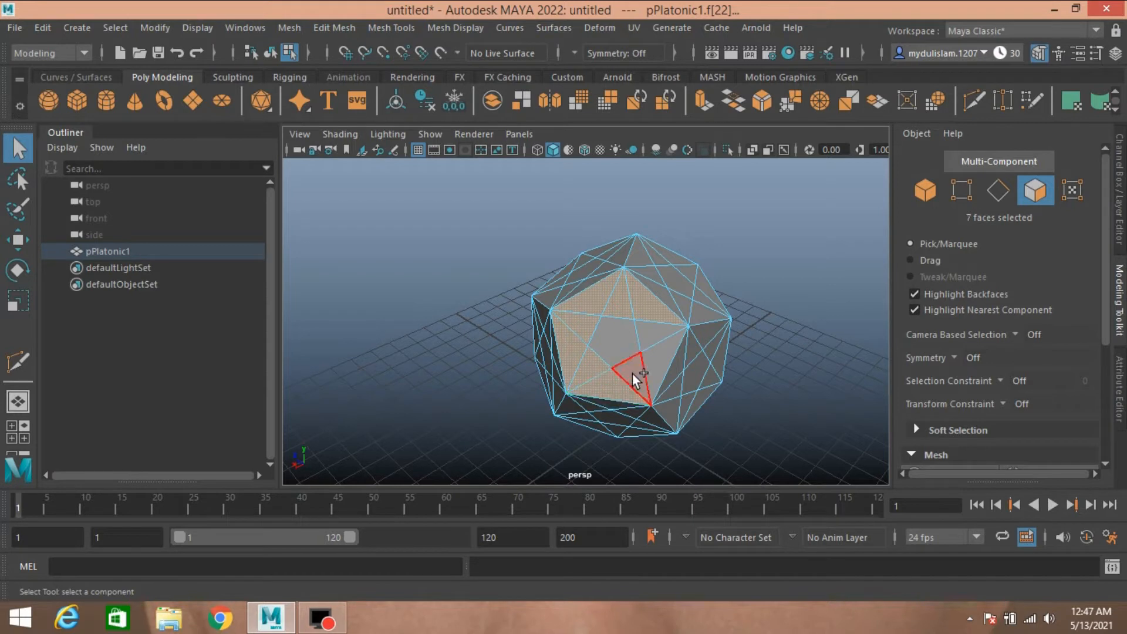
pyautogui.keyDown('shift'); pyautogui.click(639, 376); pyautogui.keyUp('shift')
pyautogui.keyDown('shift'); pyautogui.click(655, 359); pyautogui.keyUp('shift')
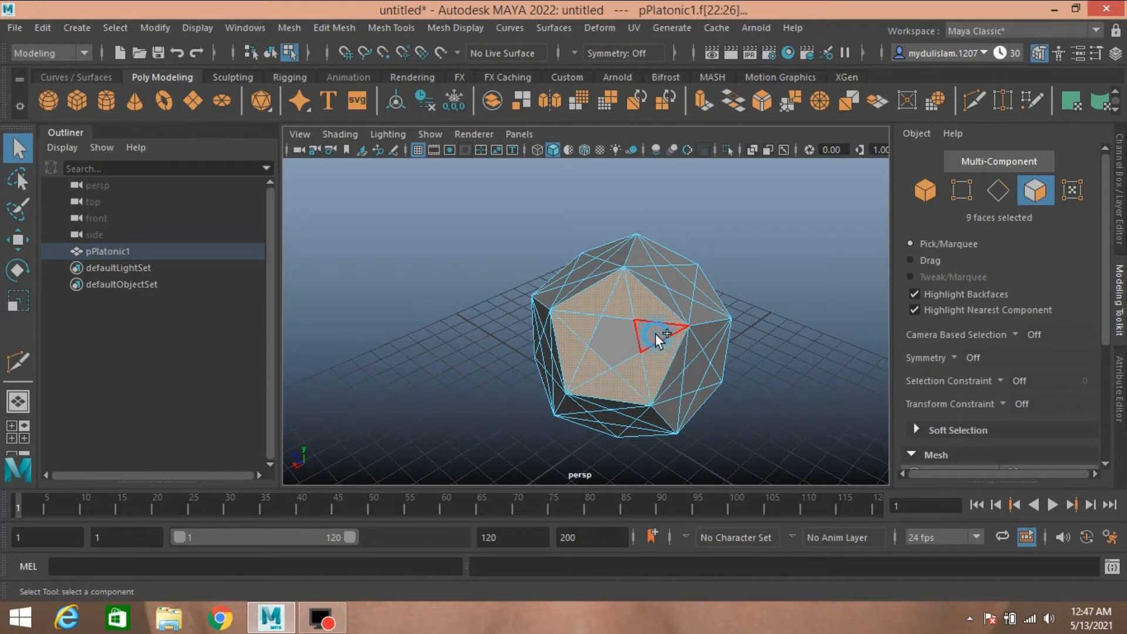
pyautogui.keyDown('shift'); pyautogui.click(657, 340); pyautogui.keyUp('shift')
pyautogui.click(115, 28)
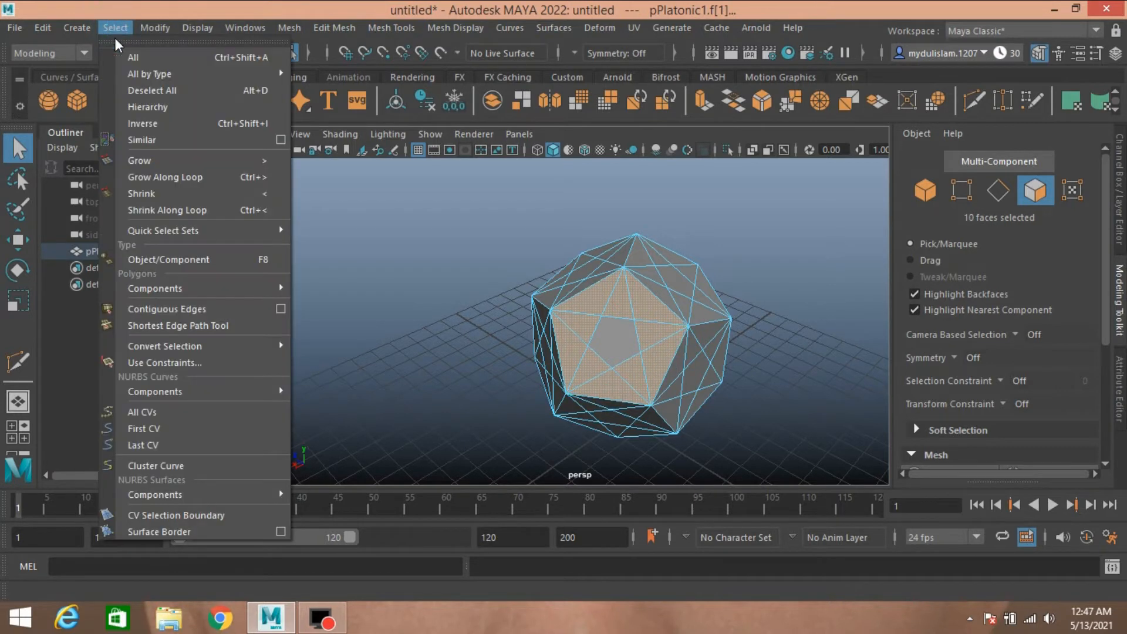
pyautogui.click(142, 140)
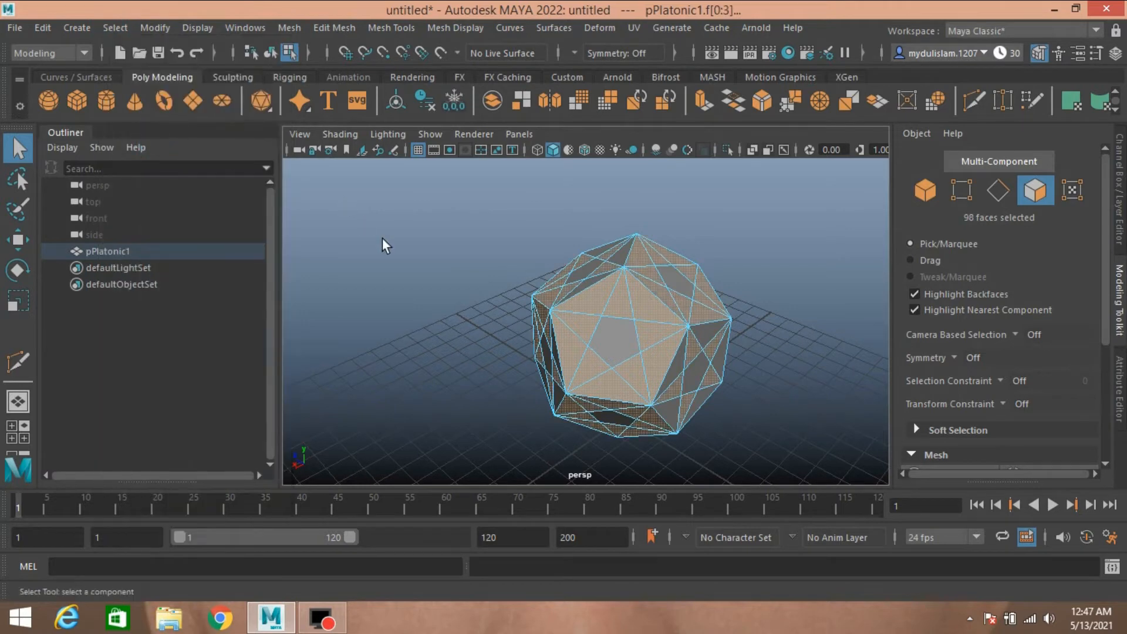
# Add the remaining surrounding triangle faces on the other sides of the dodecahedron to the selection.
pyautogui.keyDown('alt'); pyautogui.moveTo(442, 318); pyautogui.dragTo(573, 359); pyautogui.keyUp('alt')
pyautogui.keyDown('shift'); pyautogui.click(648, 315); pyautogui.keyUp('shift')
pyautogui.keyDown('shift'); pyautogui.click(629, 259); pyautogui.keyUp('shift')
pyautogui.keyDown('shift'); pyautogui.click(578, 261); pyautogui.keyUp('shift')
pyautogui.keyDown('shift'); pyautogui.click(678, 300); pyautogui.keyUp('shift')
pyautogui.keyDown('alt'); pyautogui.moveTo(495, 373); pyautogui.dragTo(634, 311); pyautogui.keyUp('alt')
pyautogui.keyDown('shift'); pyautogui.click(581, 337); pyautogui.keyUp('shift')
pyautogui.keyDown('shift'); pyautogui.click(490, 304); pyautogui.keyUp('shift')
pyautogui.keyDown('shift'); pyautogui.click(468, 292); pyautogui.keyUp('shift')
pyautogui.keyDown('shift'); pyautogui.click(558, 304); pyautogui.keyUp('shift')
pyautogui.keyDown('alt'); pyautogui.moveTo(481, 346); pyautogui.dragTo(516, 276); pyautogui.keyUp('alt')
pyautogui.keyDown('shift'); pyautogui.click(679, 377); pyautogui.keyUp('shift')
pyautogui.keyDown('shift'); pyautogui.click(634, 297); pyautogui.keyUp('shift')
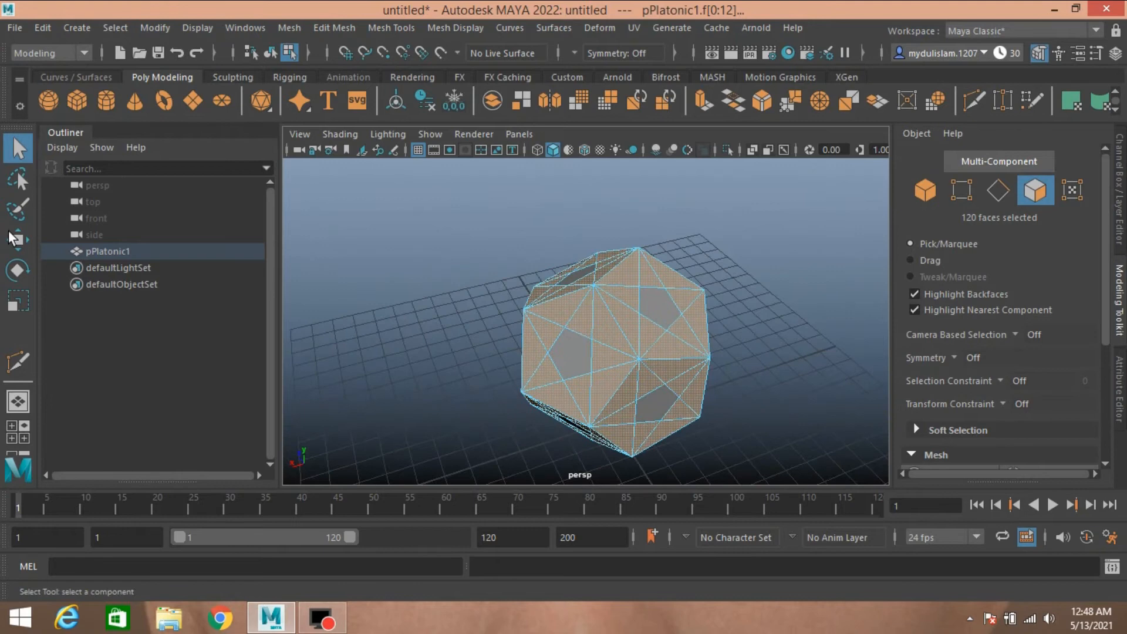
# Extrude the selected faces with Keep Faces Together off and Offset 0.1, then delete them to open the lattice.
pyautogui.click(327, 30)
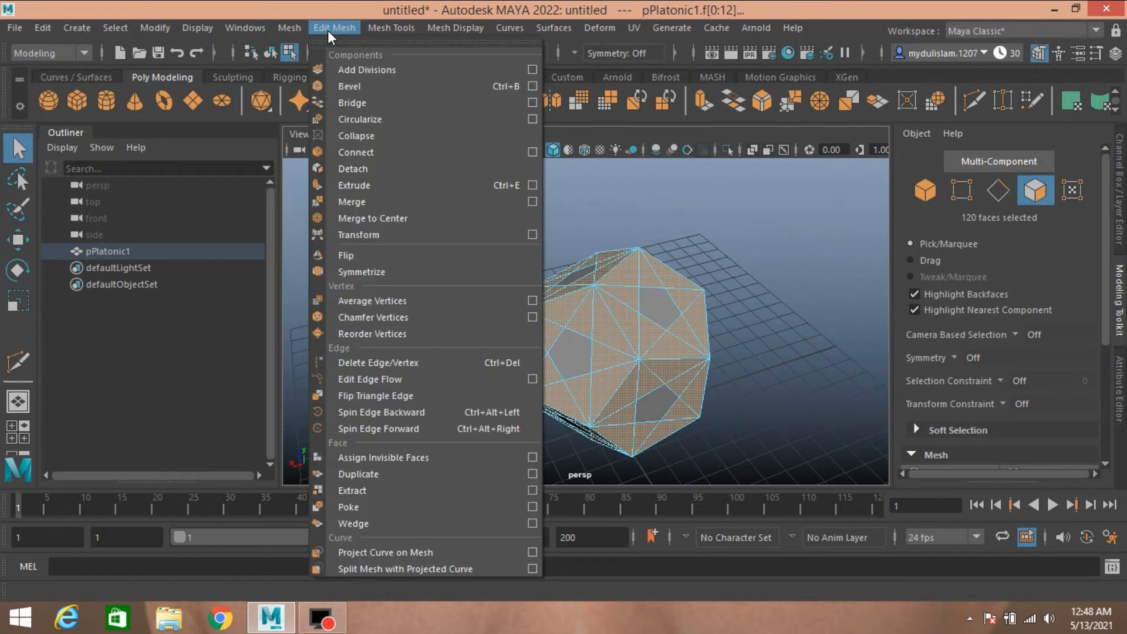
pyautogui.click(365, 187)
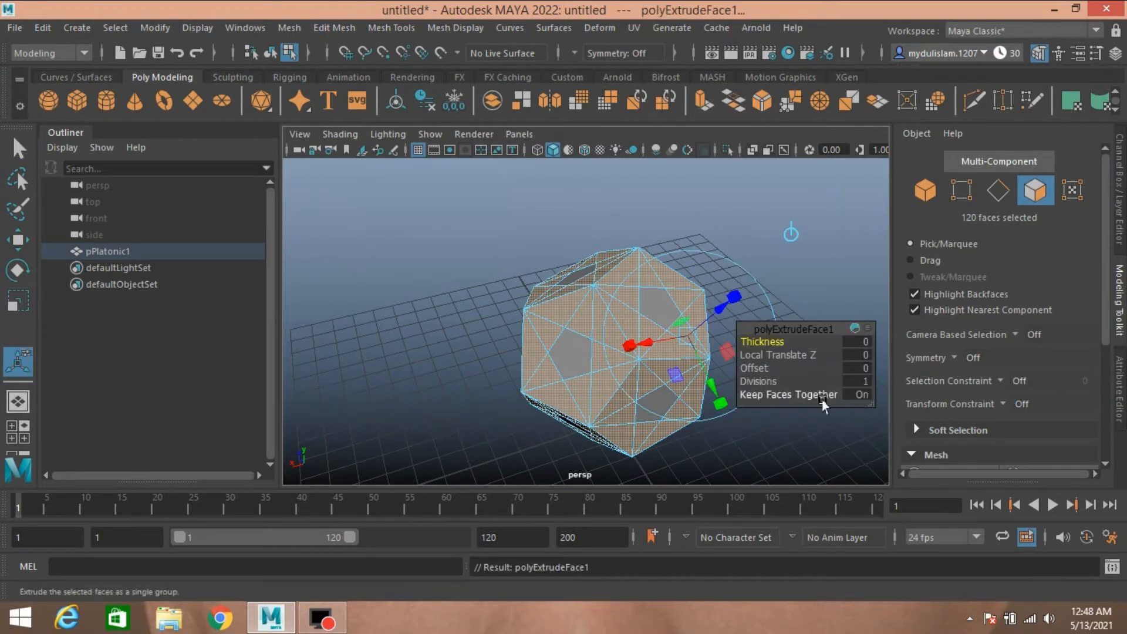
pyautogui.click(860, 394)
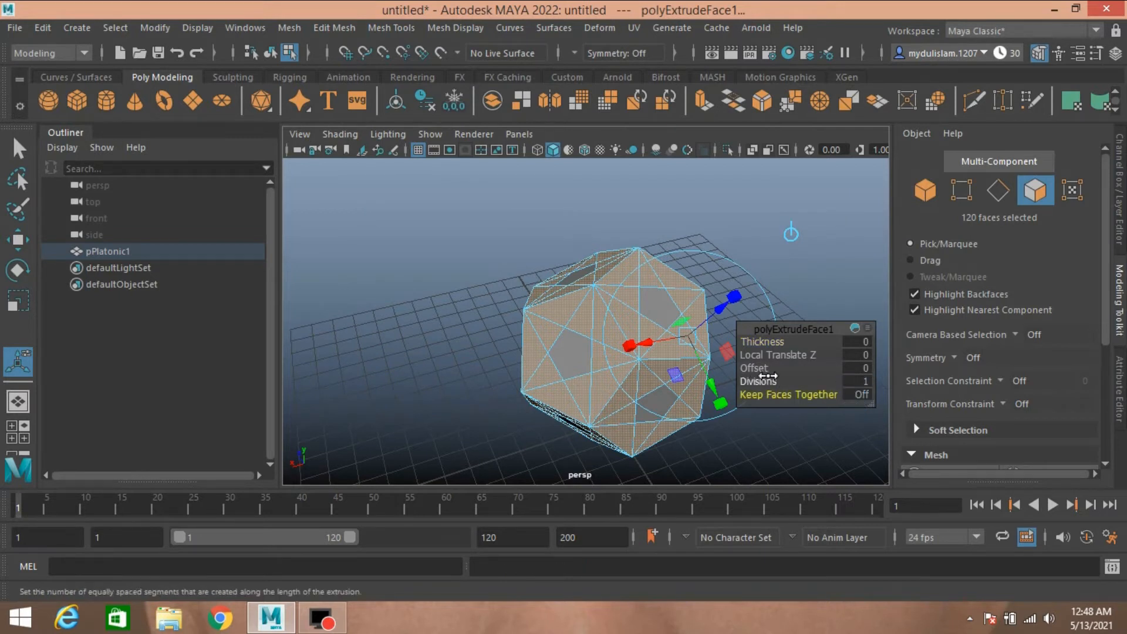
pyautogui.click(857, 369)
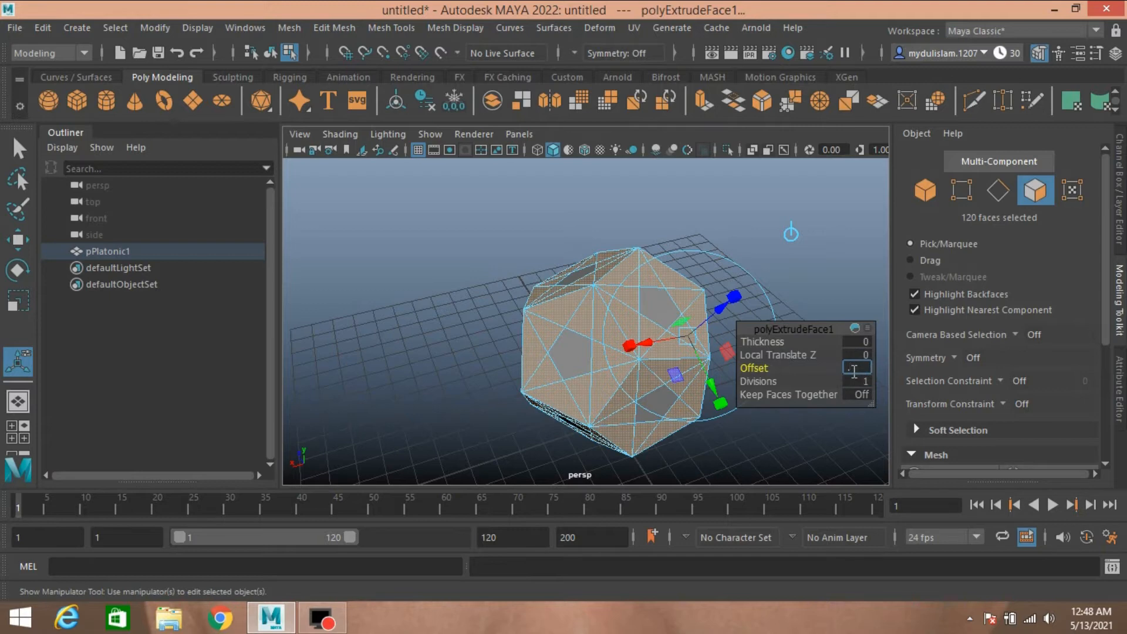
pyautogui.write('.1')
pyautogui.press('Return')
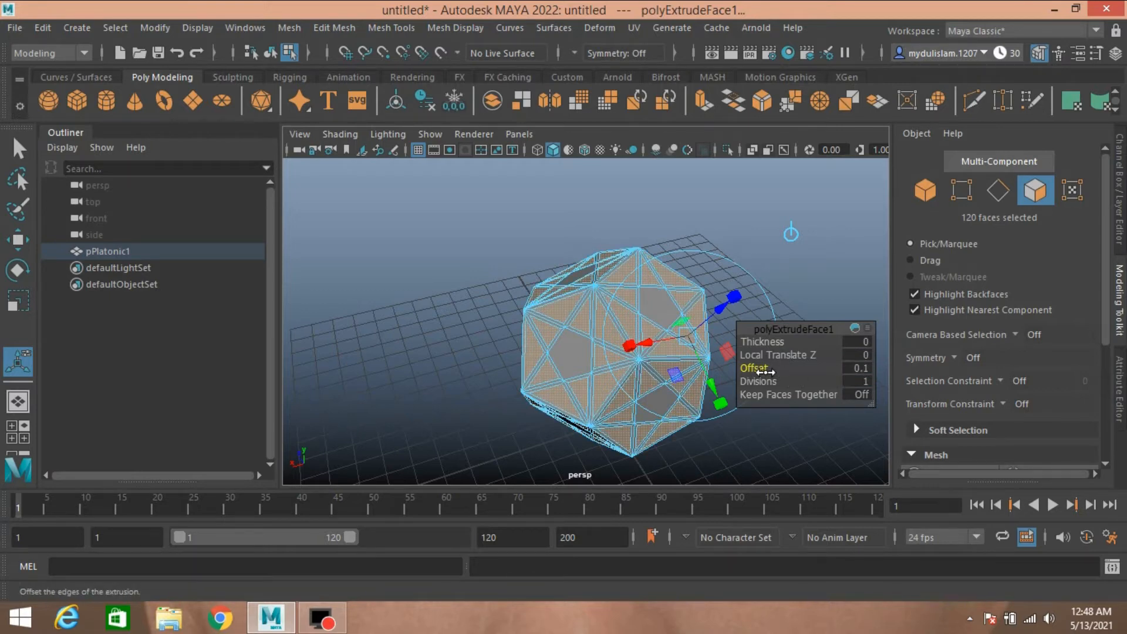
pyautogui.press('Delete')
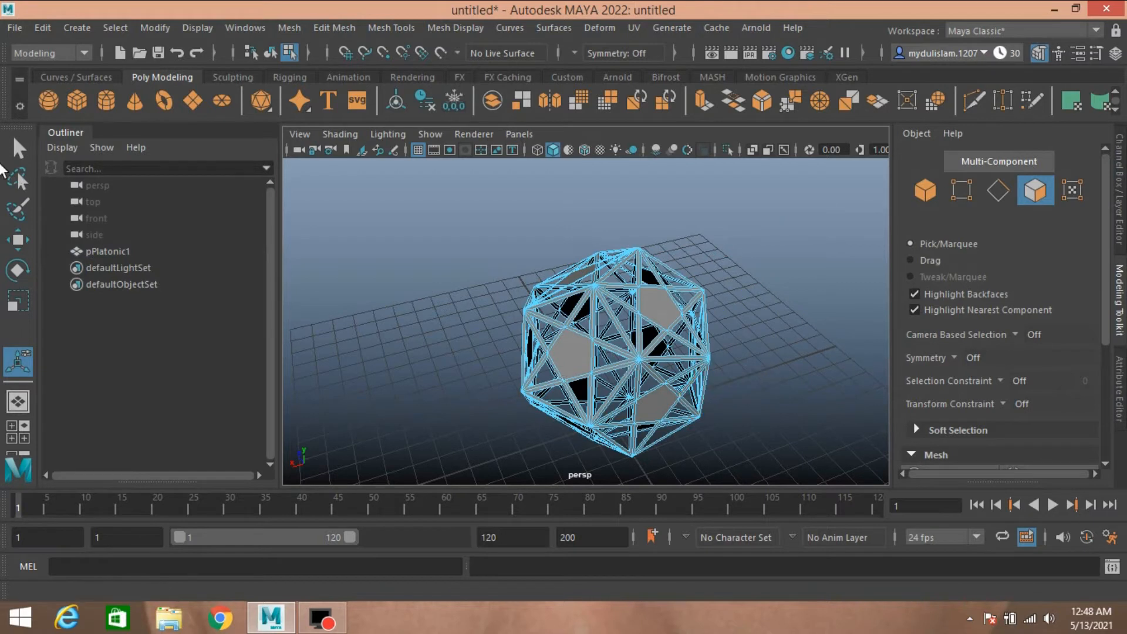
pyautogui.click(16, 149)
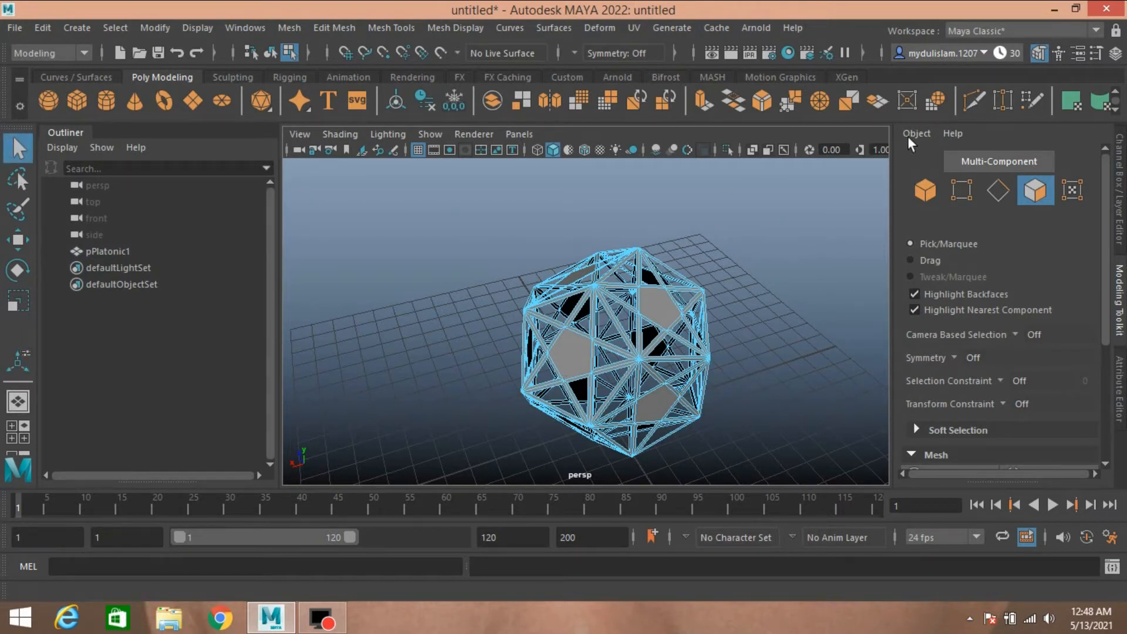
# Use Multi-Cut to slice diagonals across the front face's central pentagon, connecting its corners into a star.
pyautogui.click(973, 99)
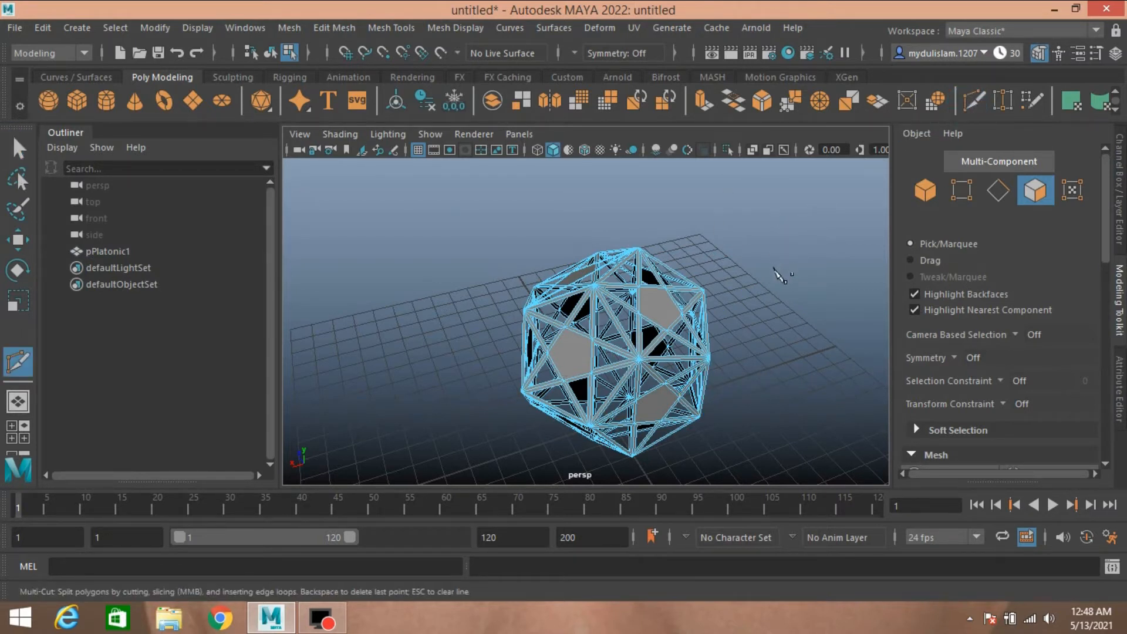
pyautogui.keyDown('alt'); pyautogui.moveTo(772, 276); pyautogui.dragTo(730, 303); pyautogui.keyUp('alt')
pyautogui.keyDown('alt'); pyautogui.moveTo(729, 321); pyautogui.dragTo(688, 238, button='middle'); pyautogui.keyUp('alt')
pyautogui.scroll(3, 684, 240)
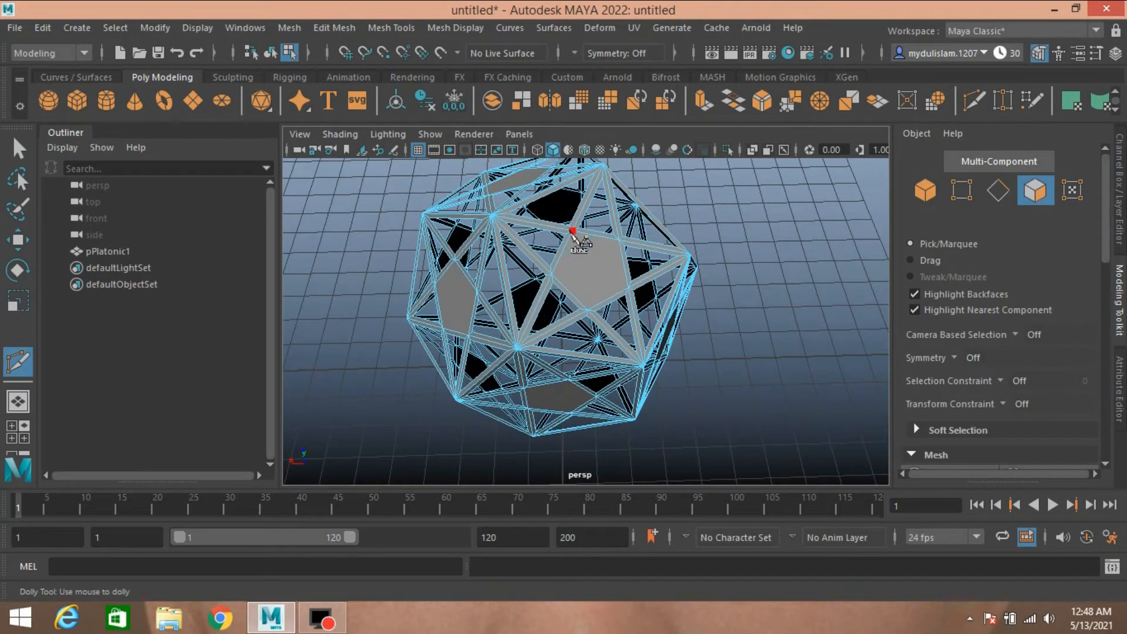
pyautogui.click(573, 230)
pyautogui.click(552, 275)
pyautogui.click(626, 287)
pyautogui.click(553, 275)
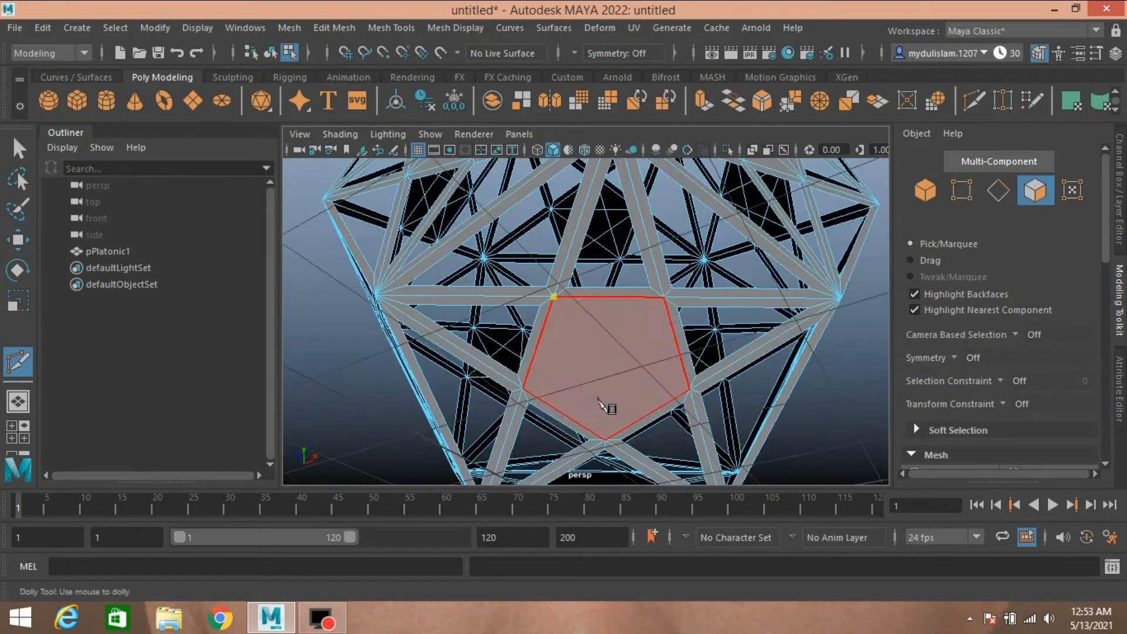
pyautogui.click(605, 439)
pyautogui.click(522, 389)
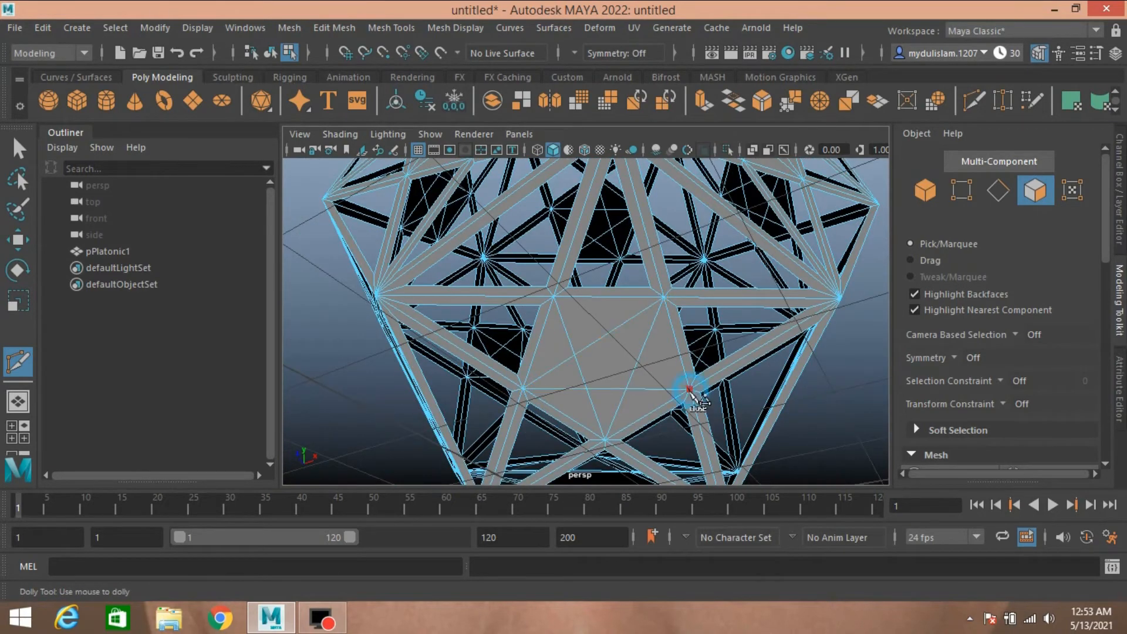
pyautogui.click(690, 389)
pyautogui.click(553, 298)
# Save the scene as geo sacred.
pyautogui.click(18, 148)
pyautogui.click(14, 28)
pyautogui.click(50, 95)
pyautogui.click(351, 523)
pyautogui.write('geo sacred')
pyautogui.press('Return')
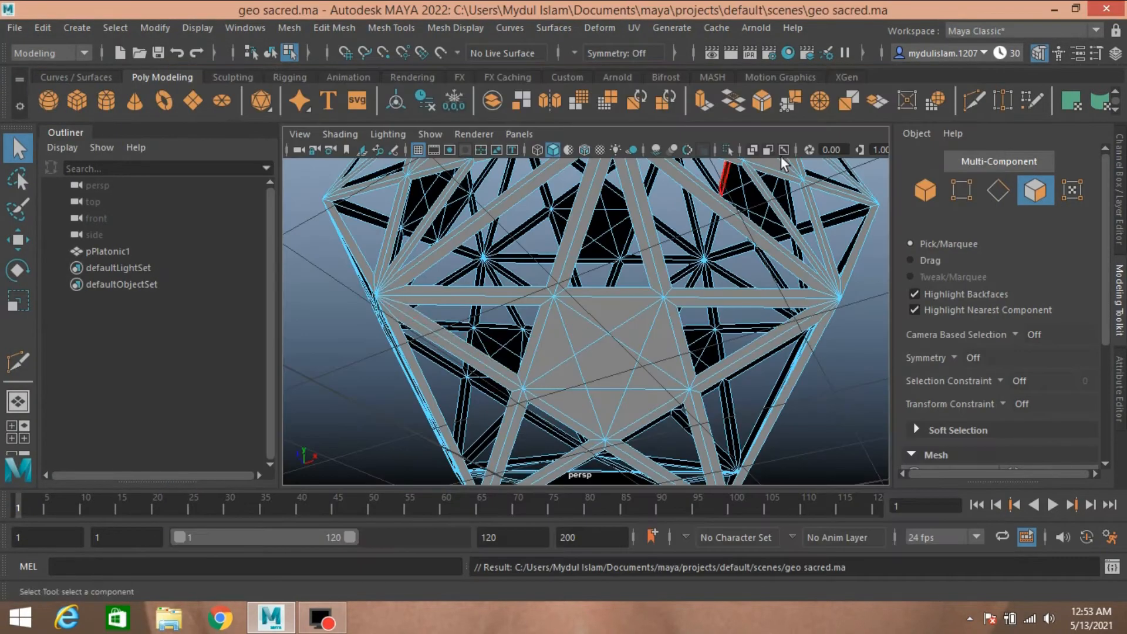
# Multi-Cut star diagonals across the central pentagons of the neighbouring faces, then leave the tool.
pyautogui.click(18, 362)
pyautogui.scroll(5, 575, 329)
pyautogui.click(574, 219)
pyautogui.scroll(-4, 536, 444)
pyautogui.click(538, 413)
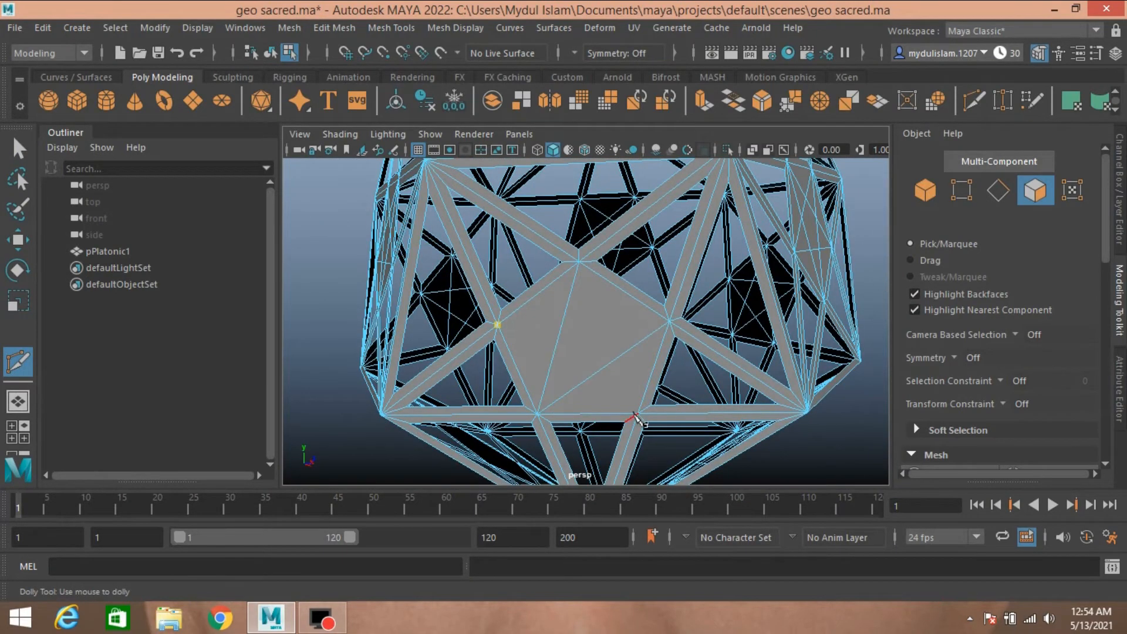
pyautogui.click(636, 415)
pyautogui.click(578, 261)
pyautogui.click(498, 326)
pyautogui.click(669, 321)
pyautogui.keyDown('alt'); pyautogui.moveTo(586, 333); pyautogui.dragTo(624, 321); pyautogui.keyUp('alt')
pyautogui.scroll(-3, 624, 321)
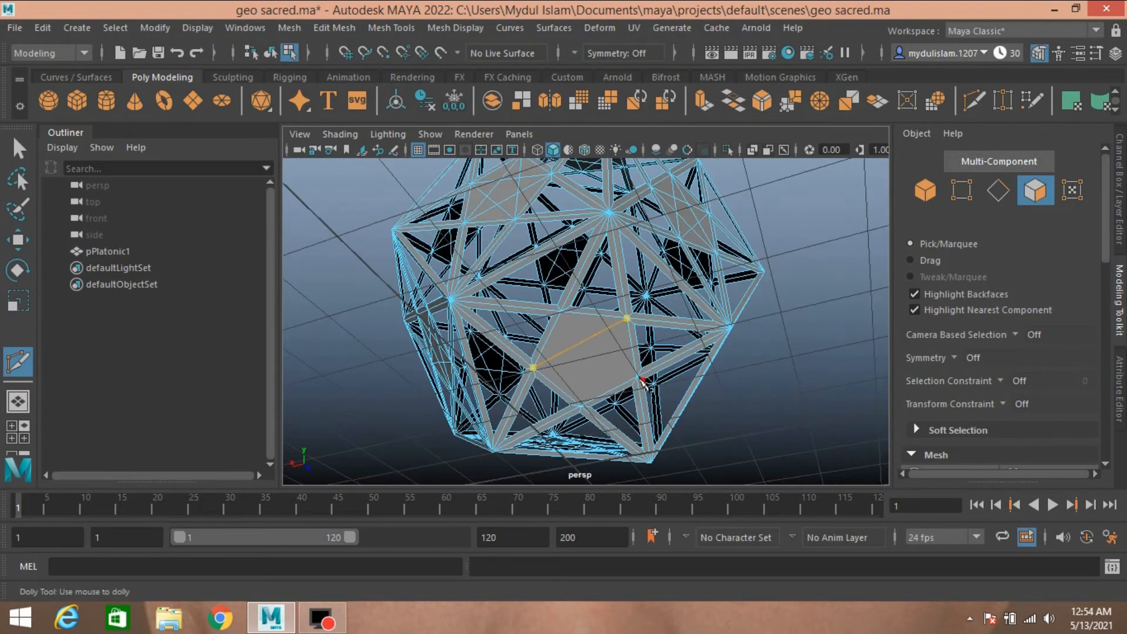
pyautogui.scroll(3, 643, 381)
pyautogui.click(662, 404)
pyautogui.click(546, 312)
pyautogui.click(647, 317)
pyautogui.click(547, 309)
pyautogui.click(662, 404)
pyautogui.scroll(-5, 662, 404)
pyautogui.keyDown('alt'); pyautogui.moveTo(706, 388); pyautogui.dragTo(549, 353); pyautogui.keyUp('alt')
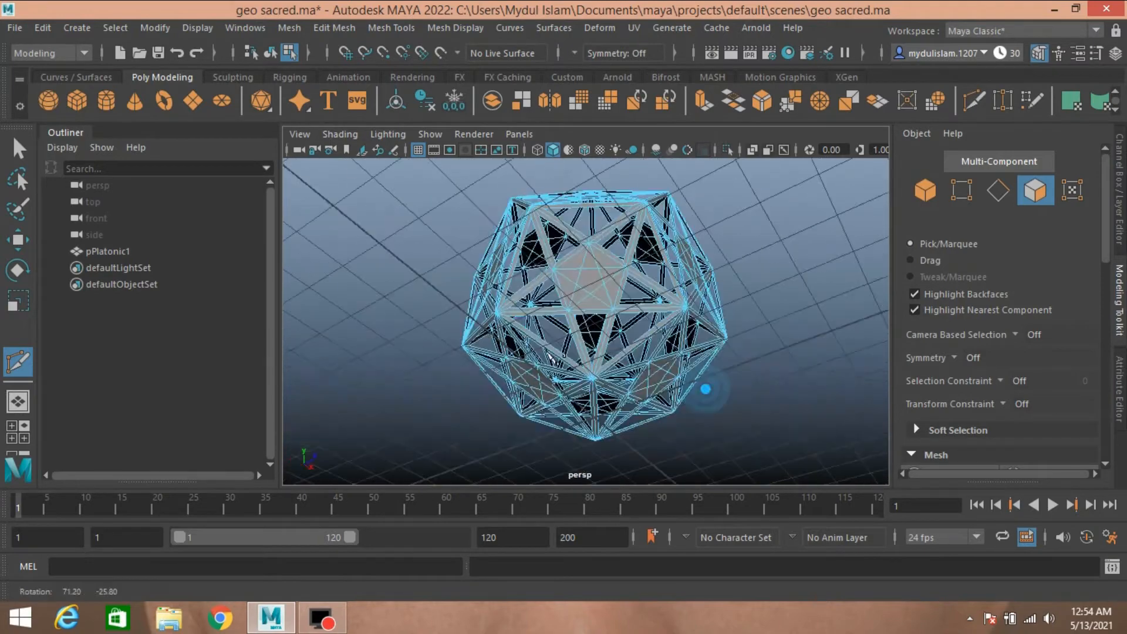
pyautogui.scroll(-5, 549, 354)
pyautogui.click(18, 149)
# Select the faces inside the front star's central pentagon, then extend the selection to all similar faces.
pyautogui.keyDown('alt'); pyautogui.moveTo(622, 317); pyautogui.dragTo(593, 347); pyautogui.keyUp('alt')
pyautogui.scroll(5, 593, 347)
pyautogui.click(925, 190)
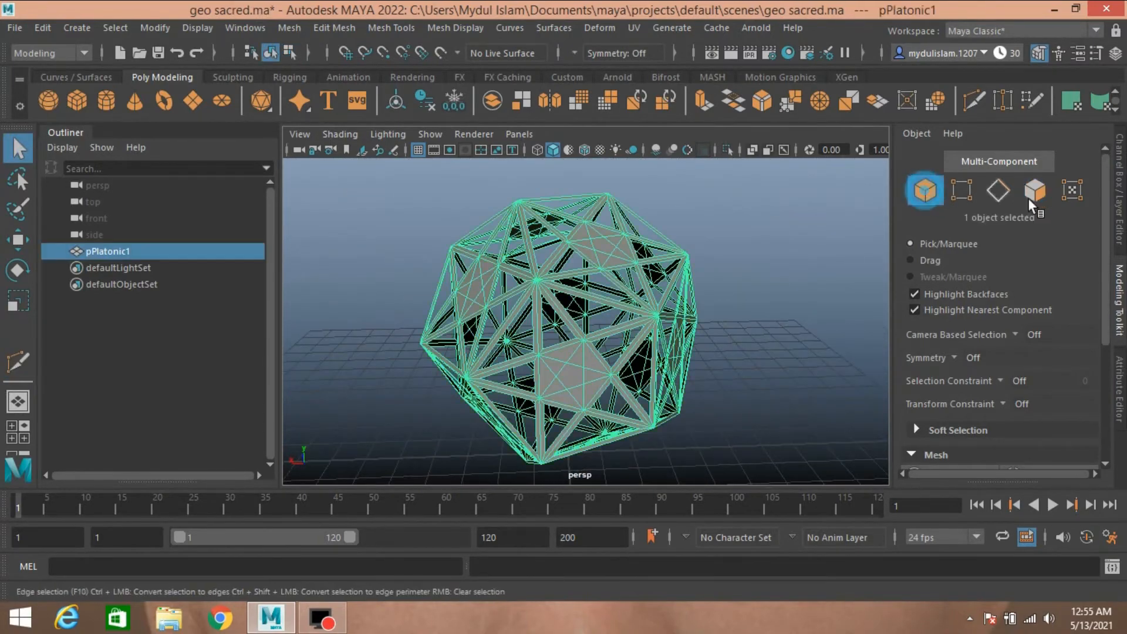
pyautogui.click(1035, 191)
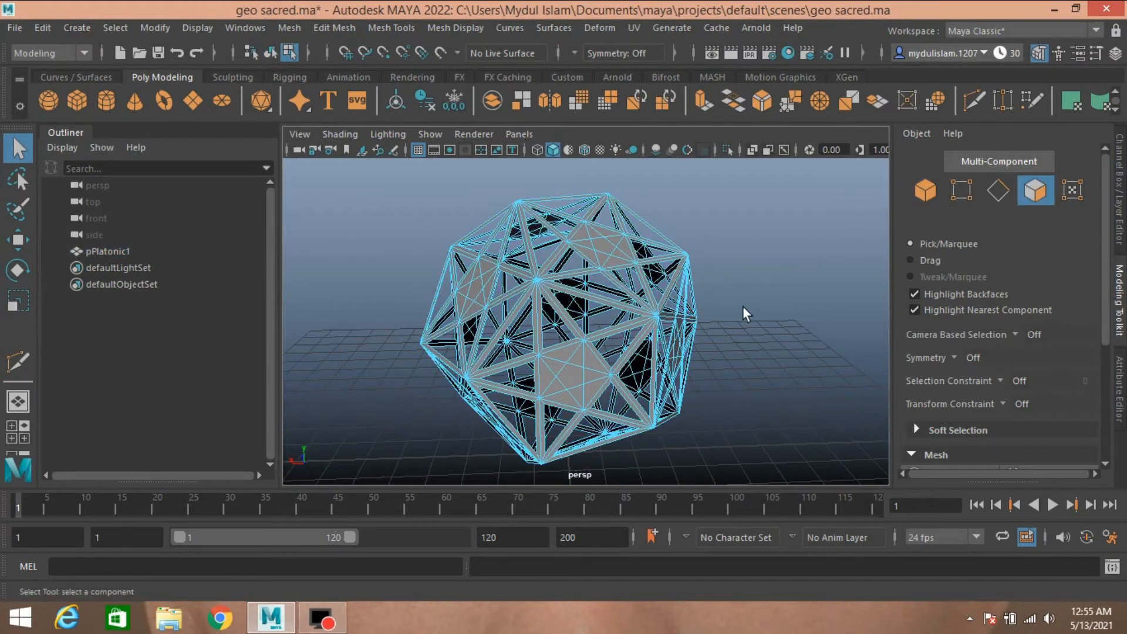
pyautogui.keyDown('alt'); pyautogui.moveTo(745, 327); pyautogui.dragTo(722, 345); pyautogui.keyUp('alt')
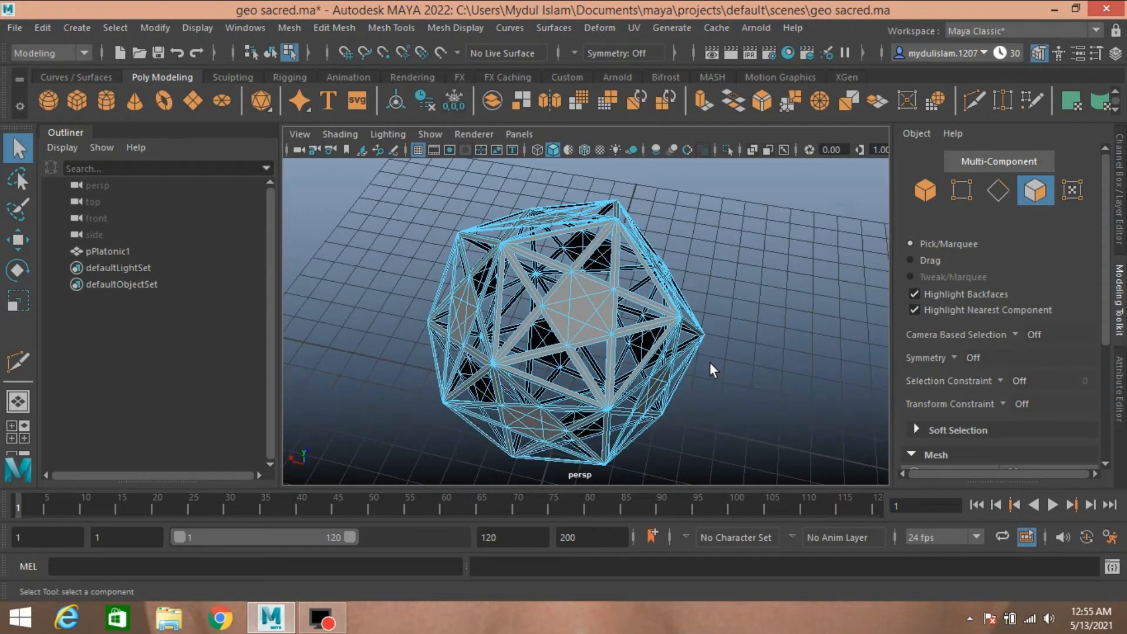
pyautogui.scroll(5, 618, 285)
pyautogui.click(602, 272)
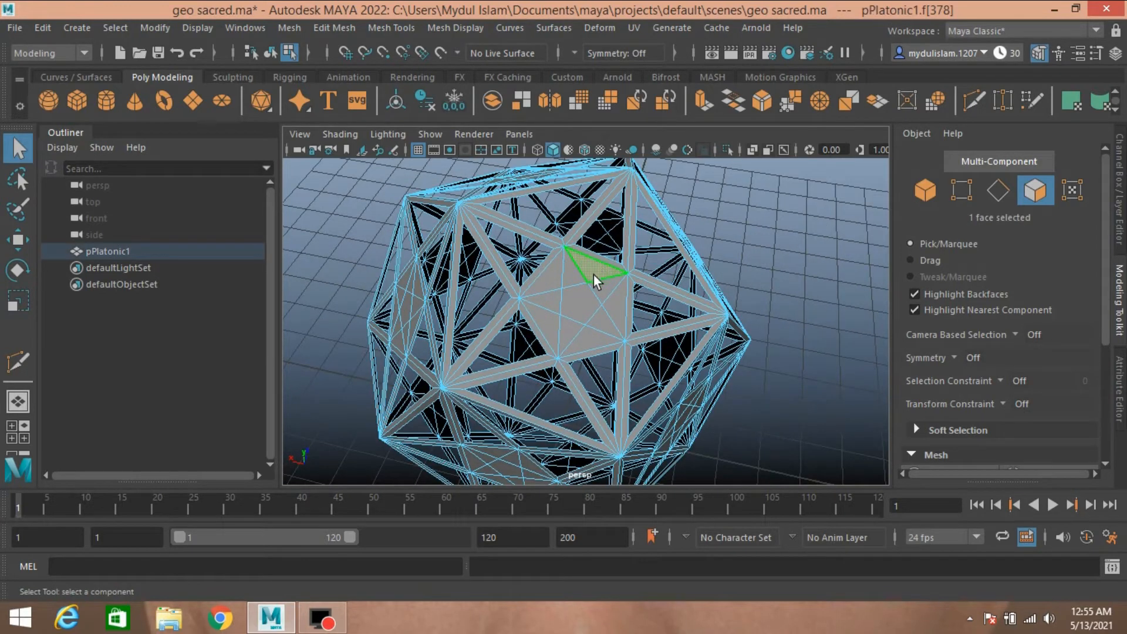
pyautogui.keyDown('shift'); pyautogui.click(573, 275); pyautogui.keyUp('shift')
pyautogui.keyDown('shift'); pyautogui.click(557, 275); pyautogui.keyUp('shift')
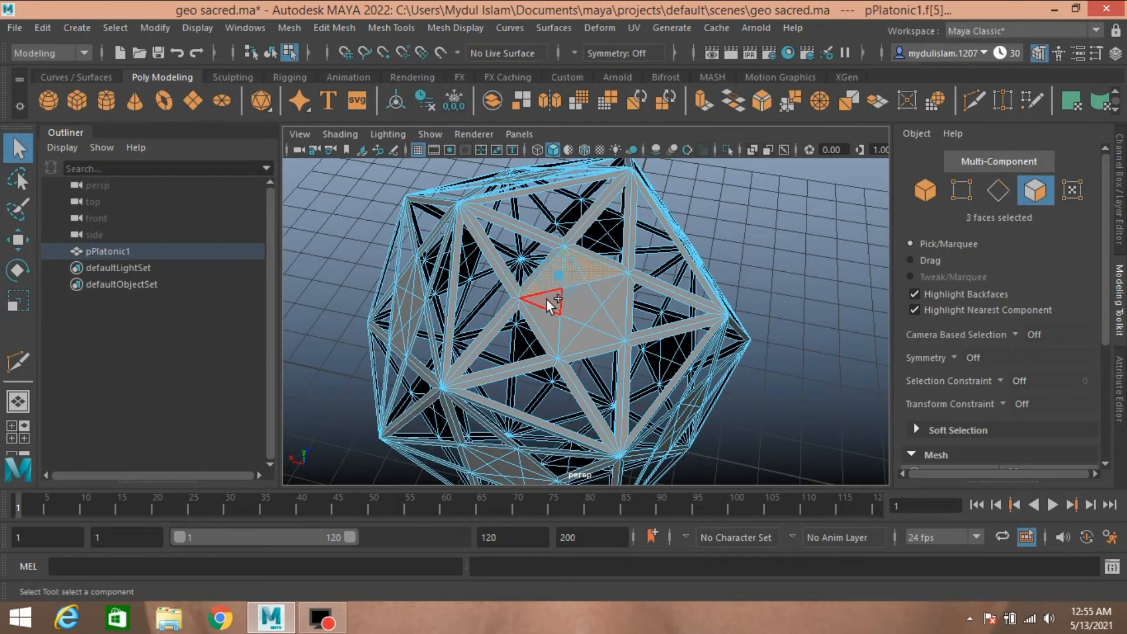
pyautogui.keyDown('shift'); pyautogui.click(547, 300); pyautogui.keyUp('shift')
pyautogui.keyDown('shift'); pyautogui.click(546, 326); pyautogui.keyUp('shift')
pyautogui.keyDown('shift'); pyautogui.click(569, 332); pyautogui.keyUp('shift')
pyautogui.keyDown('shift'); pyautogui.click(585, 340); pyautogui.keyUp('shift')
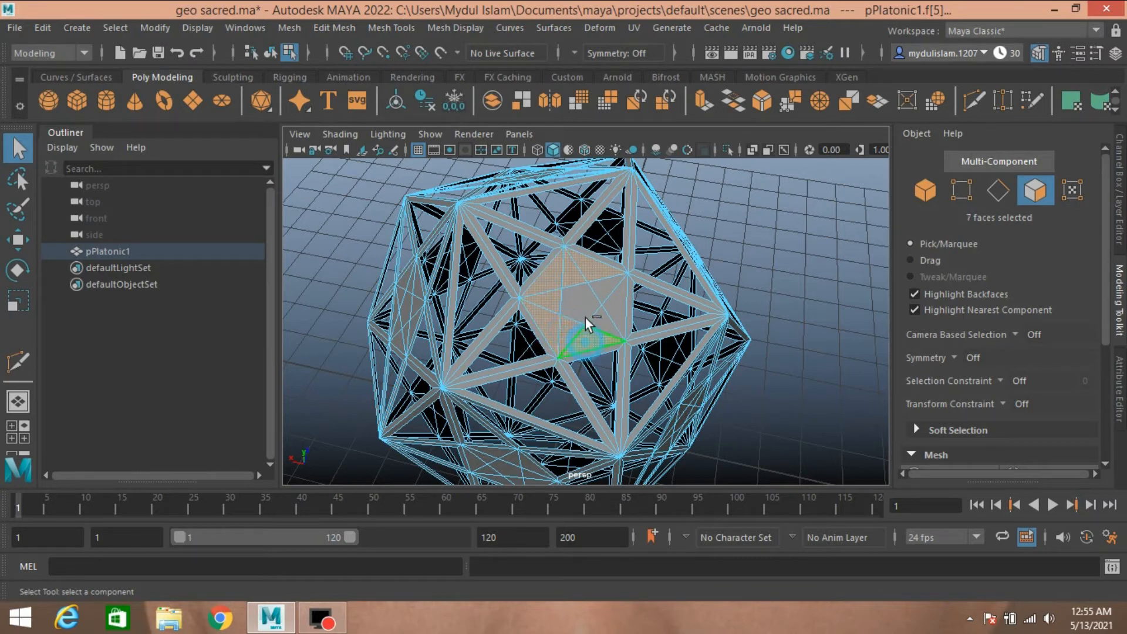
pyautogui.keyDown('shift'); pyautogui.click(589, 311); pyautogui.keyUp('shift')
pyautogui.keyDown('shift'); pyautogui.click(614, 317); pyautogui.keyUp('shift')
pyautogui.keyDown('shift'); pyautogui.click(610, 287); pyautogui.keyUp('shift')
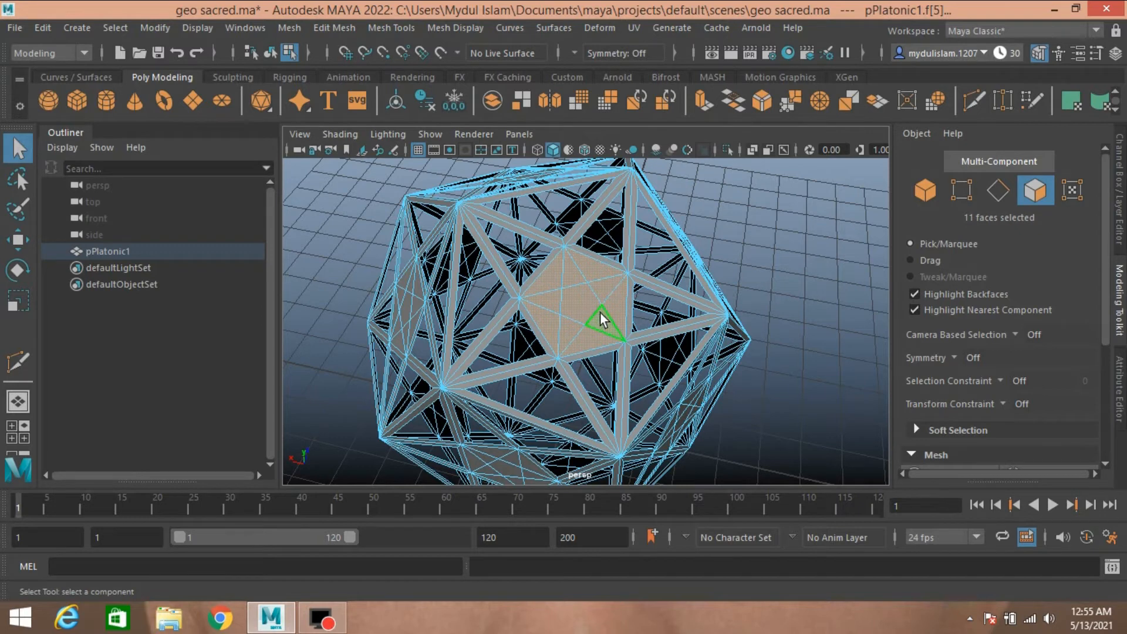
pyautogui.click(115, 28)
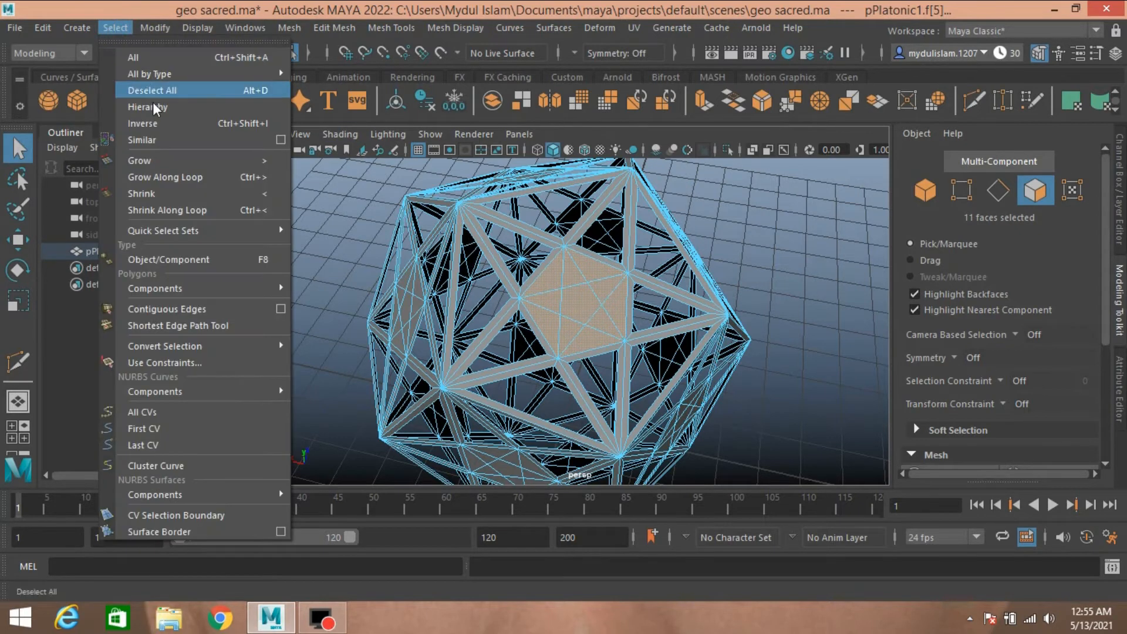
pyautogui.click(163, 146)
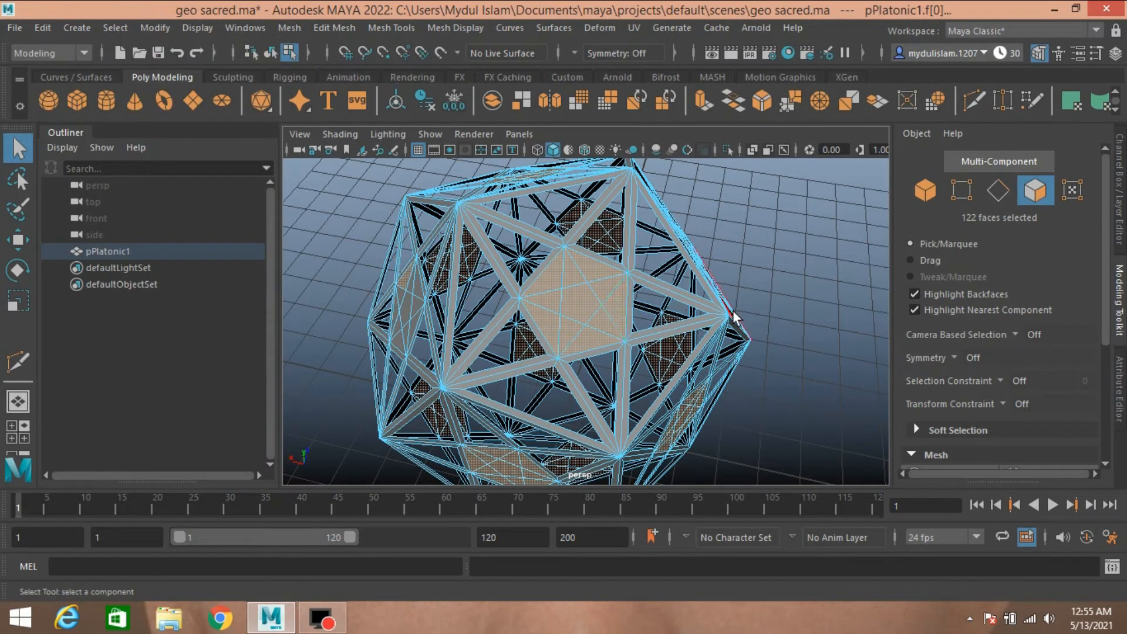
# Add one more face to the selection and extrude the faces with Keep Faces Together off and Offset 0.05.
pyautogui.keyDown('alt'); pyautogui.moveTo(785, 309); pyautogui.dragTo(577, 257); pyautogui.keyUp('alt')
pyautogui.scroll(-3, 576, 252)
pyautogui.keyDown('alt'); pyautogui.moveTo(730, 377); pyautogui.dragTo(546, 385); pyautogui.keyUp('alt')
pyautogui.scroll(4, 558, 343)
pyautogui.keyDown('shift'); pyautogui.click(546, 389); pyautogui.keyUp('shift')
pyautogui.scroll(-5, 546, 388)
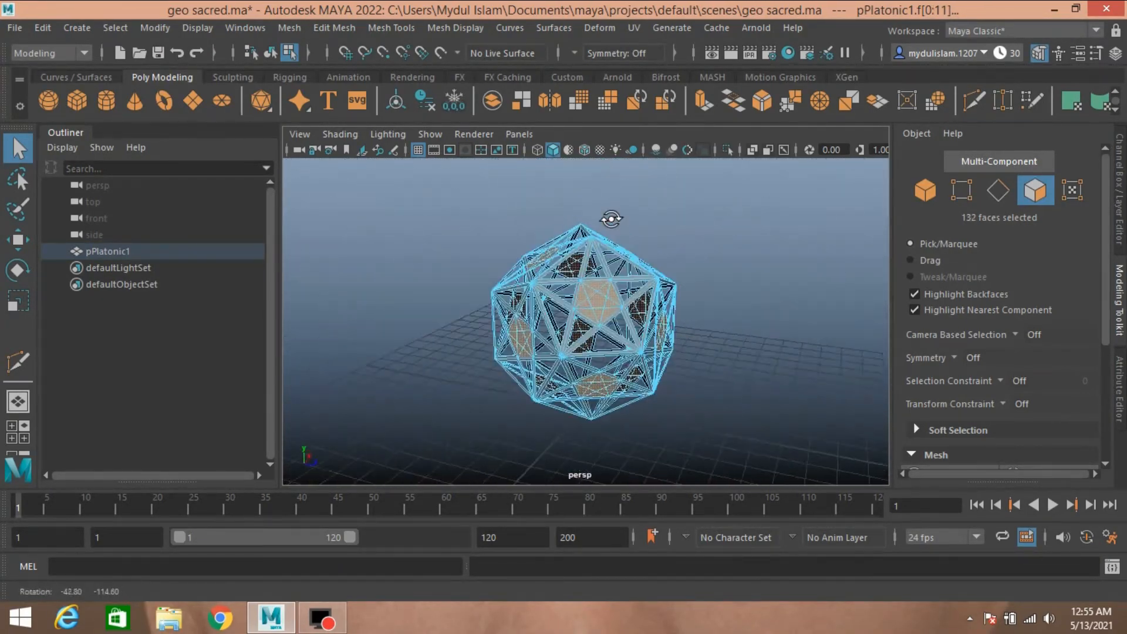
pyautogui.click(705, 101)
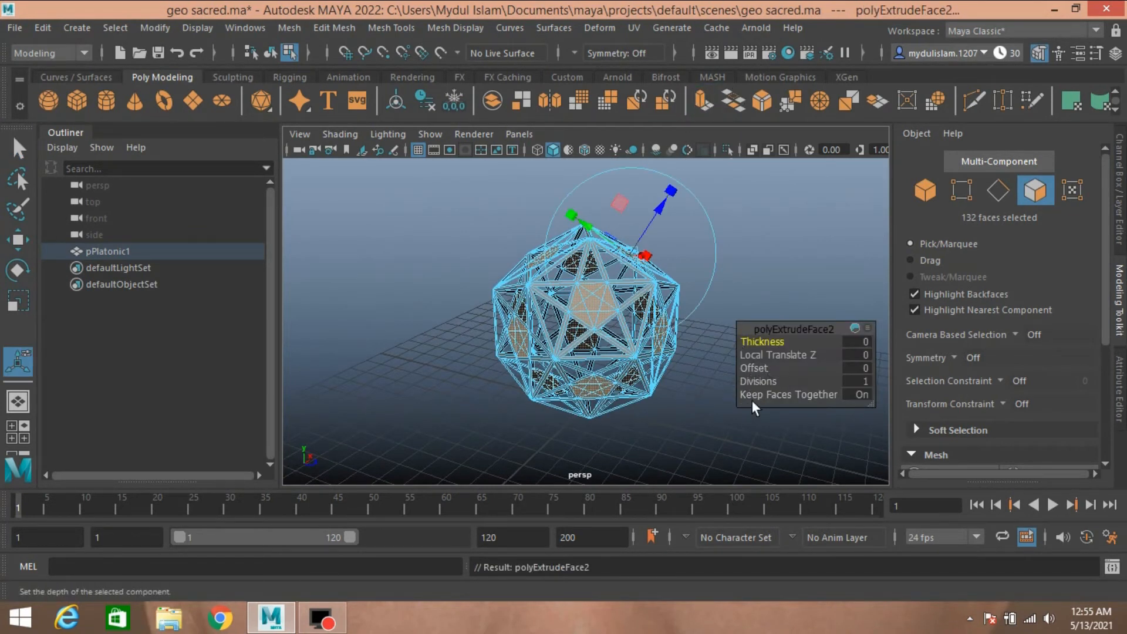
pyautogui.click(853, 395)
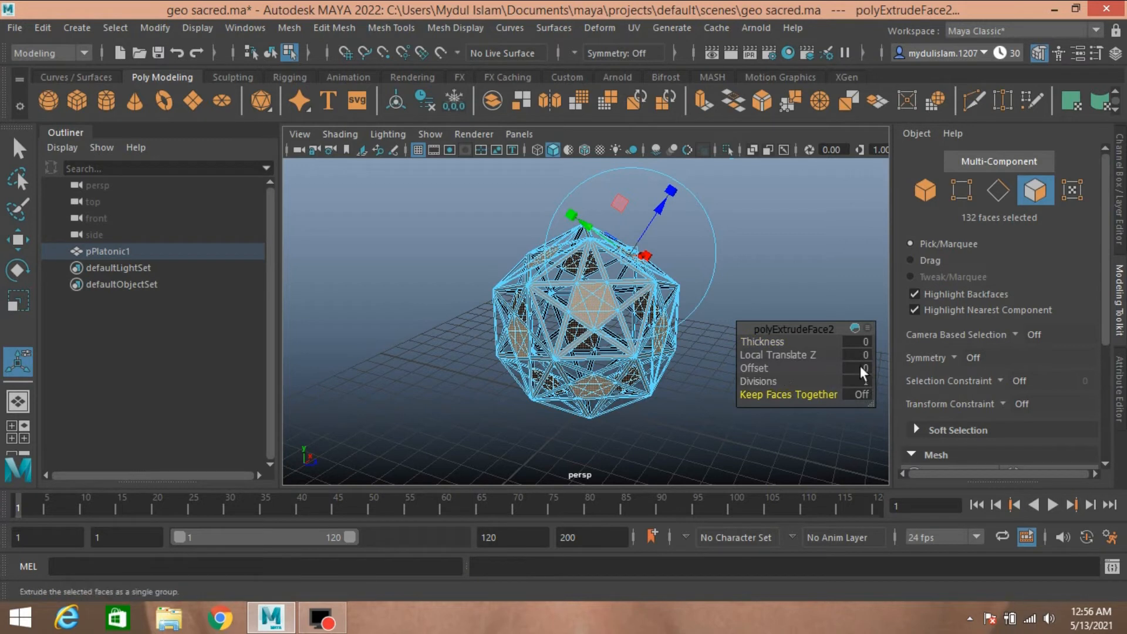
pyautogui.click(861, 369)
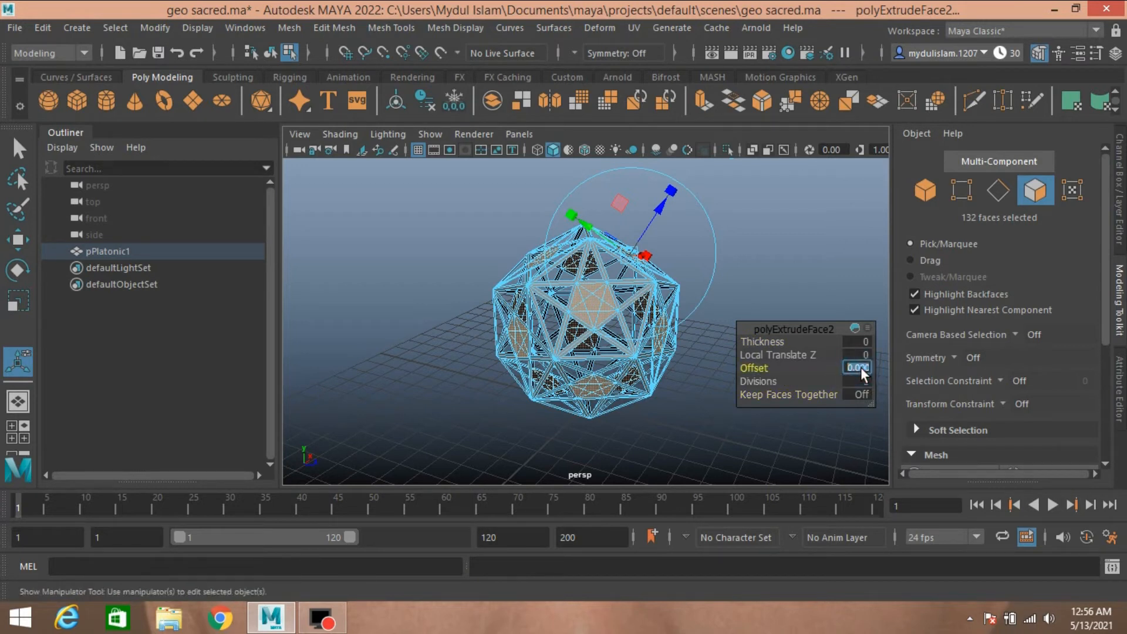
pyautogui.write('.05')
pyautogui.press('Return')
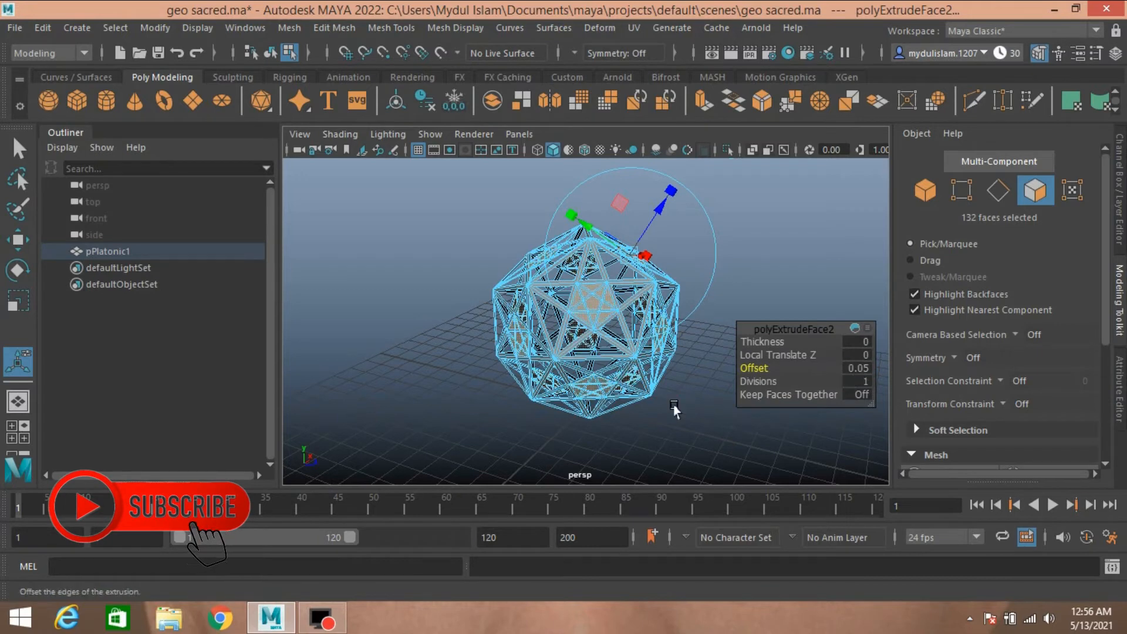
pyautogui.scroll(5, 657, 410)
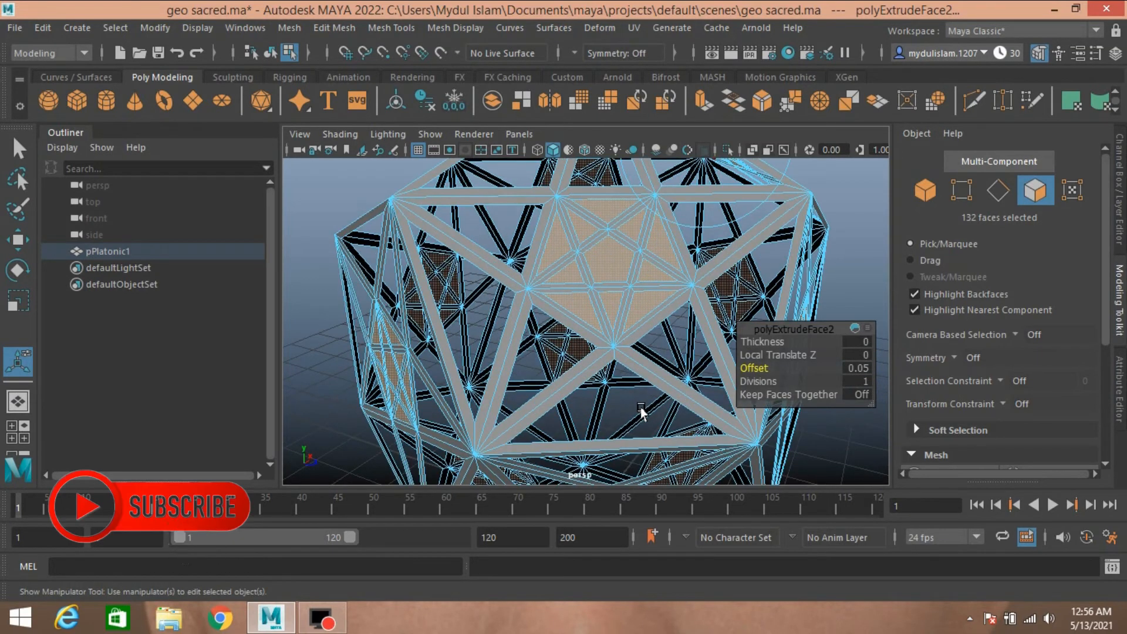
pyautogui.click(641, 413)
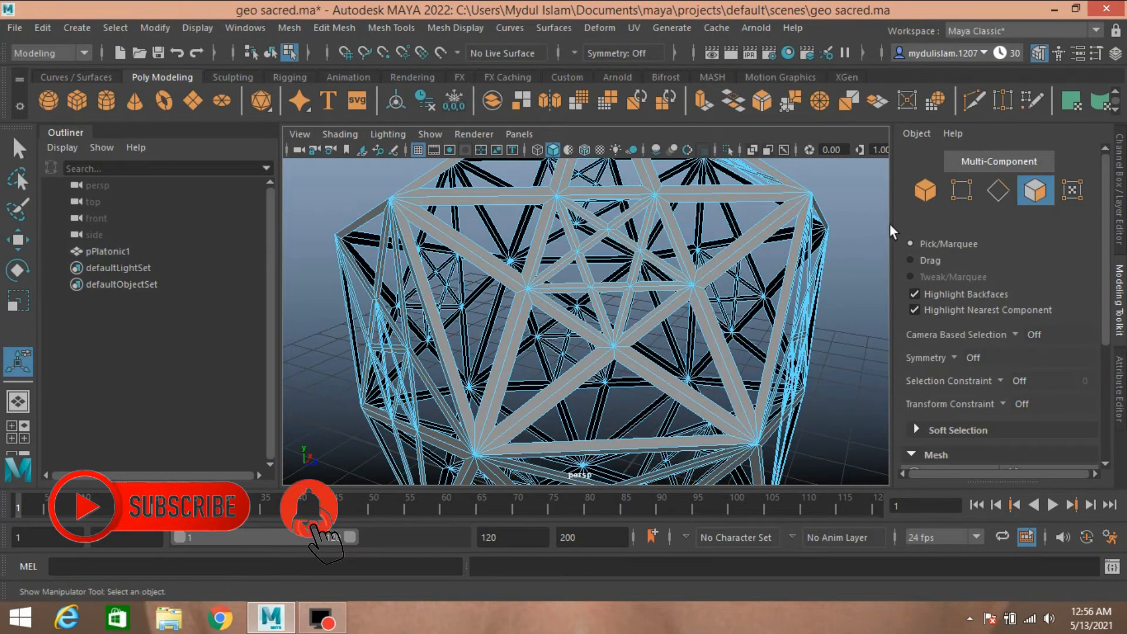
# Create a polygon plane and scale it up to about 36.5 as a ground under the dodecahedron.
pyautogui.click(923, 198)
pyautogui.scroll(-5, 643, 346)
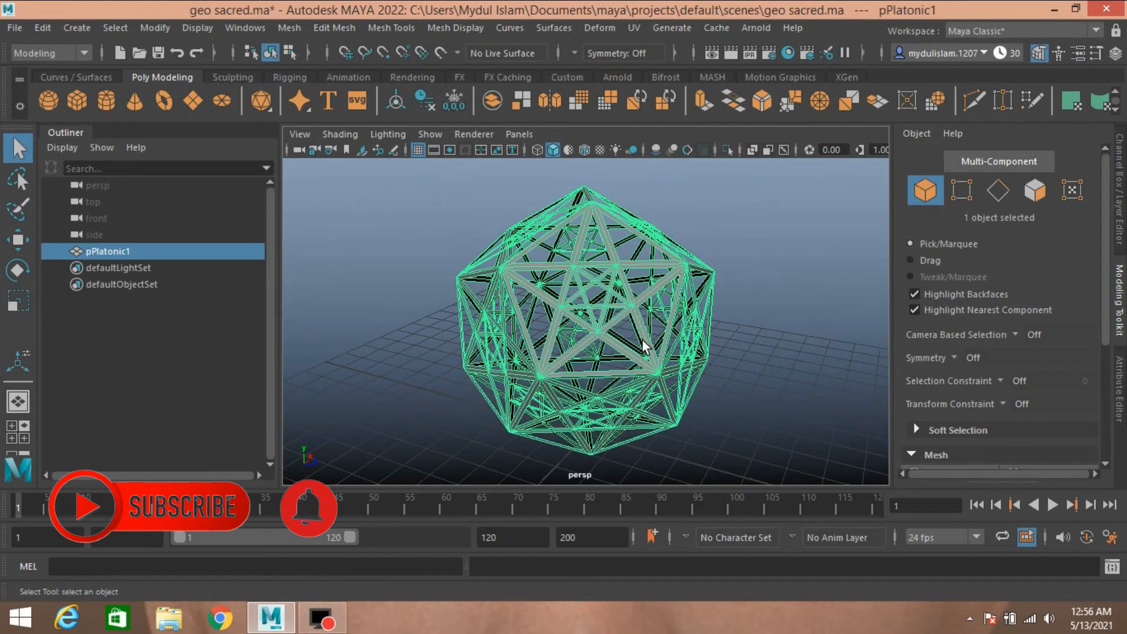
pyautogui.keyDown('alt'); pyautogui.moveTo(644, 345); pyautogui.dragTo(531, 350); pyautogui.keyUp('alt')
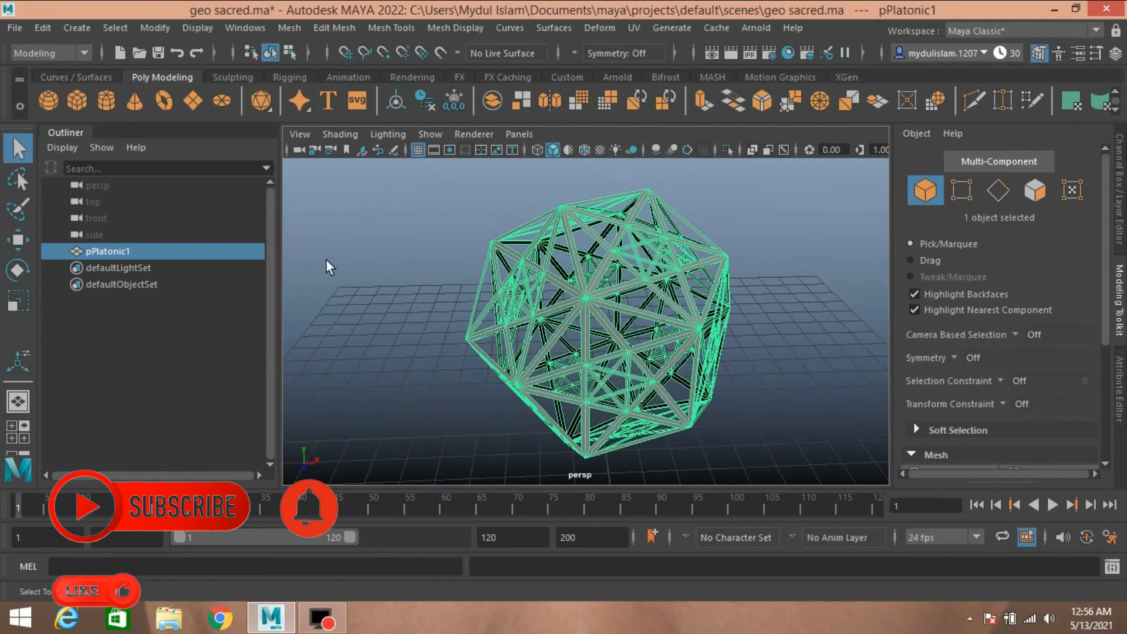
pyautogui.click(189, 100)
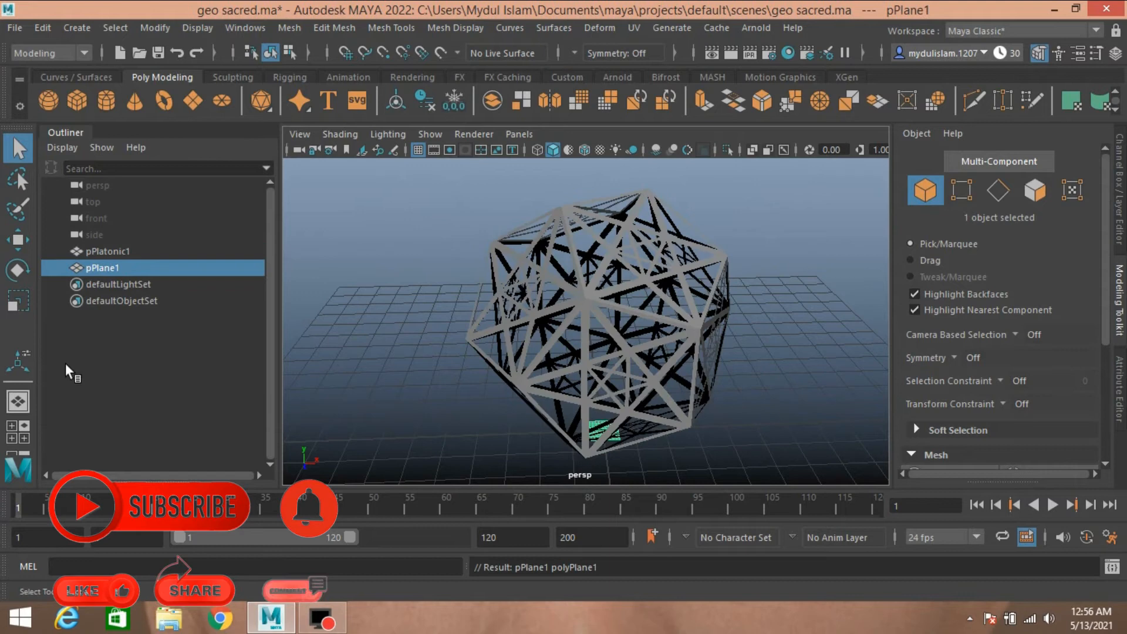
pyautogui.click(16, 298)
pyautogui.moveTo(603, 430); pyautogui.dragTo(1016, 395)
pyautogui.scroll(-5, 622, 418)
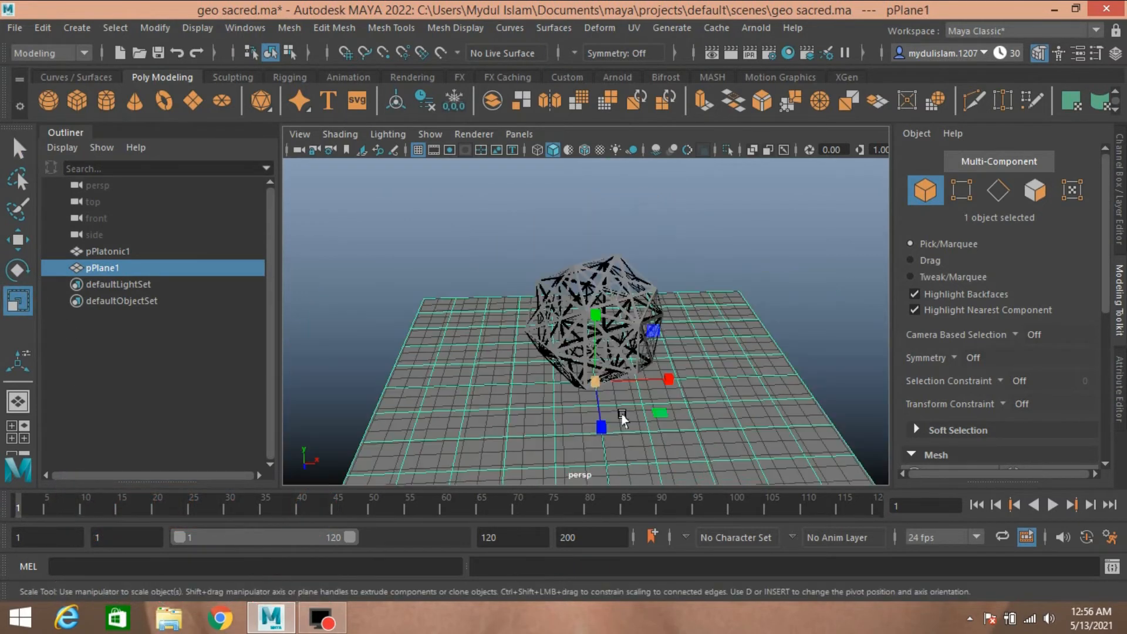
pyautogui.moveTo(594, 381); pyautogui.dragTo(610, 319)
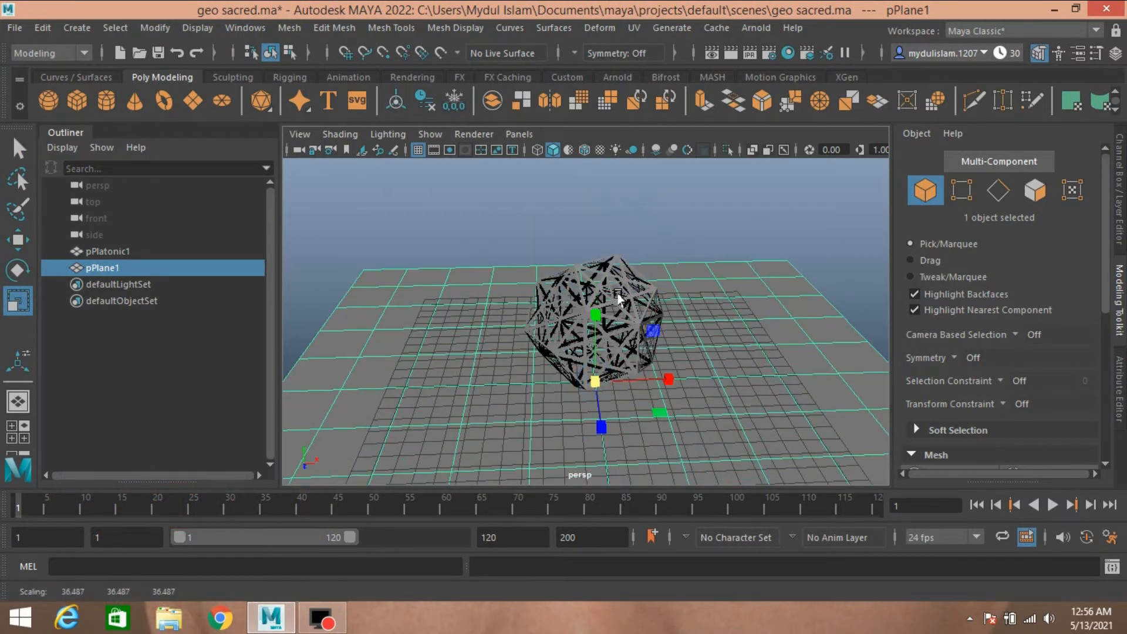
# Select the dodecahedron and extrude all its faces with Local Translate Z of 0.1.
pyautogui.click(619, 298)
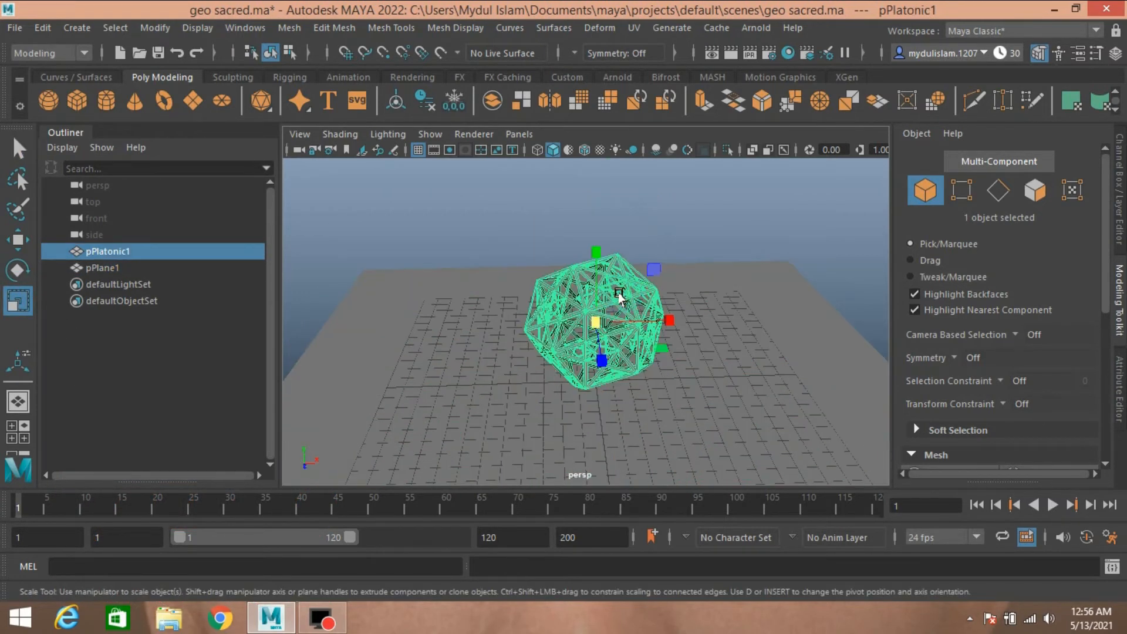
pyautogui.click(703, 102)
pyautogui.scroll(2, 707, 284)
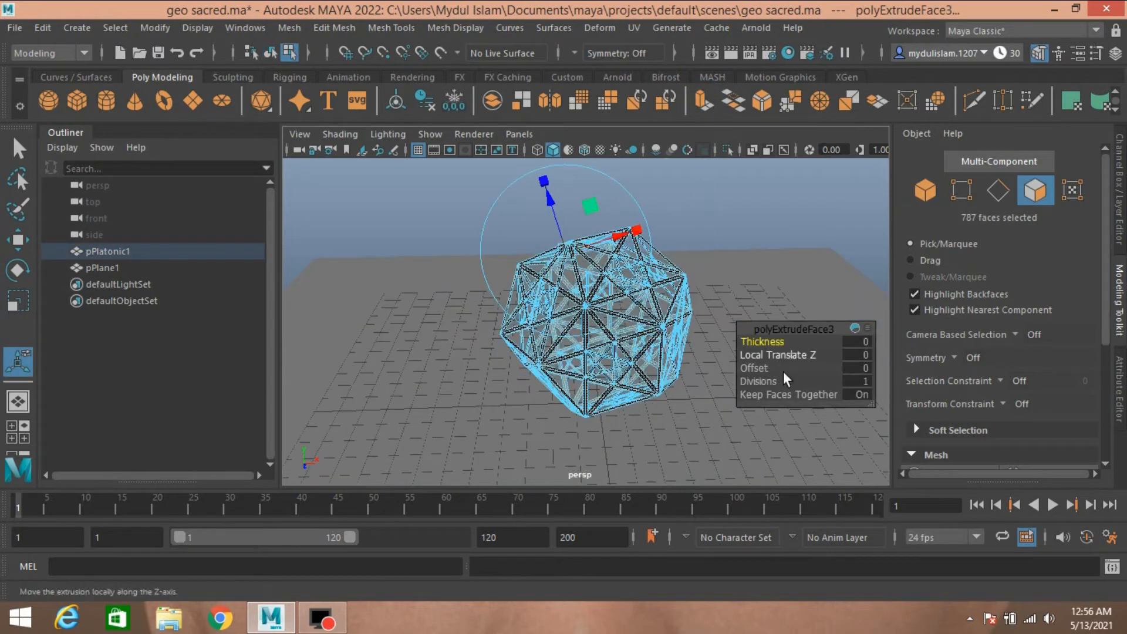
pyautogui.click(857, 355)
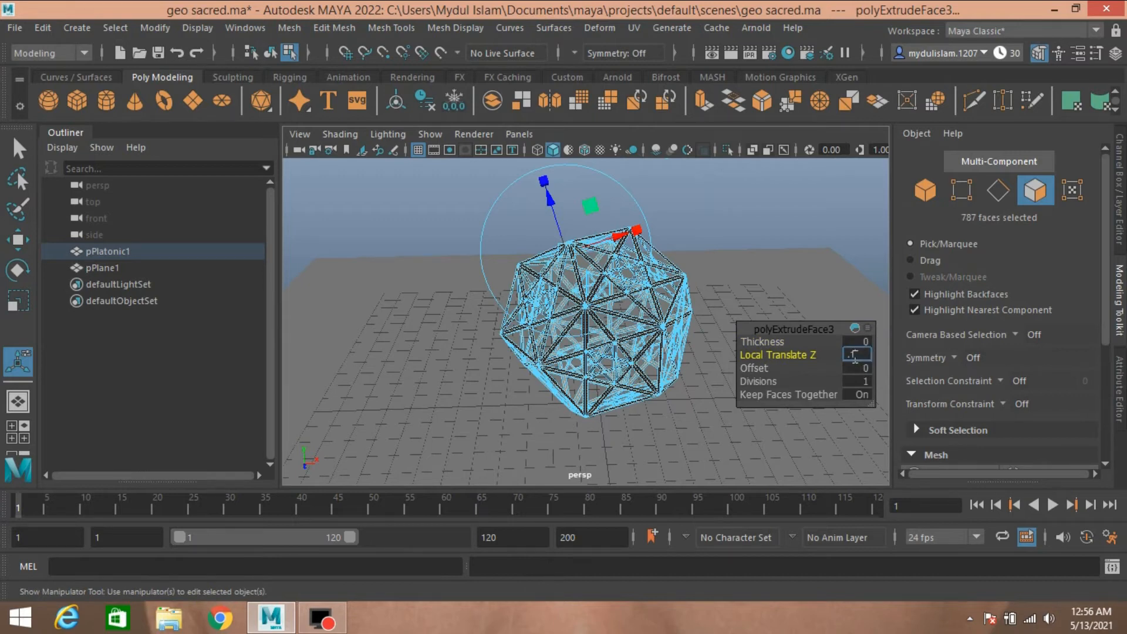
pyautogui.write('1')
pyautogui.press('Return')
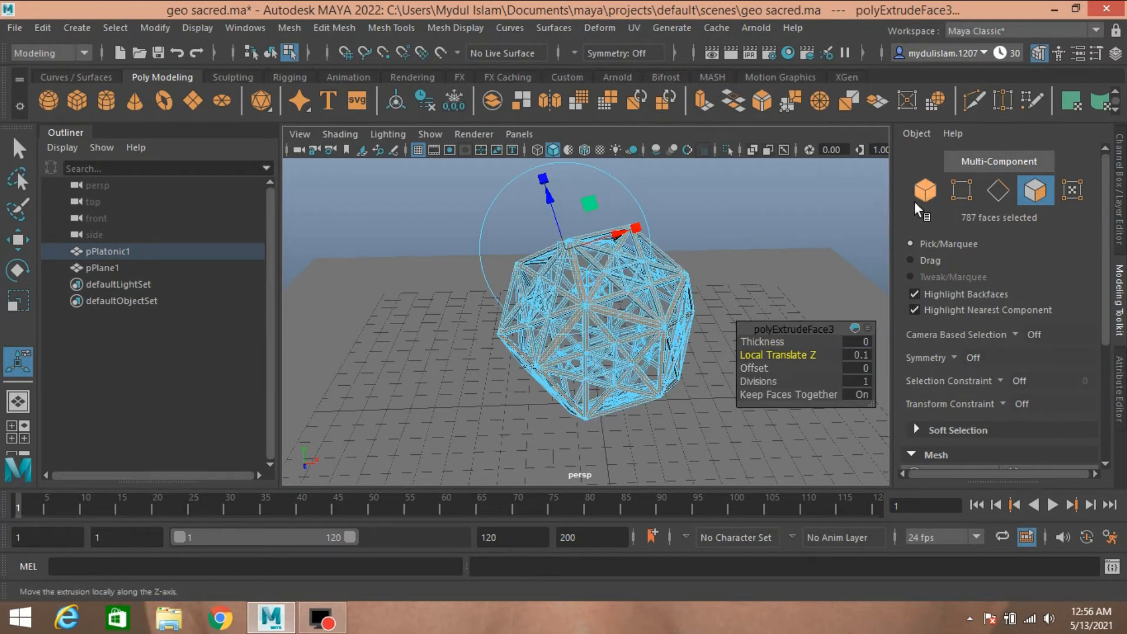
# Delete the construction history of the dodecahedron.
pyautogui.click(925, 190)
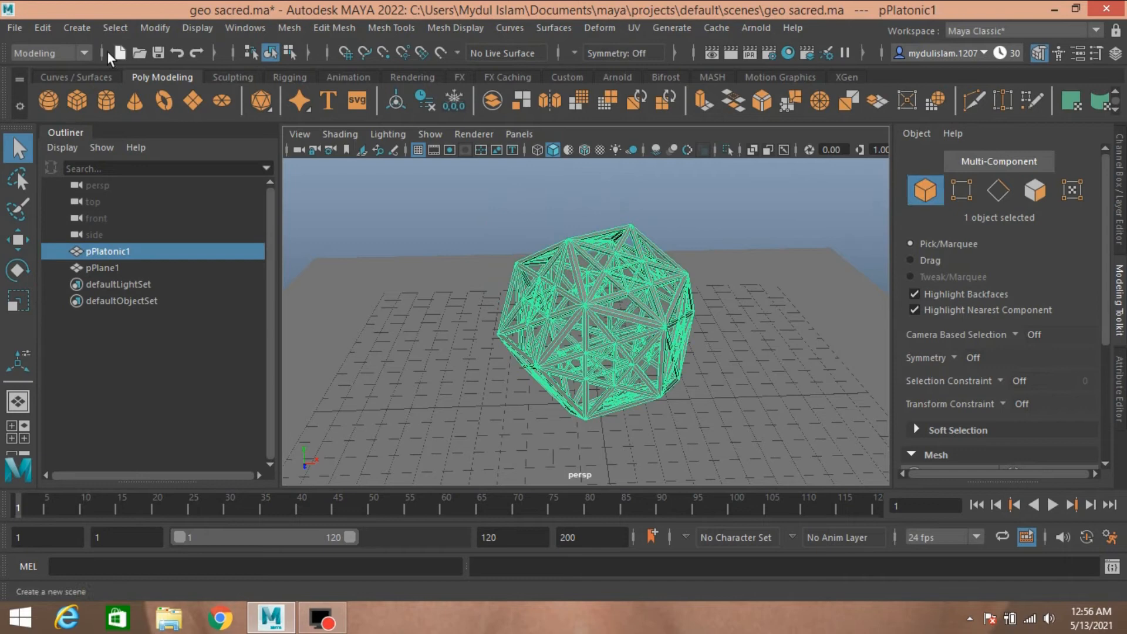
pyautogui.click(43, 28)
pyautogui.moveTo(215, 229)
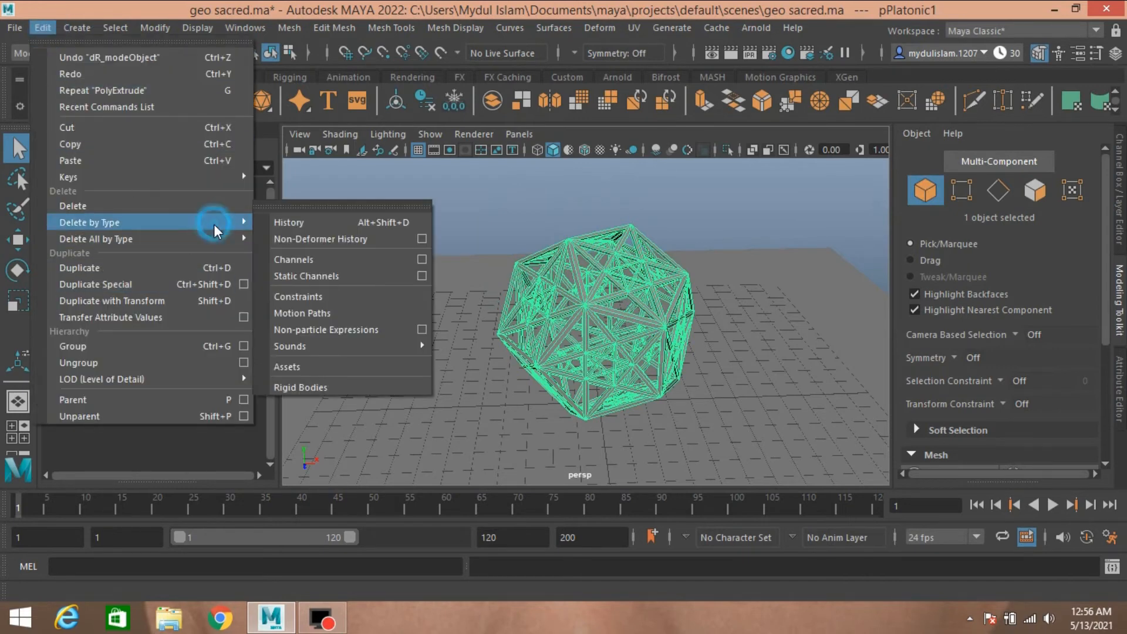
pyautogui.click(287, 223)
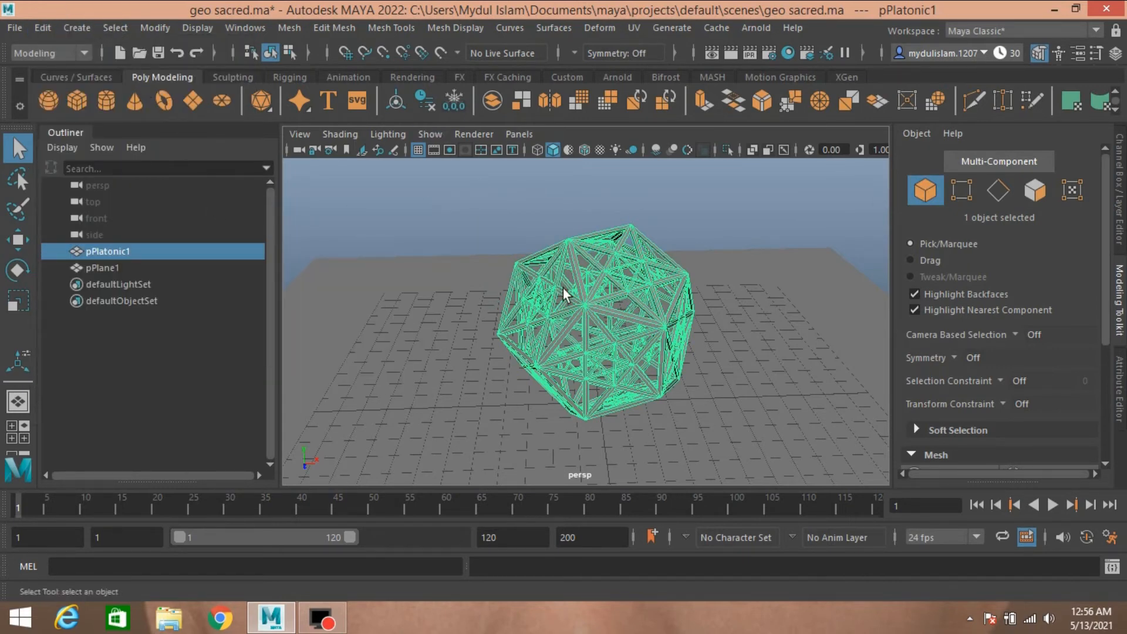
# Assign a new Lambert material to the dodecahedron and set its colour to cyan (H 180, S 1, V 1).
pyautogui.moveTo(562, 288); pyautogui.dragTo(547, 581, button='right')
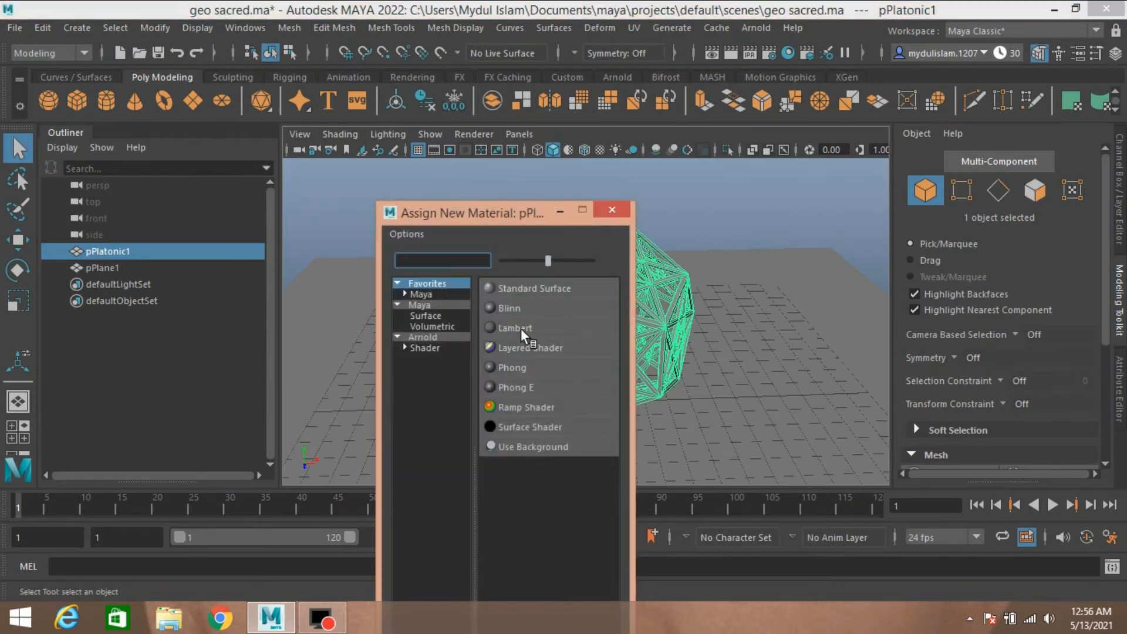
pyautogui.click(520, 329)
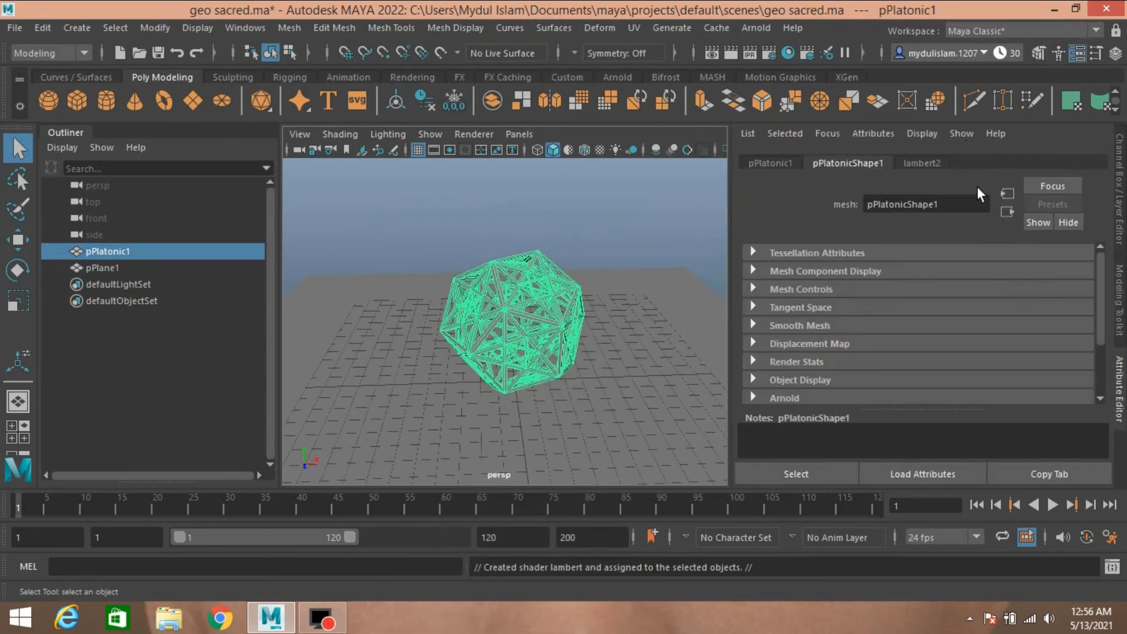
pyautogui.click(935, 163)
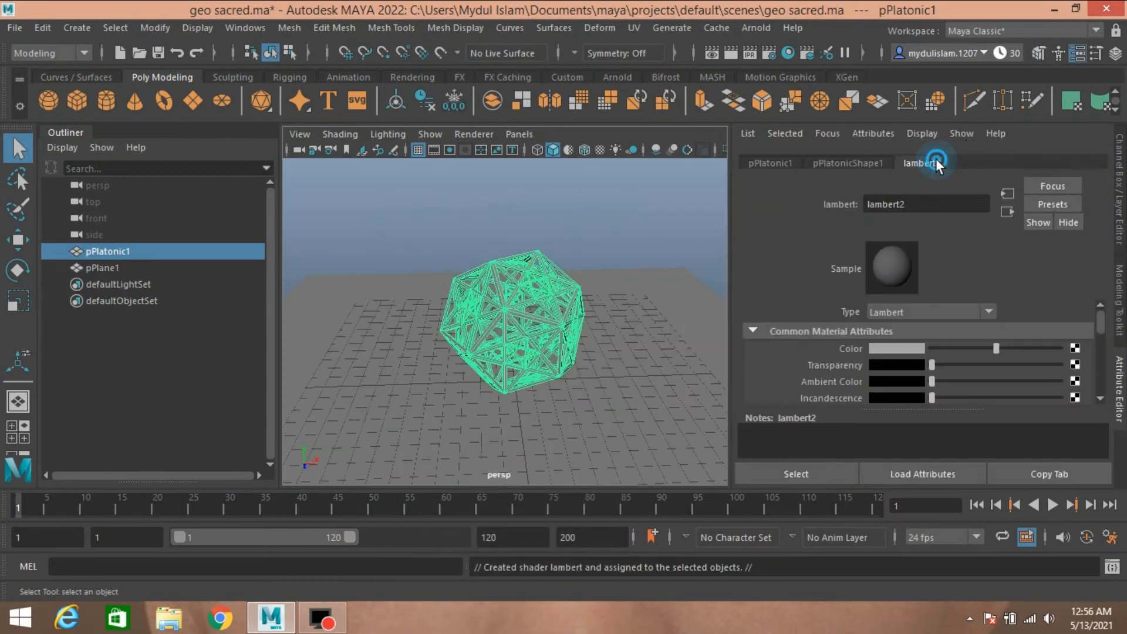
pyautogui.click(895, 344)
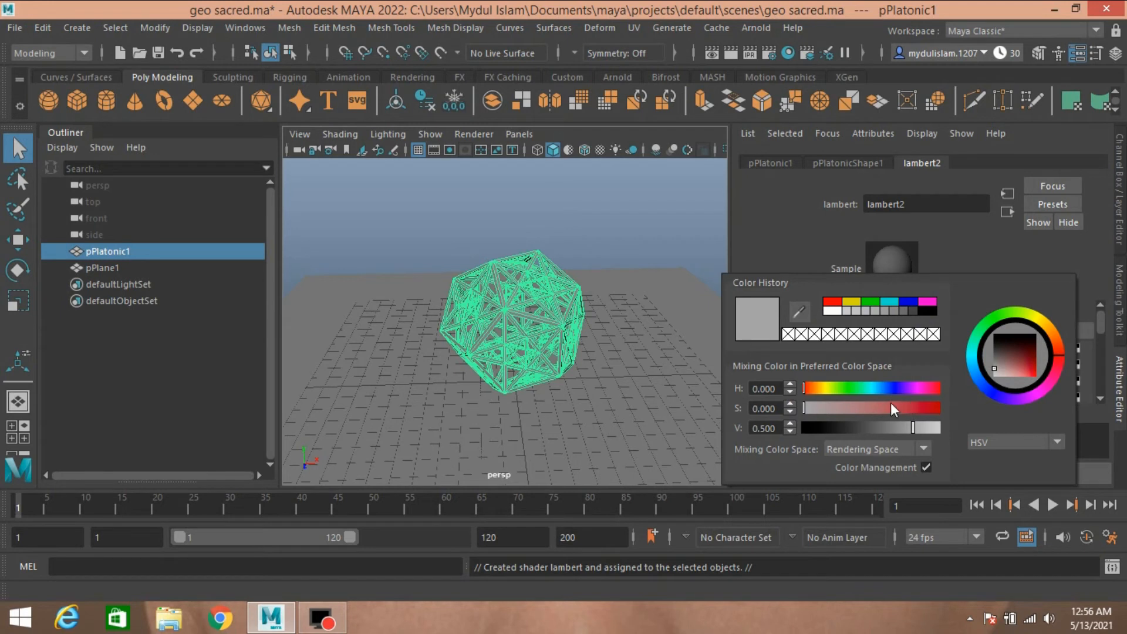
pyautogui.click(919, 389)
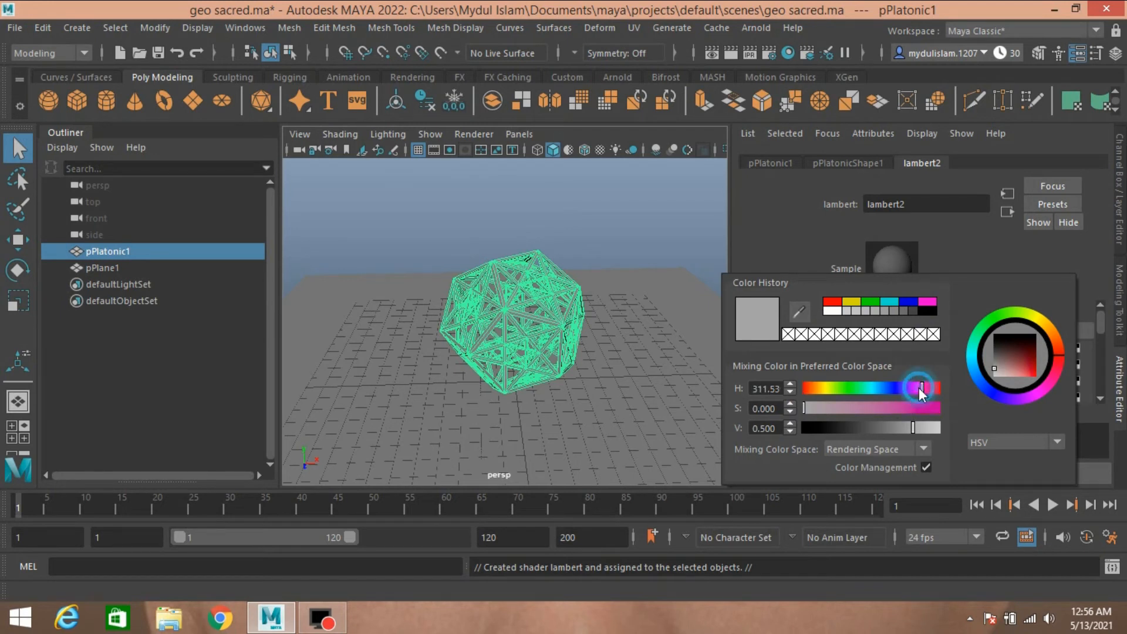
pyautogui.click(874, 387)
pyautogui.click(892, 302)
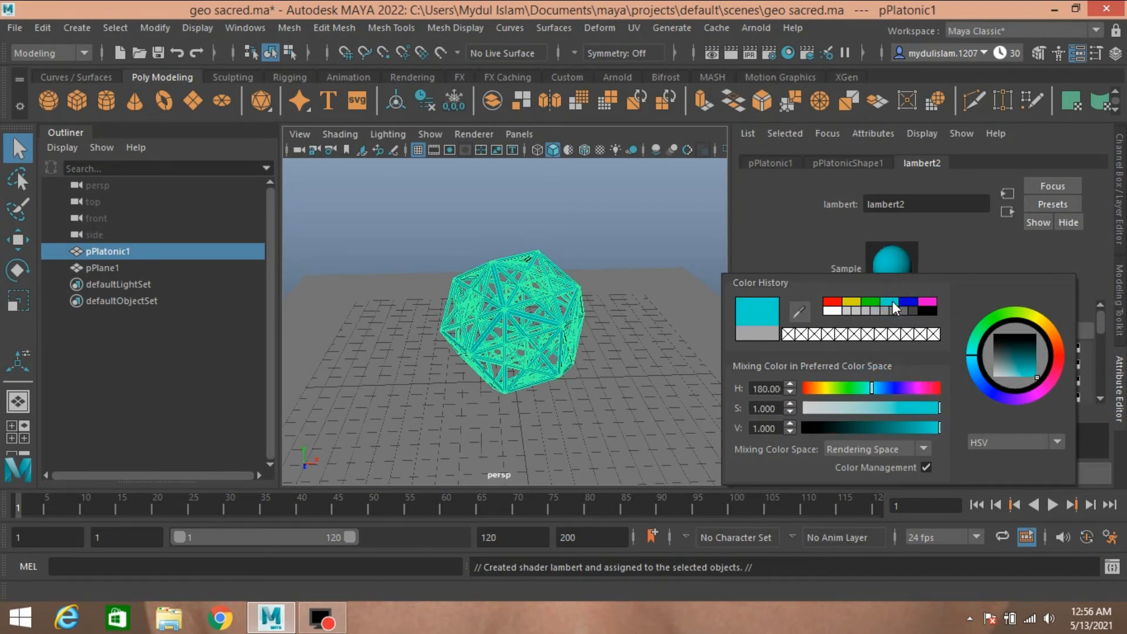
# Assign a new Blinn material to the ground plane.
pyautogui.hotkey('ctrl', 'a')
pyautogui.click(748, 387)
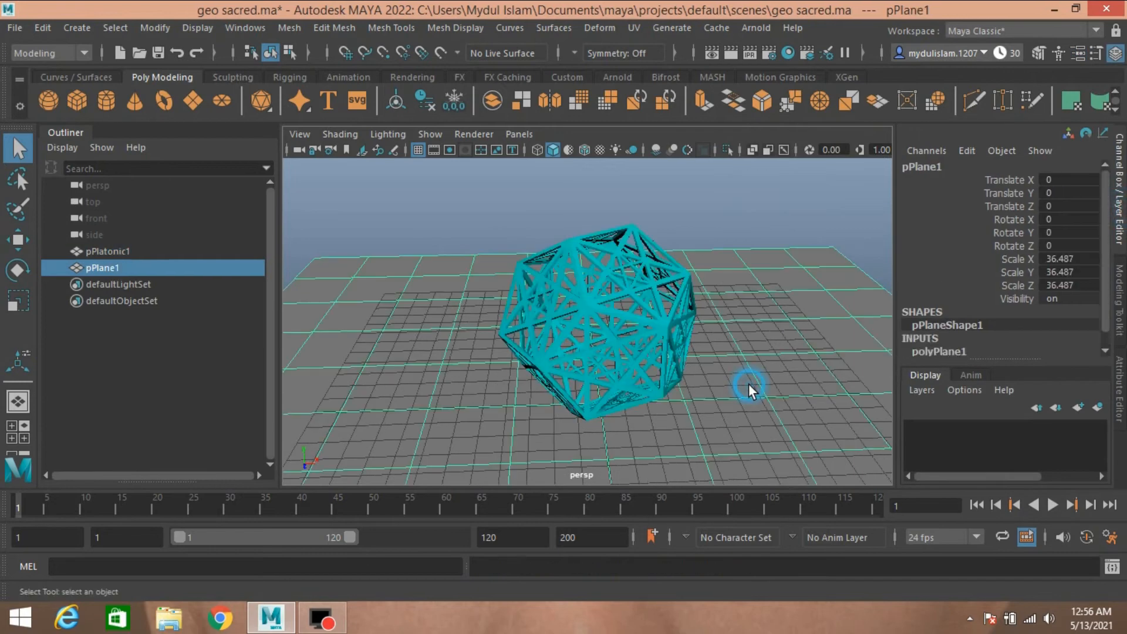
pyautogui.moveTo(742, 382); pyautogui.dragTo(724, 578, button='right')
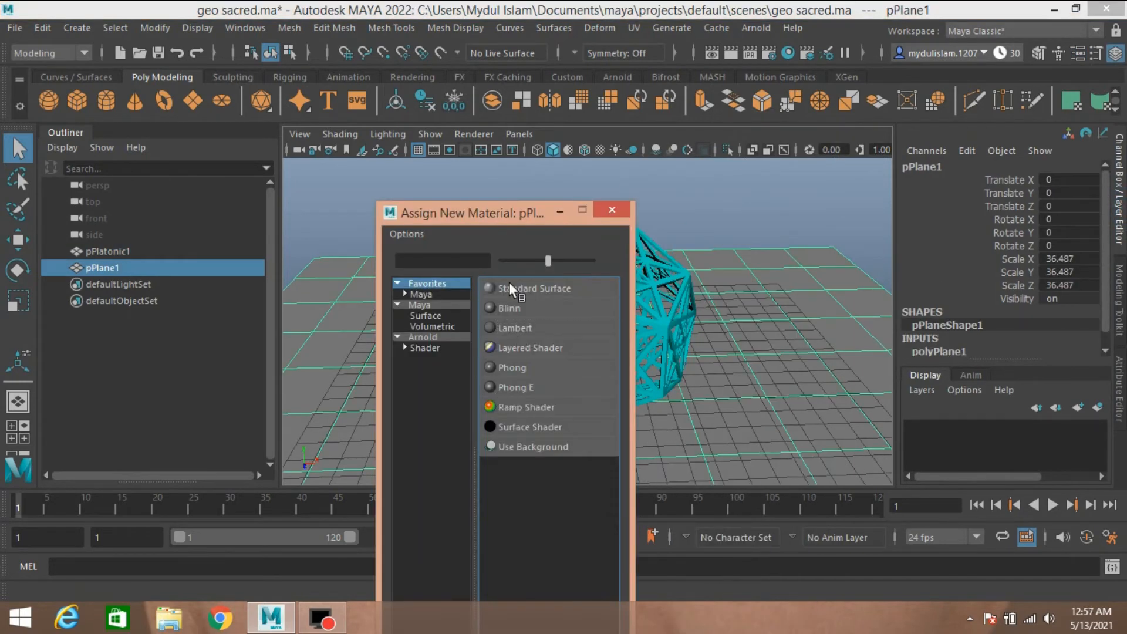
pyautogui.click(518, 307)
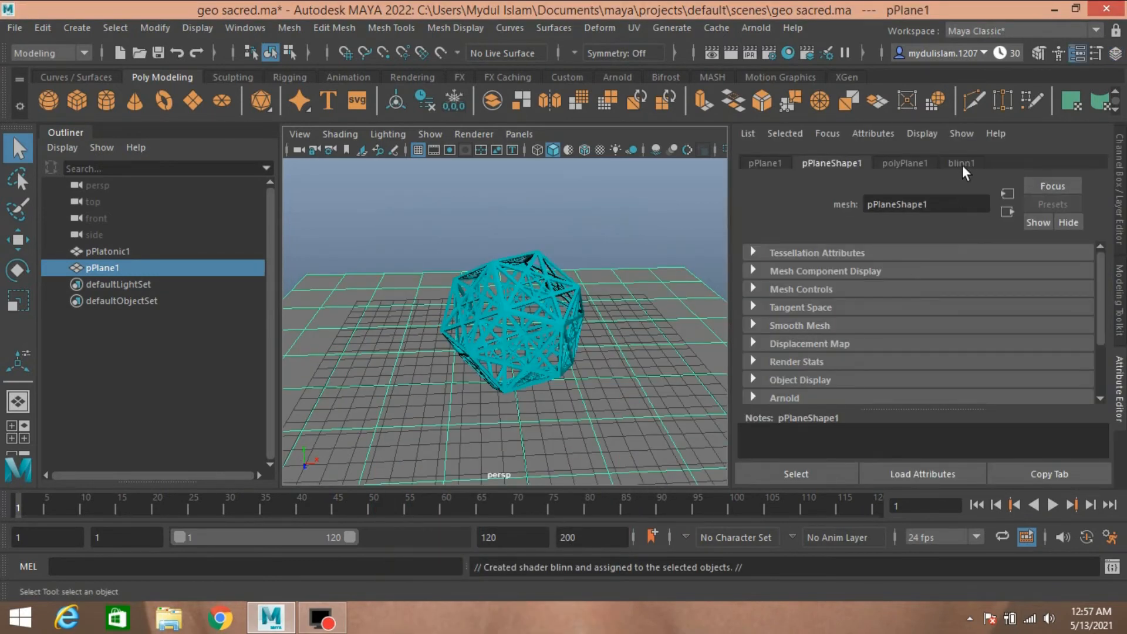
# Set the Blinn material's colour to magenta (H 316.15, S 0.942, V 0.820).
pyautogui.click(961, 163)
pyautogui.click(892, 346)
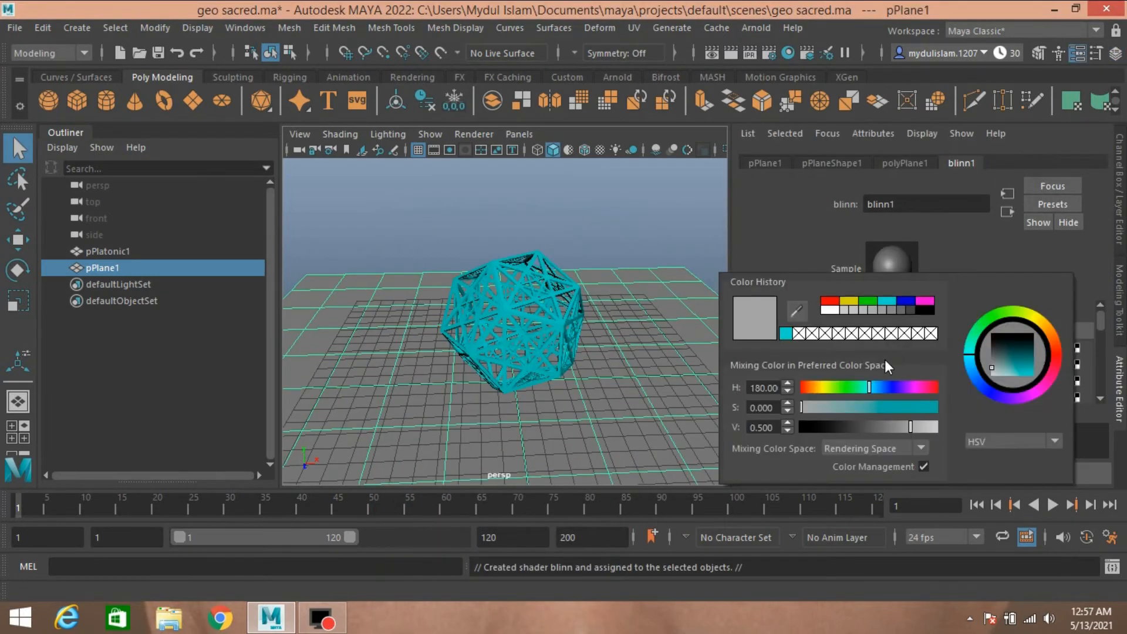
pyautogui.click(918, 386)
pyautogui.click(928, 408)
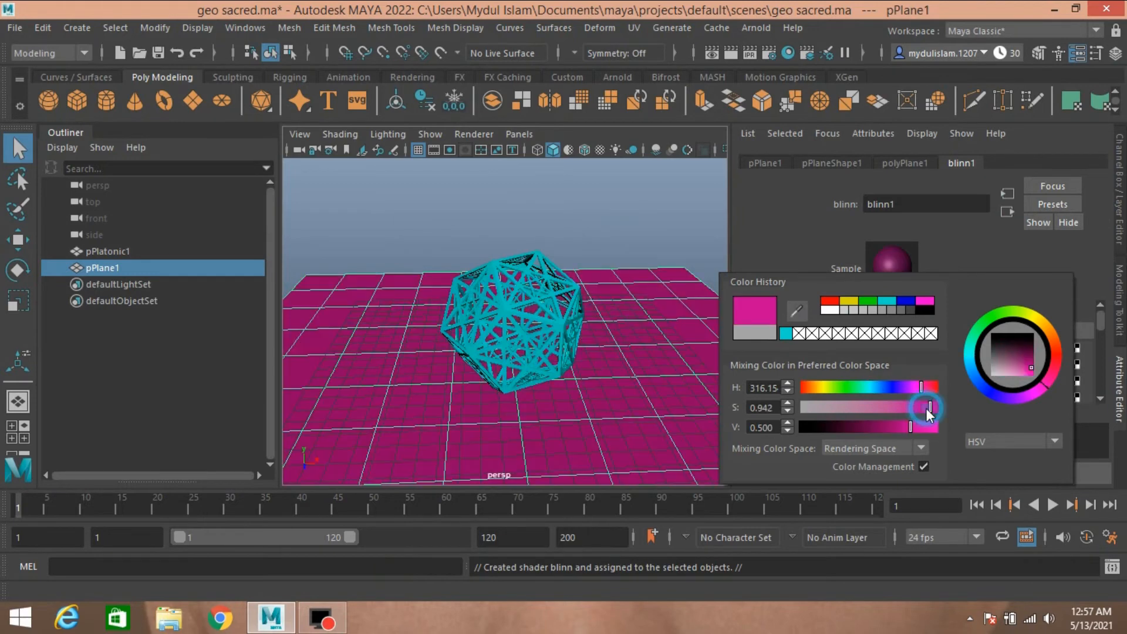
pyautogui.moveTo(913, 428); pyautogui.dragTo(925, 429)
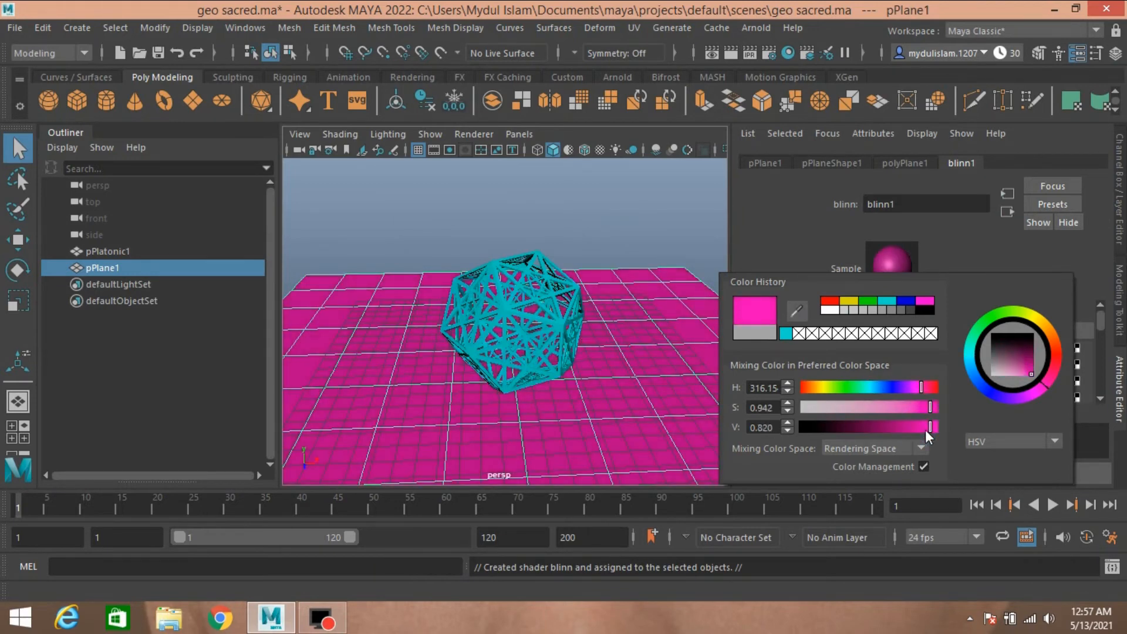
pyautogui.hotkey('ctrl', 'a')
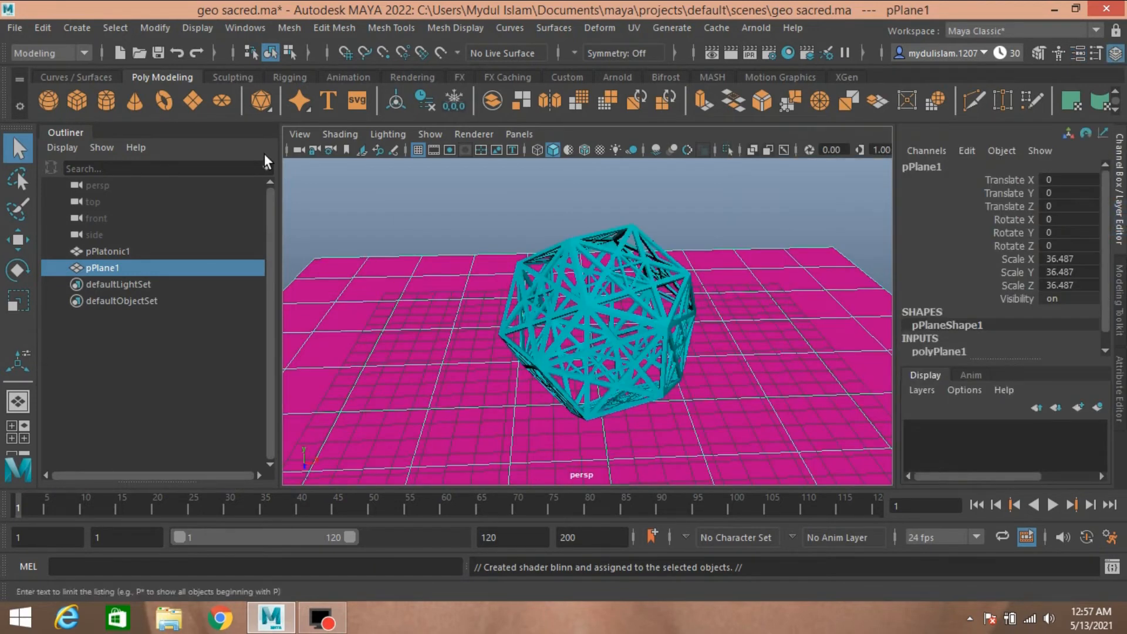
# Add a volume light, scale it up to about 1.68 and raise it about 4.3 units.
pyautogui.click(71, 26)
pyautogui.click(215, 120)
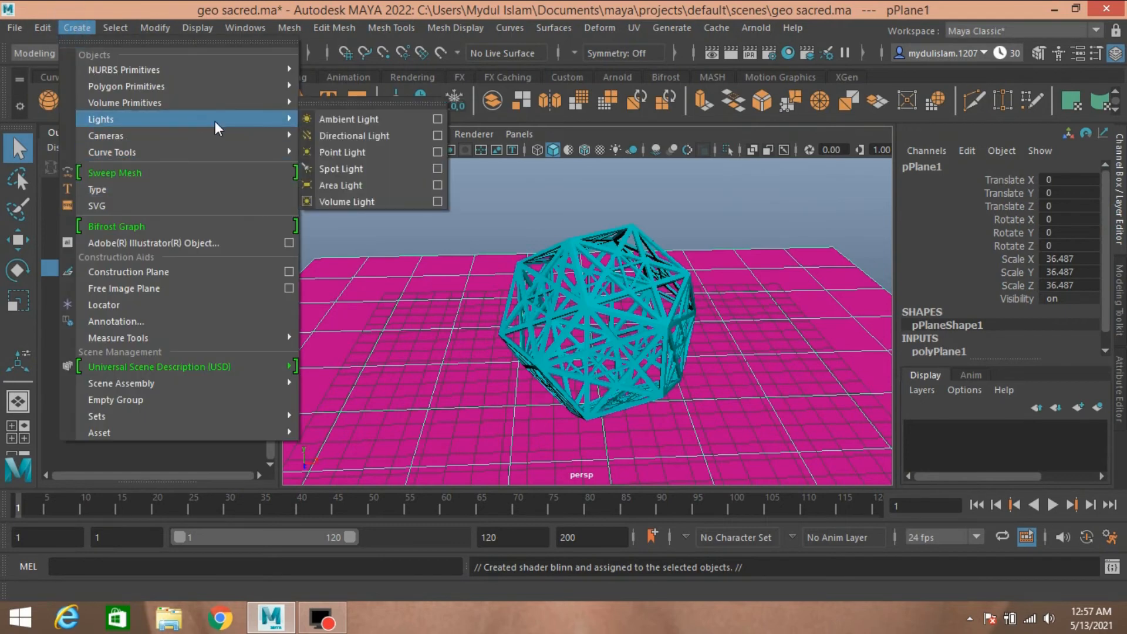
pyautogui.click(359, 201)
pyautogui.click(20, 303)
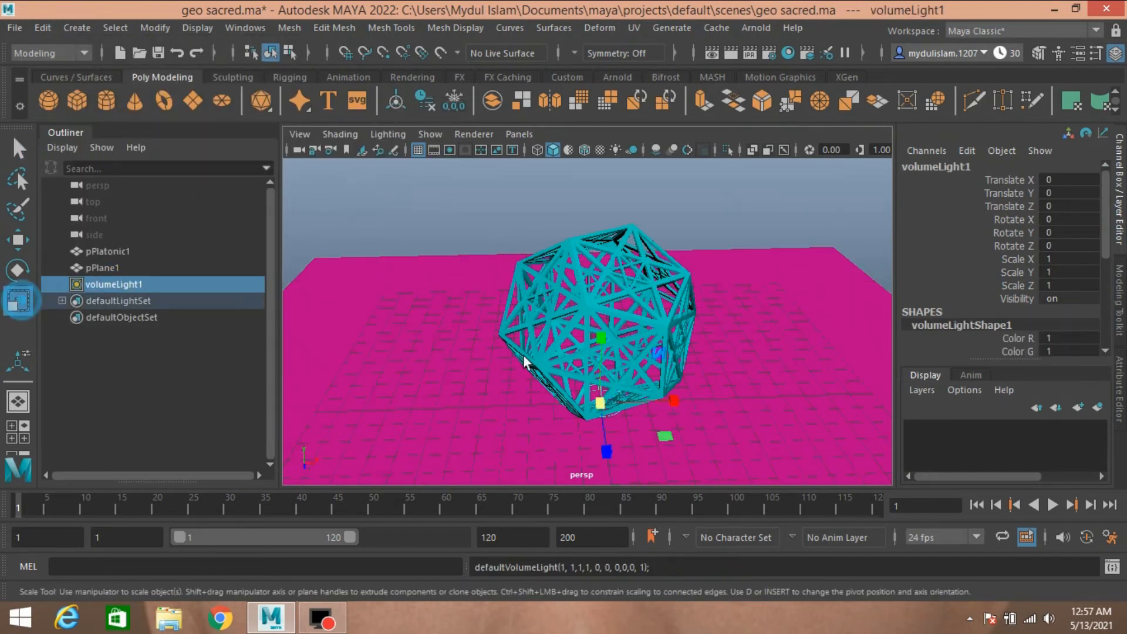
pyautogui.moveTo(600, 400); pyautogui.dragTo(629, 408)
pyautogui.press('w')
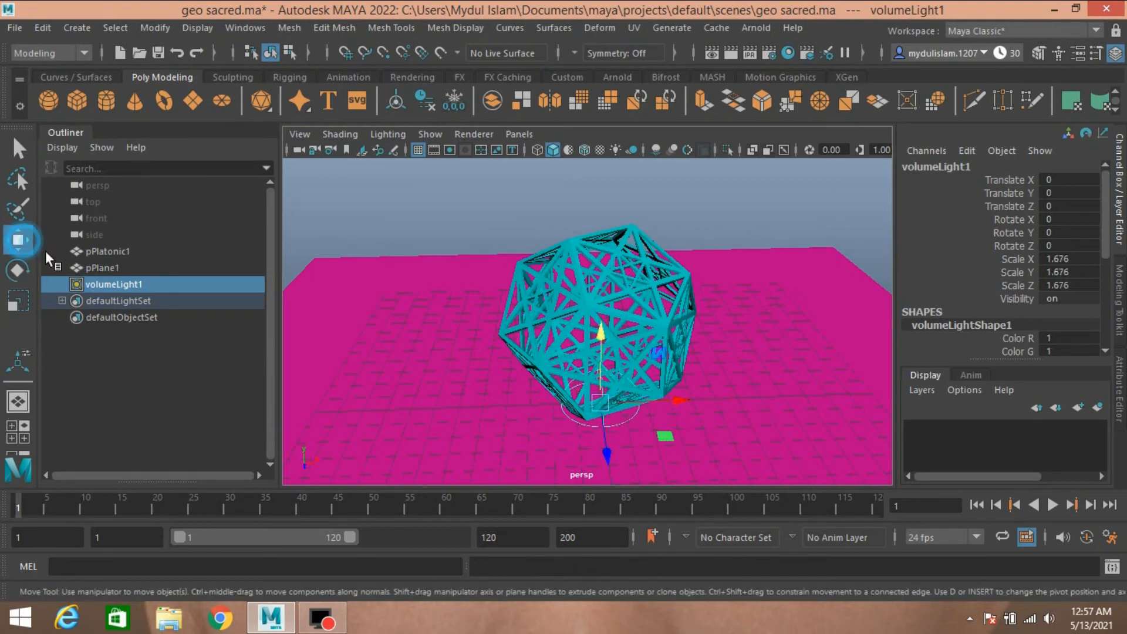
pyautogui.moveTo(599, 337); pyautogui.dragTo(612, 236)
# Set the volume light's intensity to 150 and scale the light up to about 2.77.
pyautogui.scroll(-5, 997, 303)
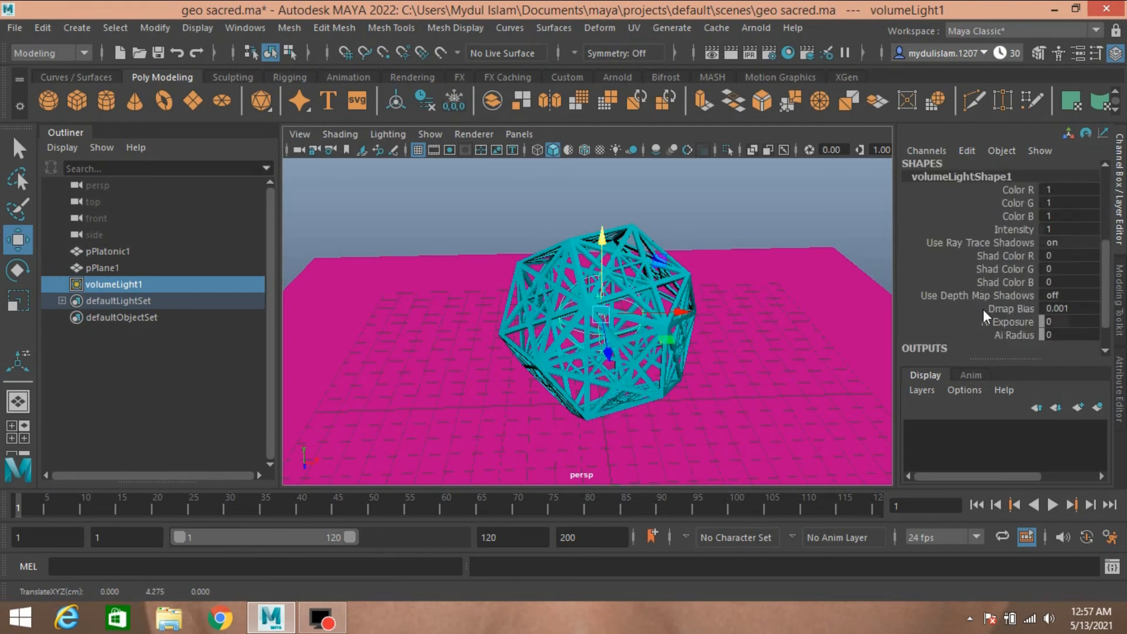
pyautogui.scroll(-2, 984, 309)
pyautogui.scroll(2, 983, 309)
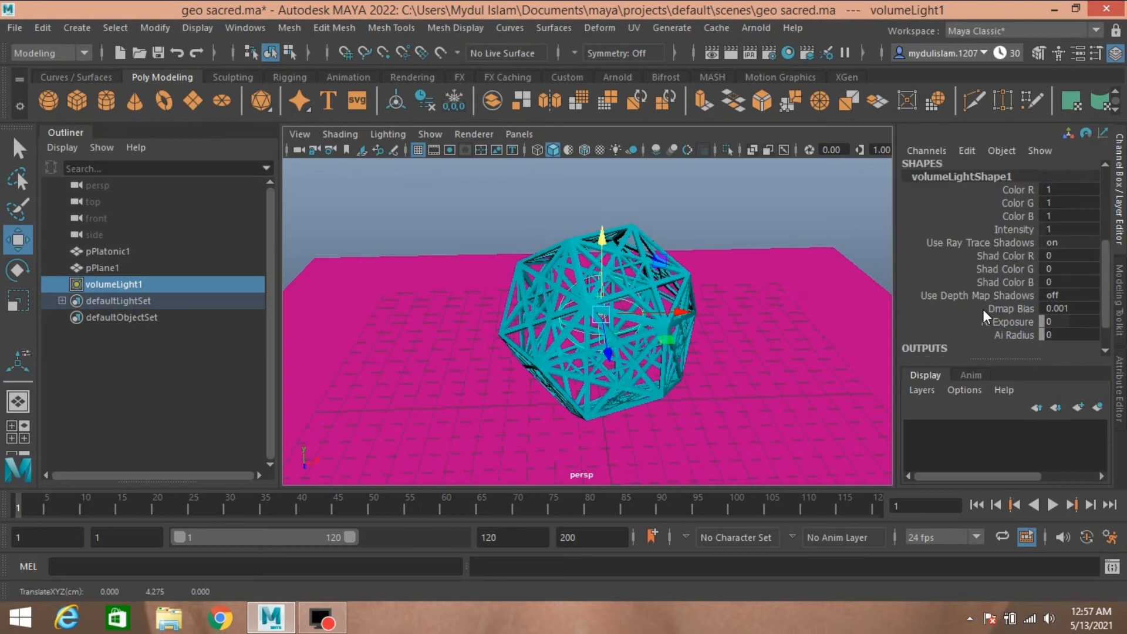
pyautogui.doubleClick(1049, 230)
pyautogui.write('150')
pyautogui.press('Return')
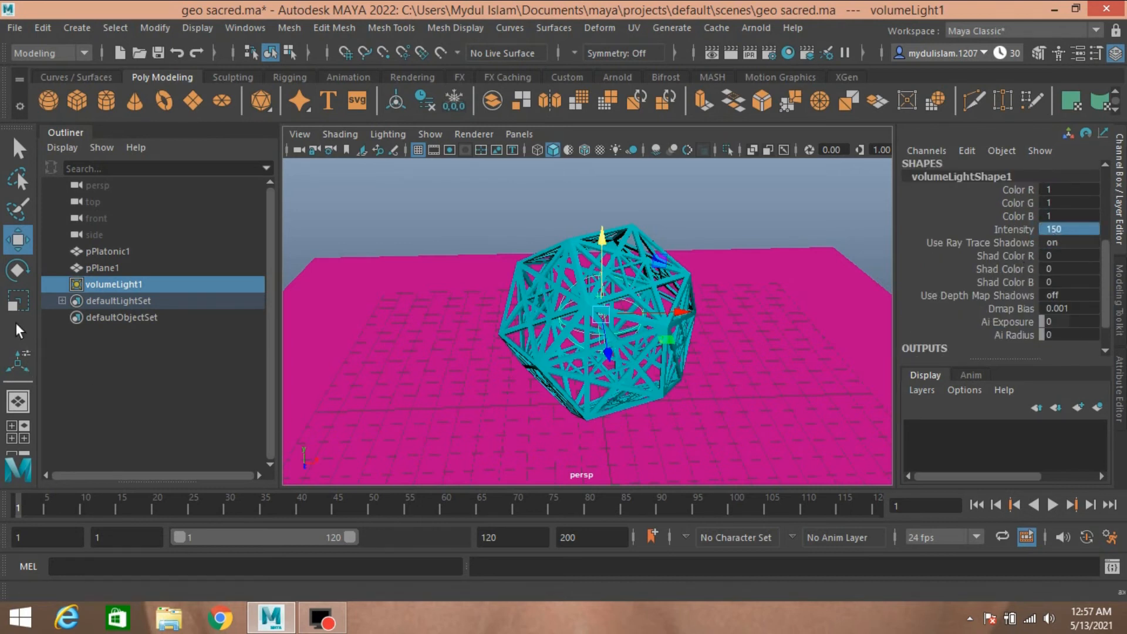
pyautogui.click(17, 304)
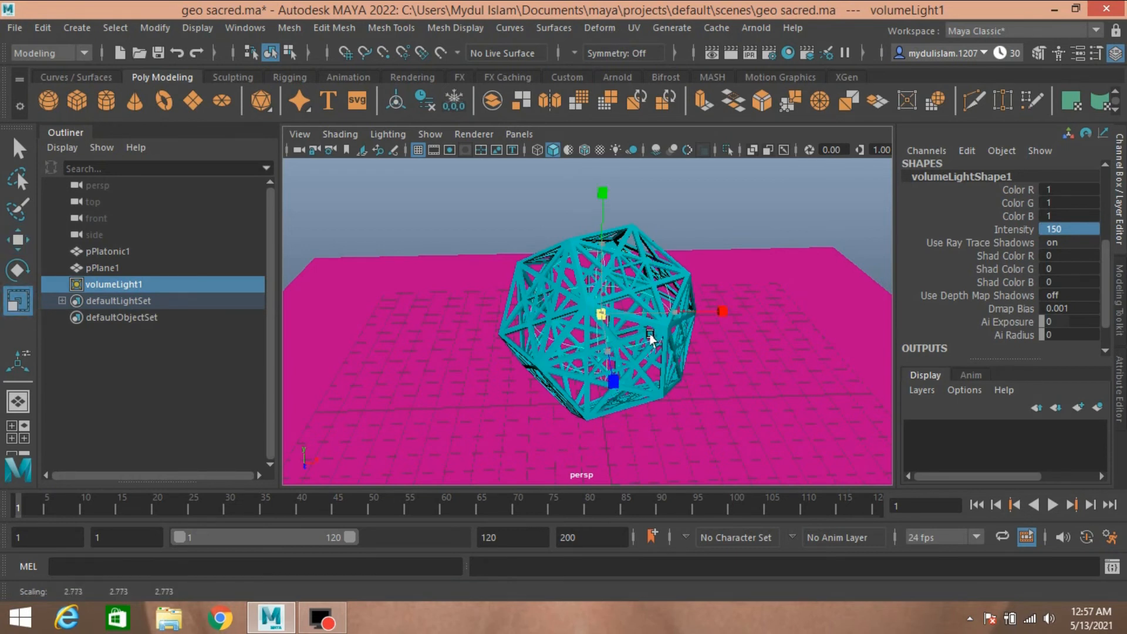
pyautogui.moveTo(663, 349); pyautogui.dragTo(667, 352)
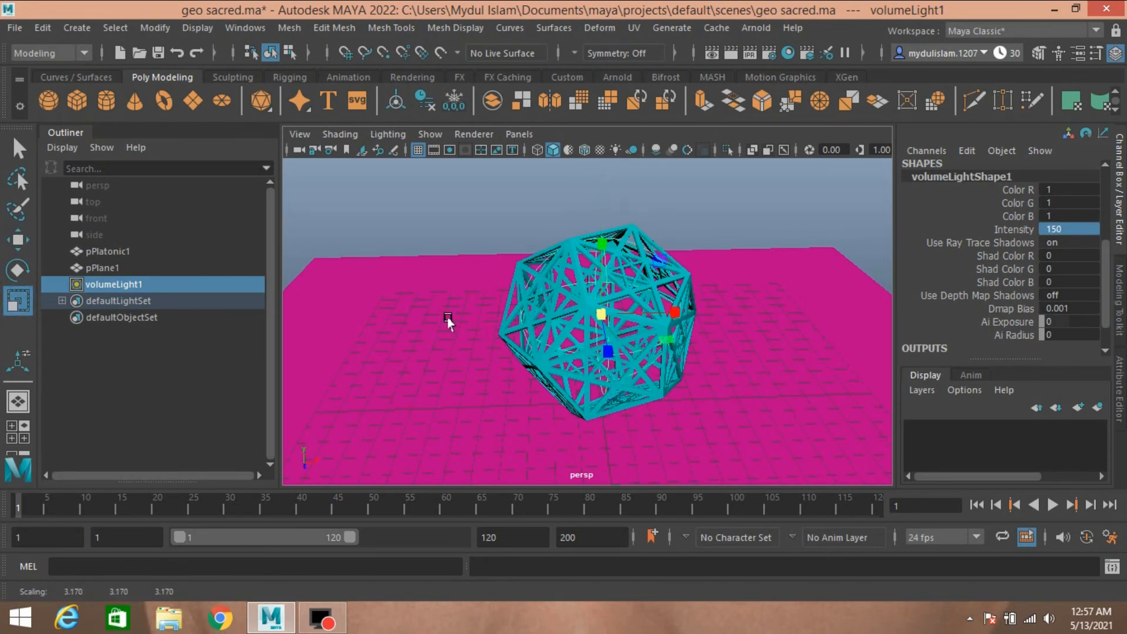
# Open the Render View window and switch its renderer to Maya Software.
pyautogui.click(234, 28)
pyautogui.moveTo(358, 138)
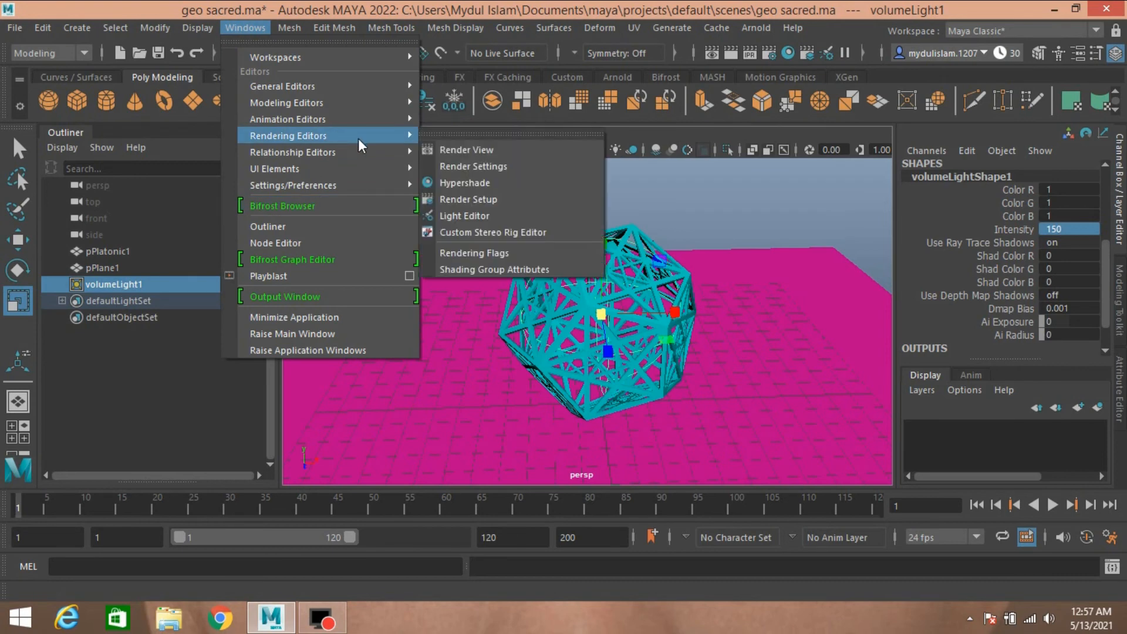
pyautogui.click(465, 151)
pyautogui.moveTo(397, 199); pyautogui.dragTo(331, 139)
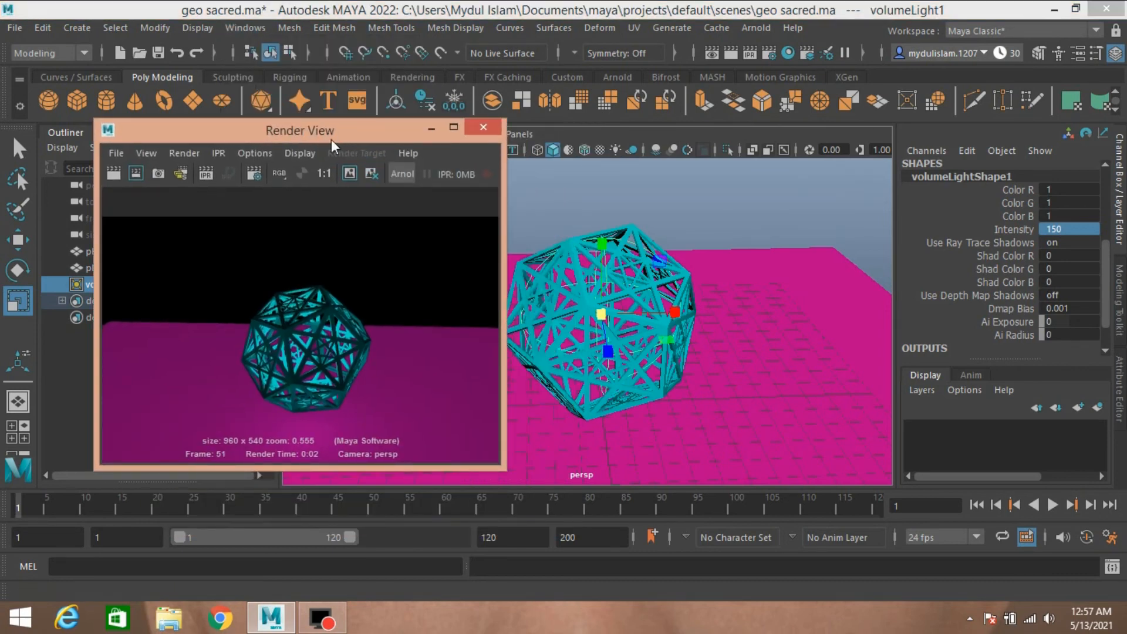
pyautogui.click(401, 174)
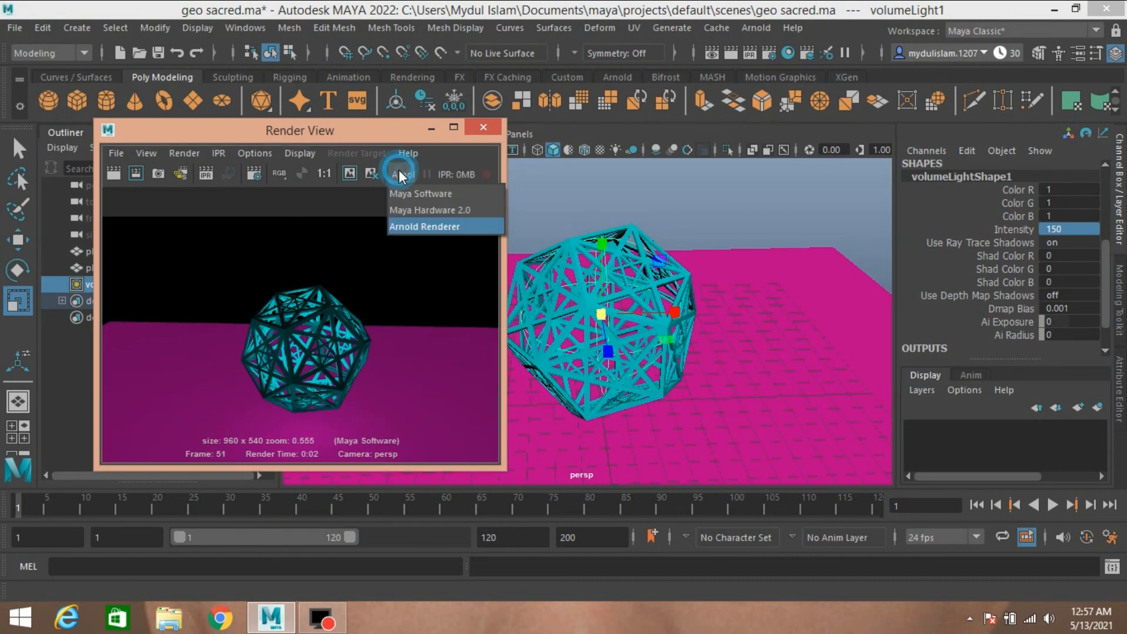
pyautogui.click(416, 193)
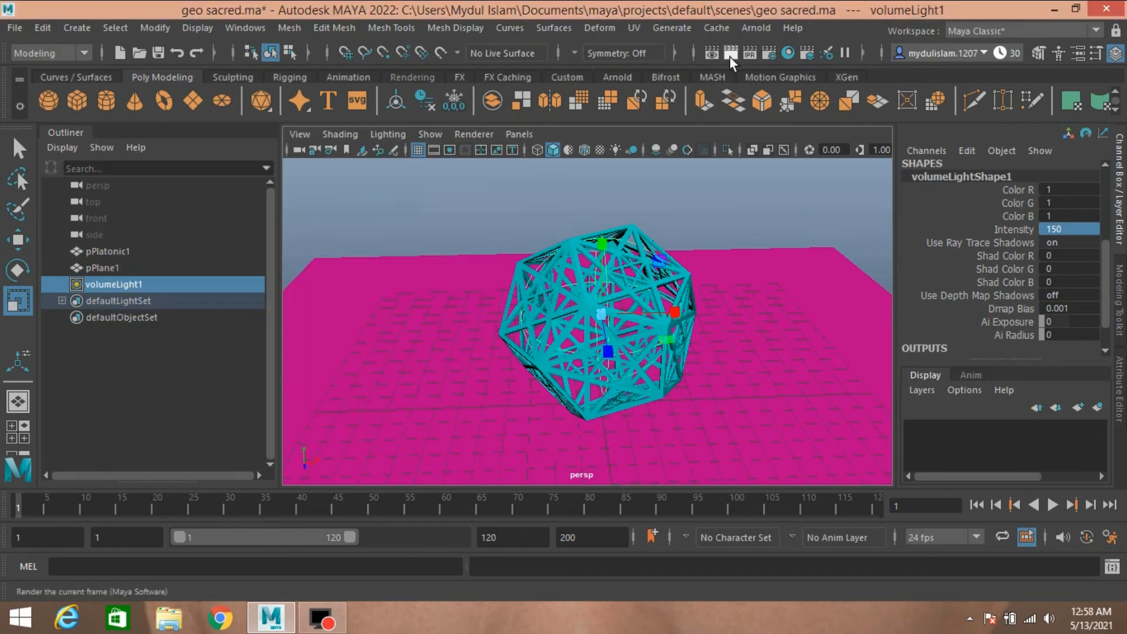
# Render the current frame and minimise the Render View window.
pyautogui.click(731, 56)
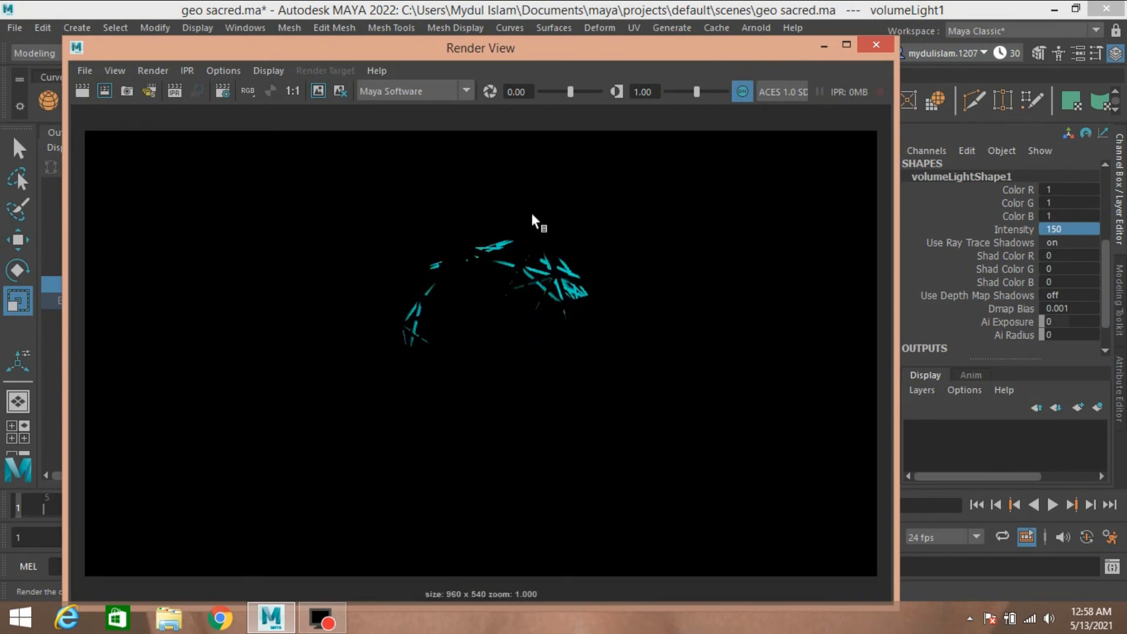
pyautogui.moveTo(538, 37); pyautogui.dragTo(571, 173)
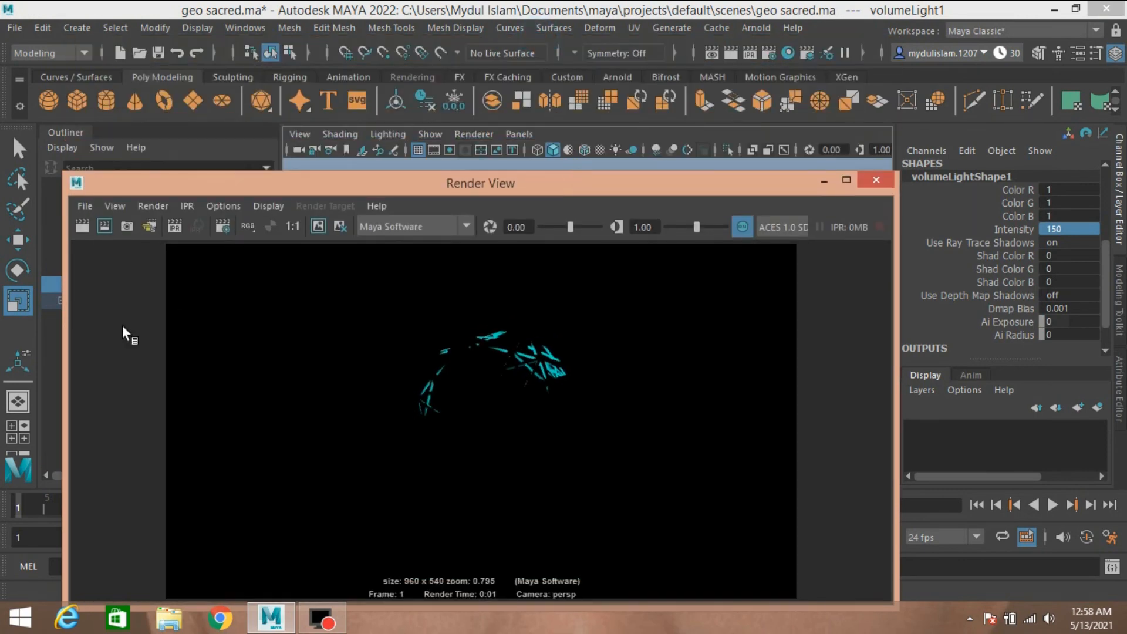
pyautogui.moveTo(69, 371); pyautogui.dragTo(291, 337)
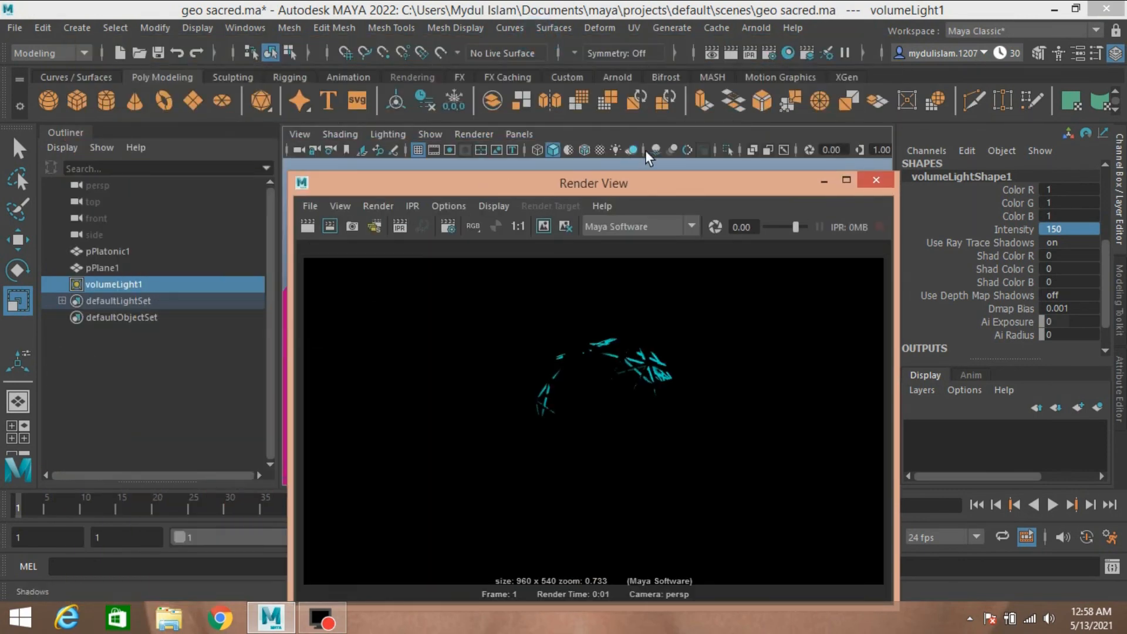
pyautogui.click(817, 180)
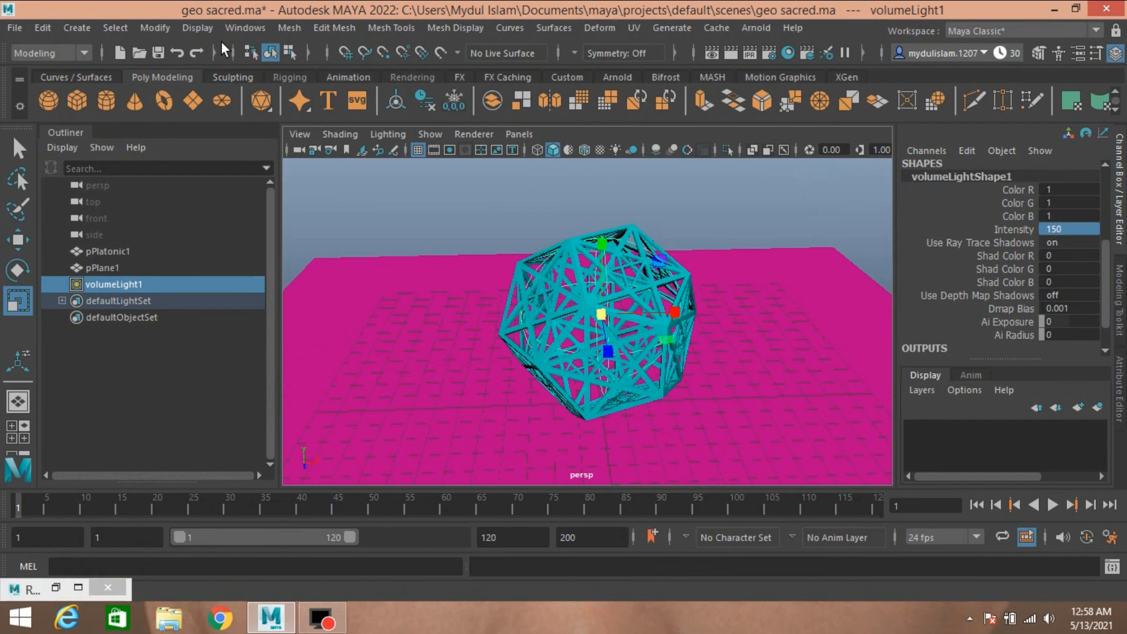
# Add an ambient light to the scene.
pyautogui.click(77, 28)
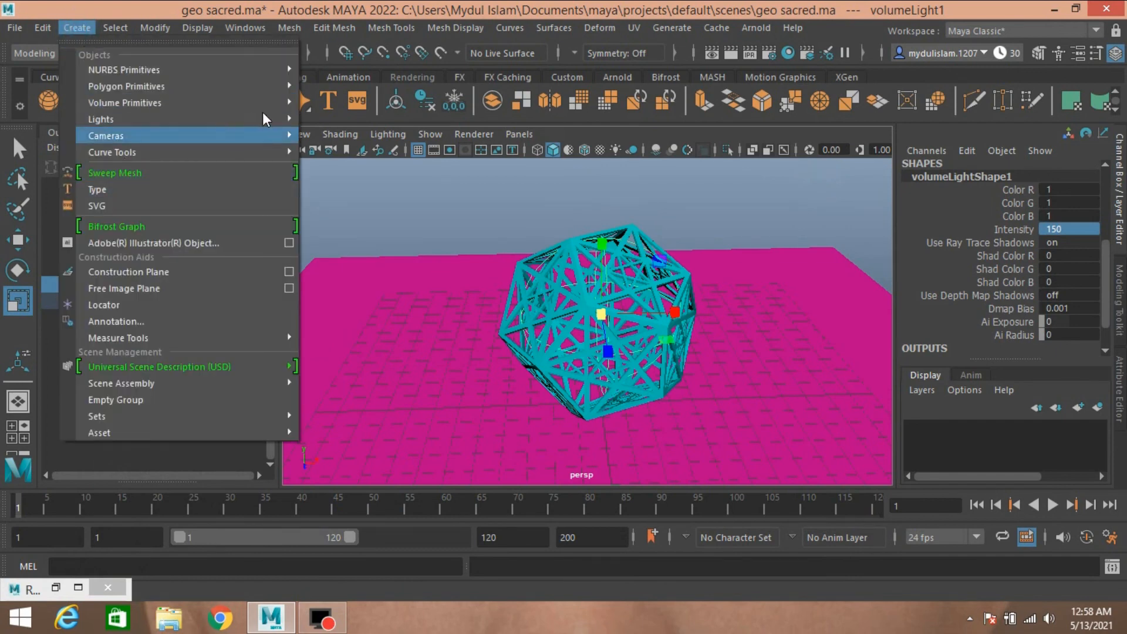
pyautogui.moveTo(275, 117)
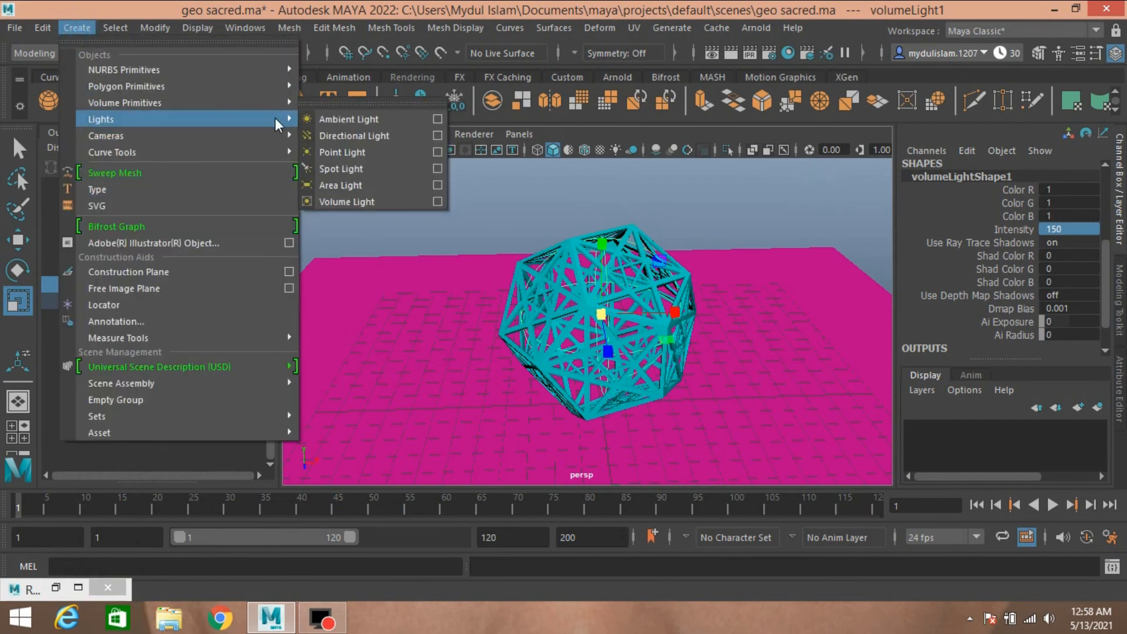
pyautogui.click(333, 123)
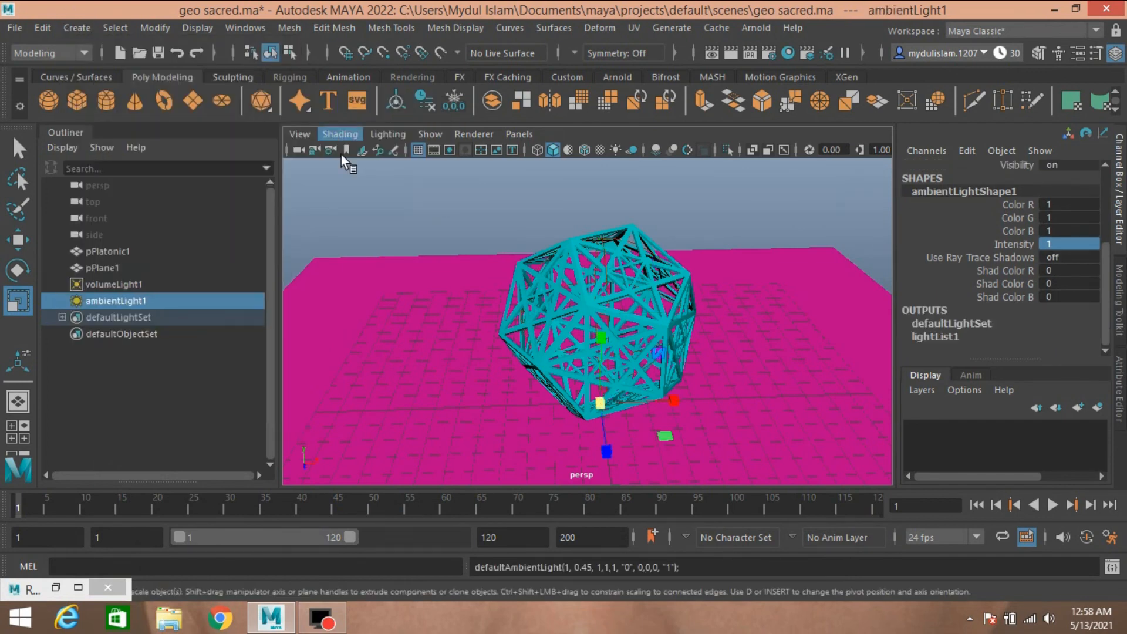
# Render the current frame again and resize the Render View window to fit beside the viewport.
pyautogui.click(731, 53)
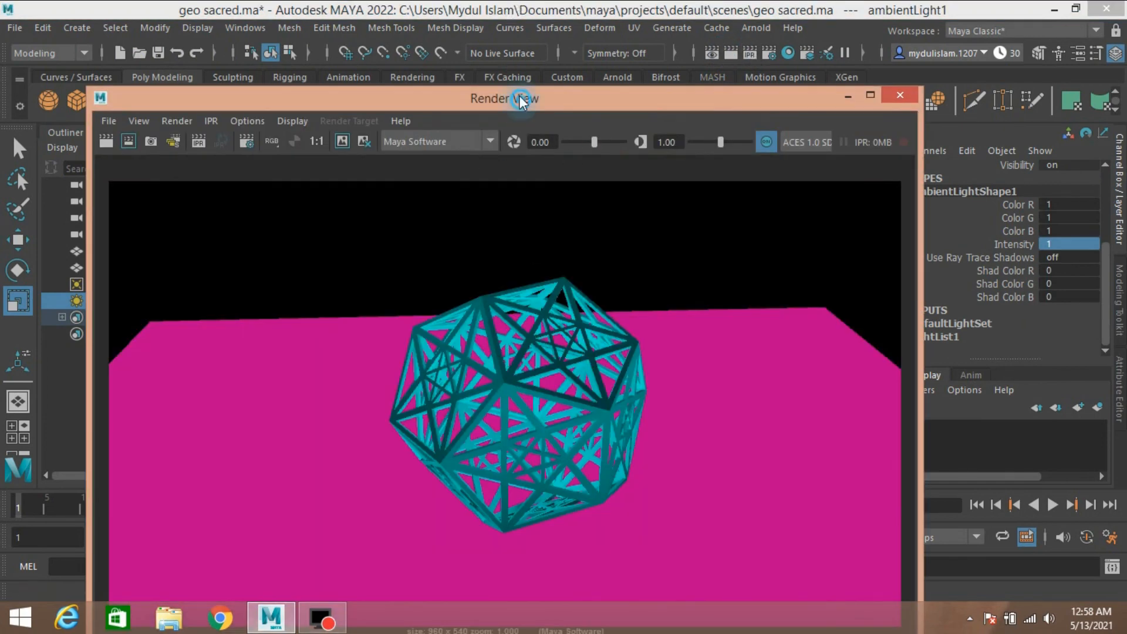
pyautogui.moveTo(521, 100); pyautogui.dragTo(445, 27)
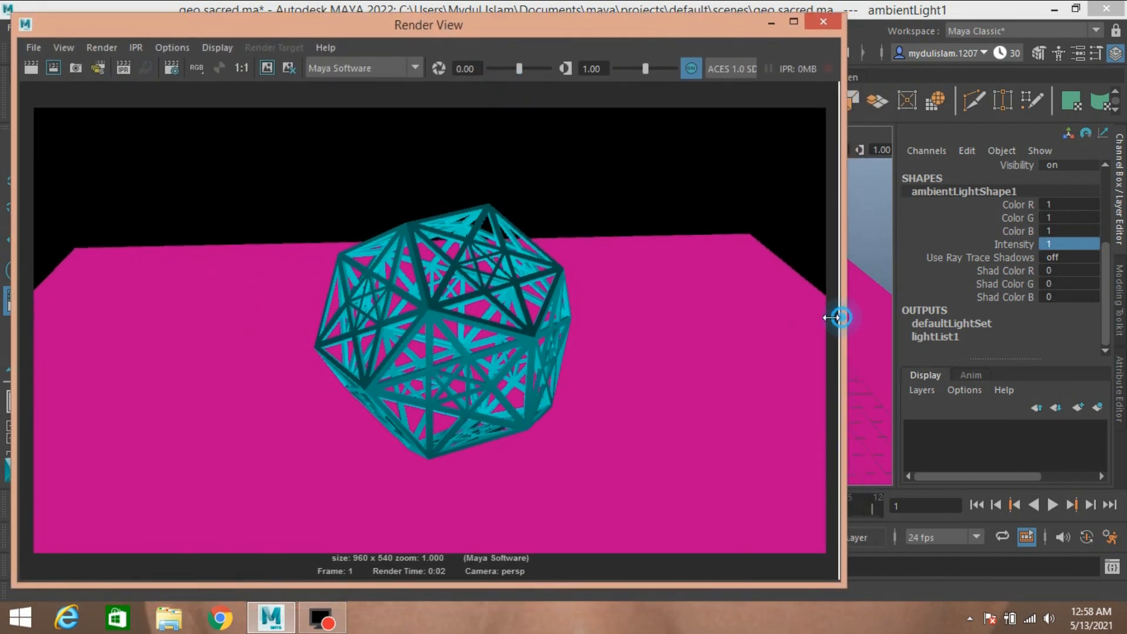
pyautogui.moveTo(844, 320); pyautogui.dragTo(544, 311)
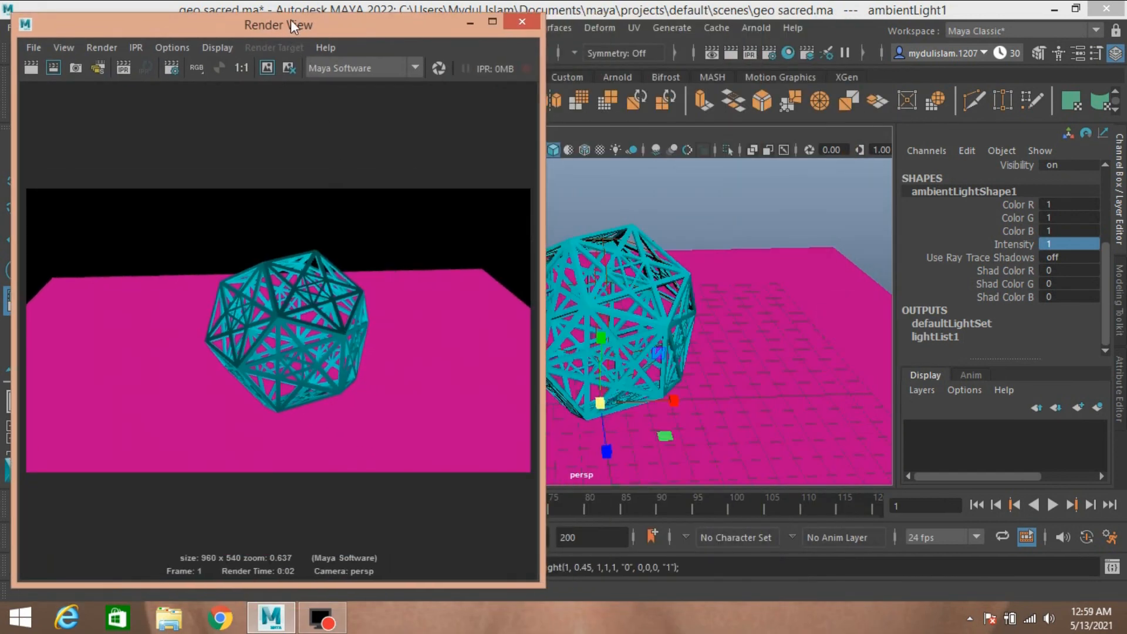
pyautogui.moveTo(291, 14); pyautogui.dragTo(301, 123)
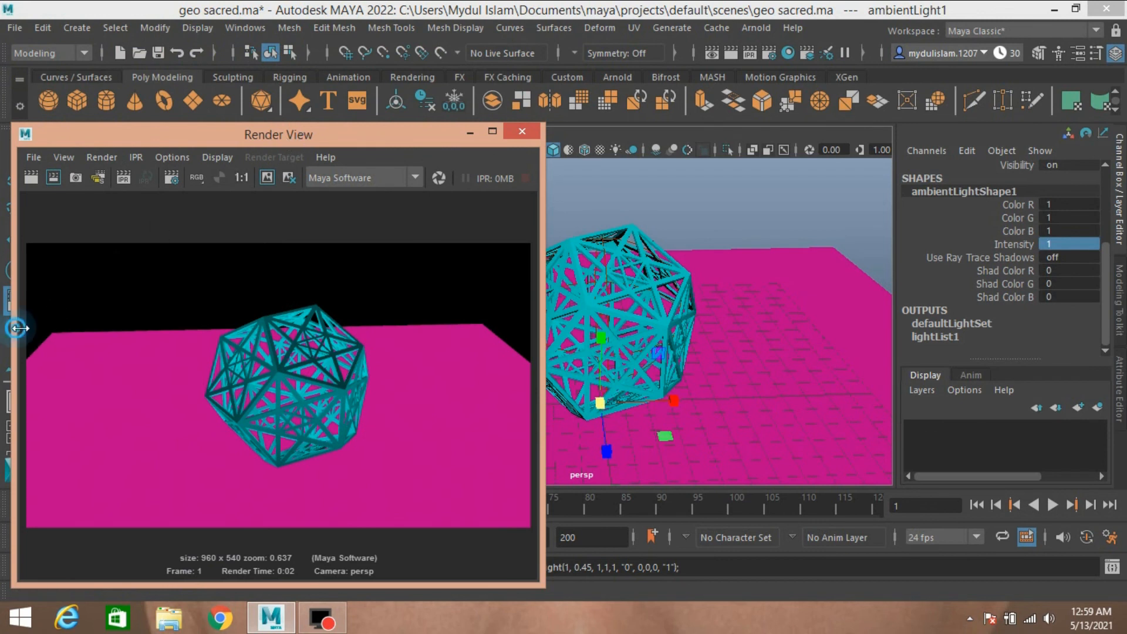
pyautogui.moveTo(14, 336); pyautogui.dragTo(127, 340)
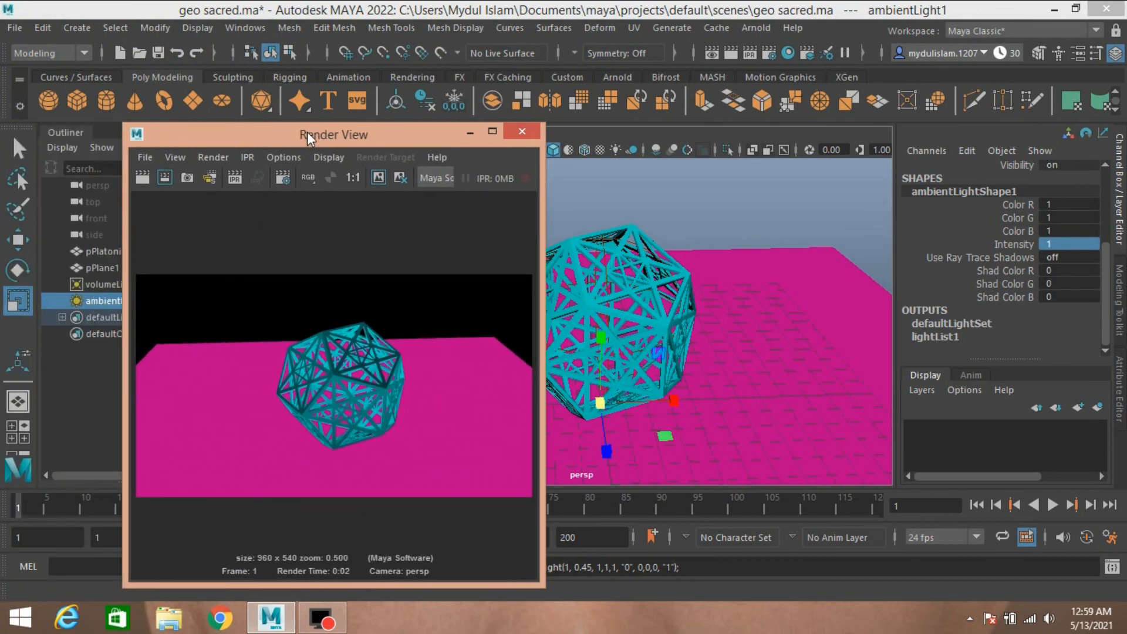
pyautogui.moveTo(322, 125); pyautogui.dragTo(299, 148)
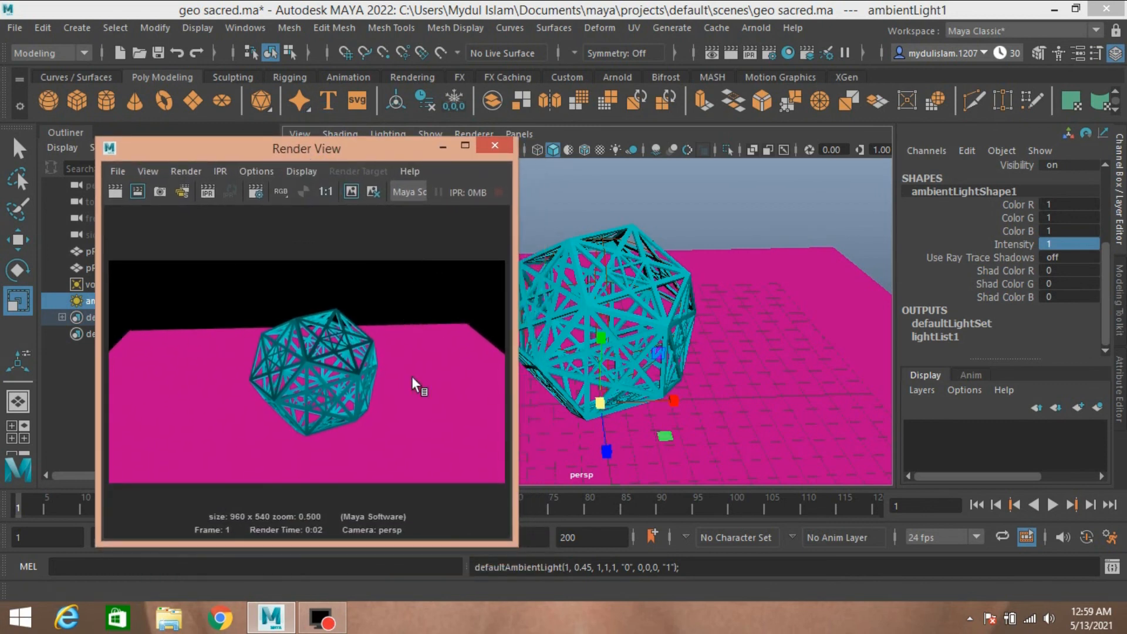